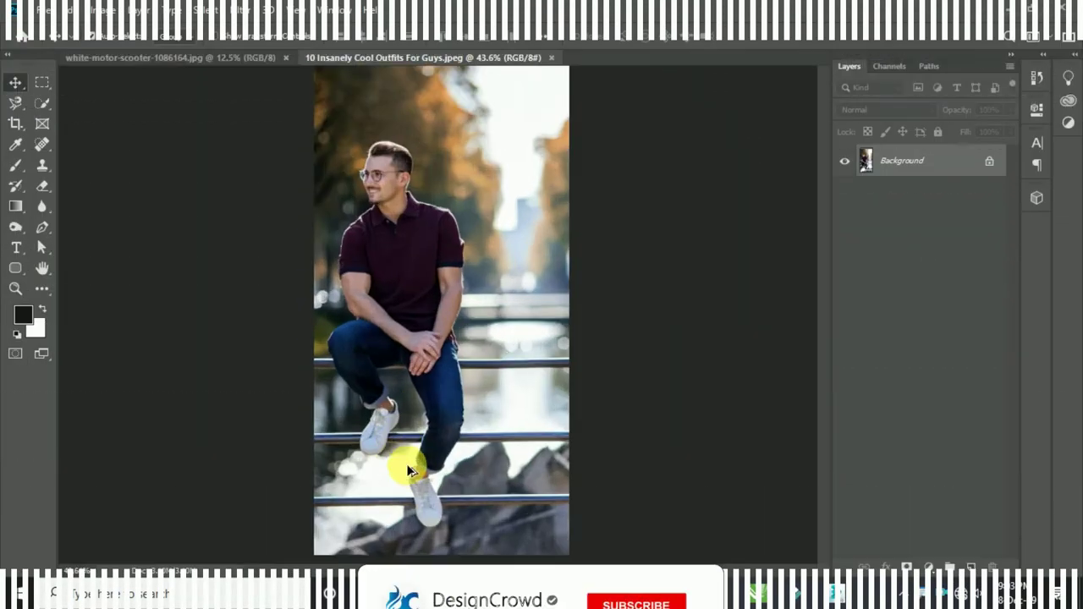
Step: Zoom into the man's railing photo and choose the Magnetic Lasso tool
{"action": "scroll", "coordinate": [312, 380], "scroll_direction": "up", "scroll_amount": 2}
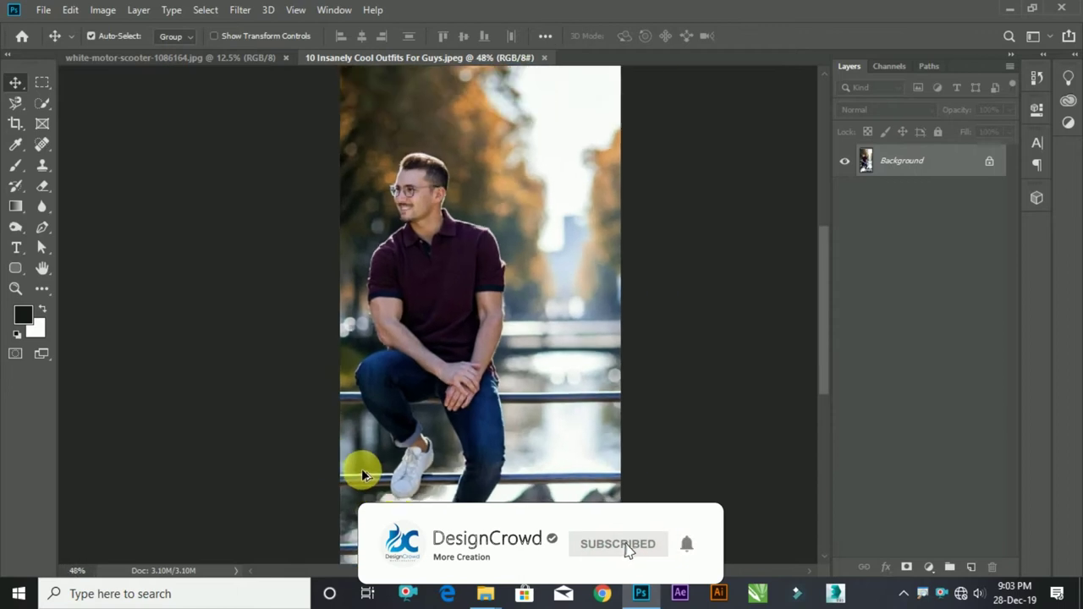
{"action": "scroll", "coordinate": [372, 456], "scroll_direction": "down", "scroll_amount": 3}
{"action": "scroll", "coordinate": [346, 435], "scroll_direction": "up", "scroll_amount": 2}
{"action": "scroll", "coordinate": [348, 436], "scroll_direction": "up", "scroll_amount": 1}
{"action": "scroll", "coordinate": [317, 434], "scroll_direction": "up", "scroll_amount": 1}
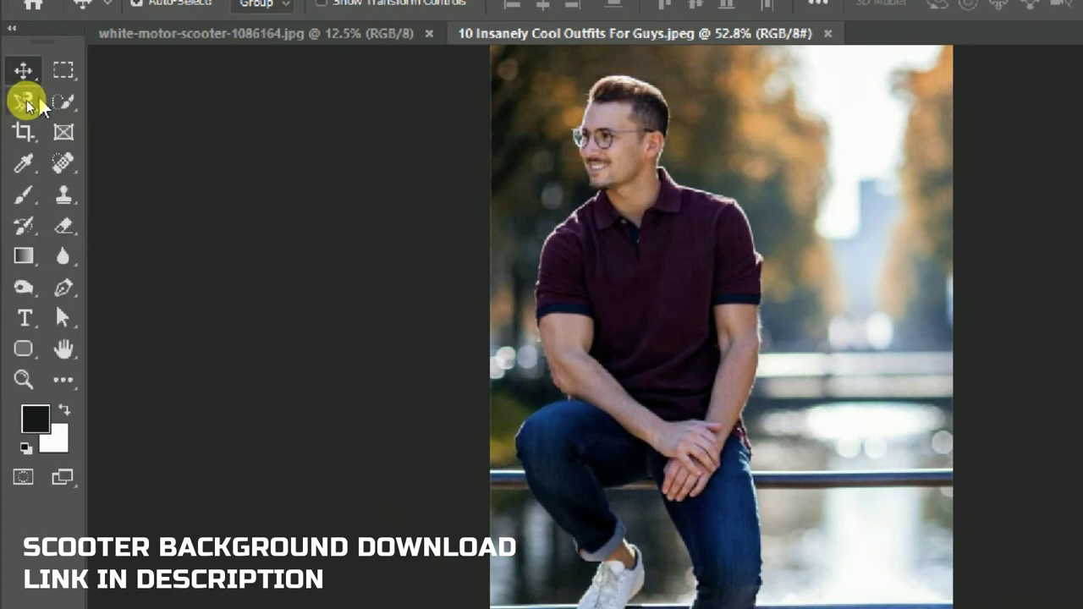
{"action": "left_click", "coordinate": [15, 103]}
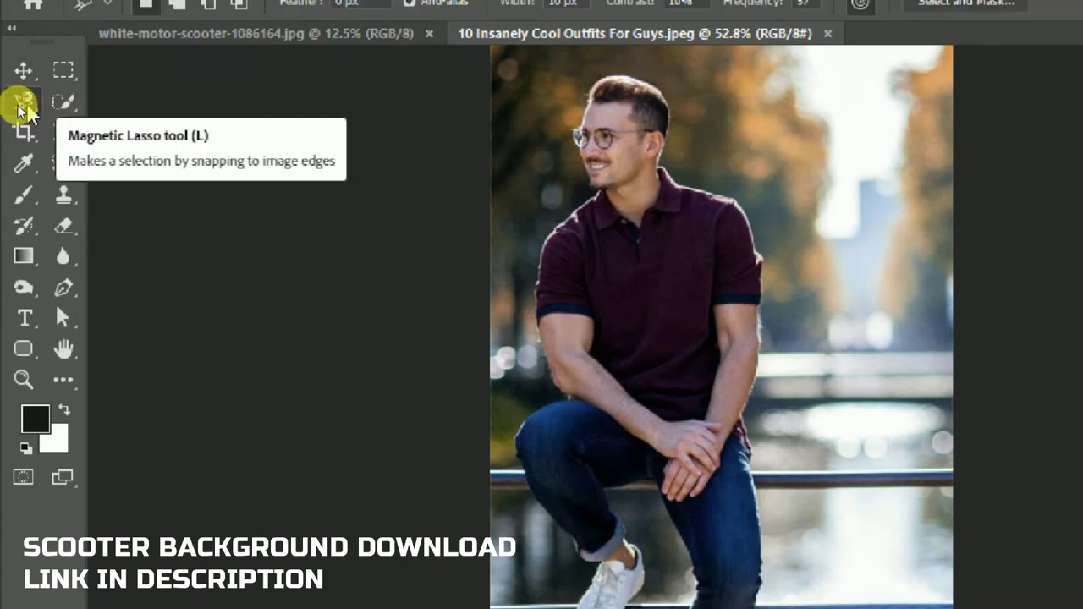
Step: Keep the Magnetic Lasso selected and zoom in to frame the man's head, shirt and torso
{"action": "right_click", "coordinate": [15, 103]}
{"action": "left_click", "coordinate": [96, 143]}
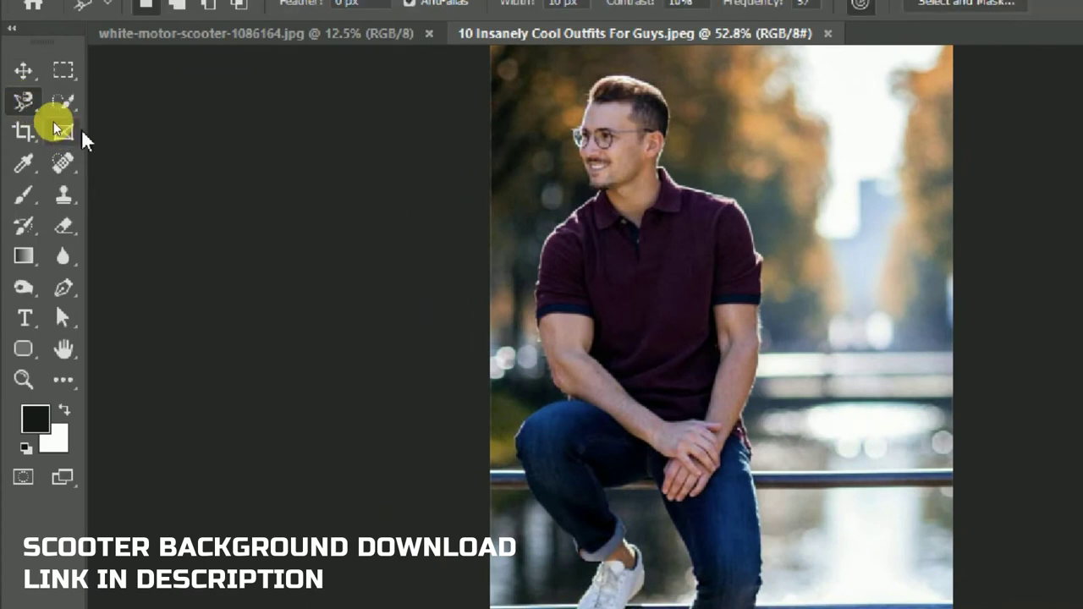
{"action": "scroll", "coordinate": [399, 466], "scroll_direction": "up", "scroll_amount": 2}
{"action": "scroll", "coordinate": [375, 452], "scroll_direction": "up", "scroll_amount": 2}
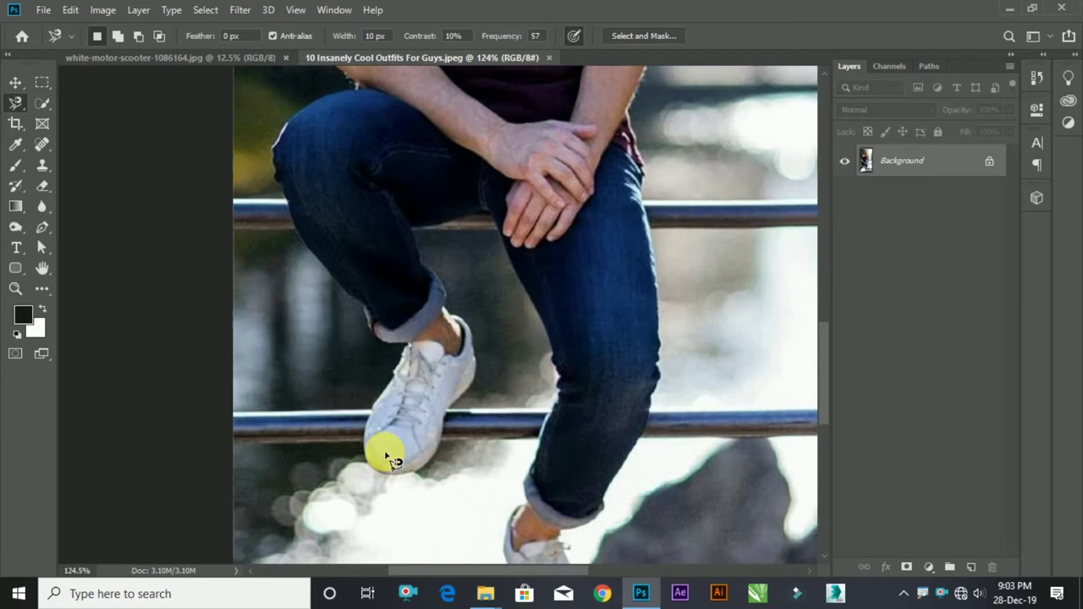
{"action": "scroll", "coordinate": [393, 474], "scroll_direction": "up", "scroll_amount": 1}
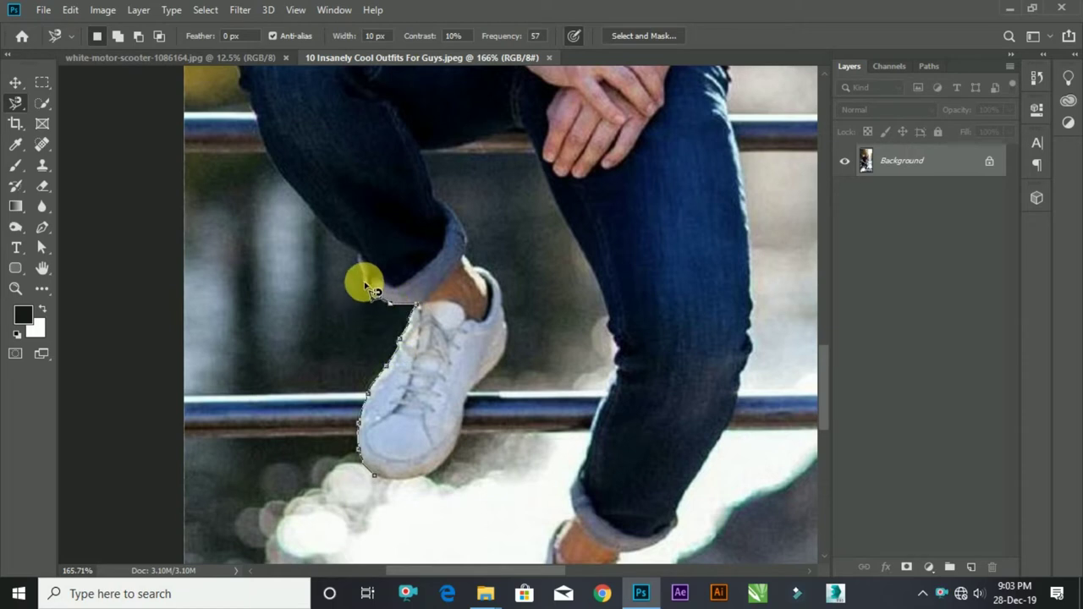
{"action": "left_click_drag", "start_coordinate": [269, 154], "coordinate": [243, 431]}
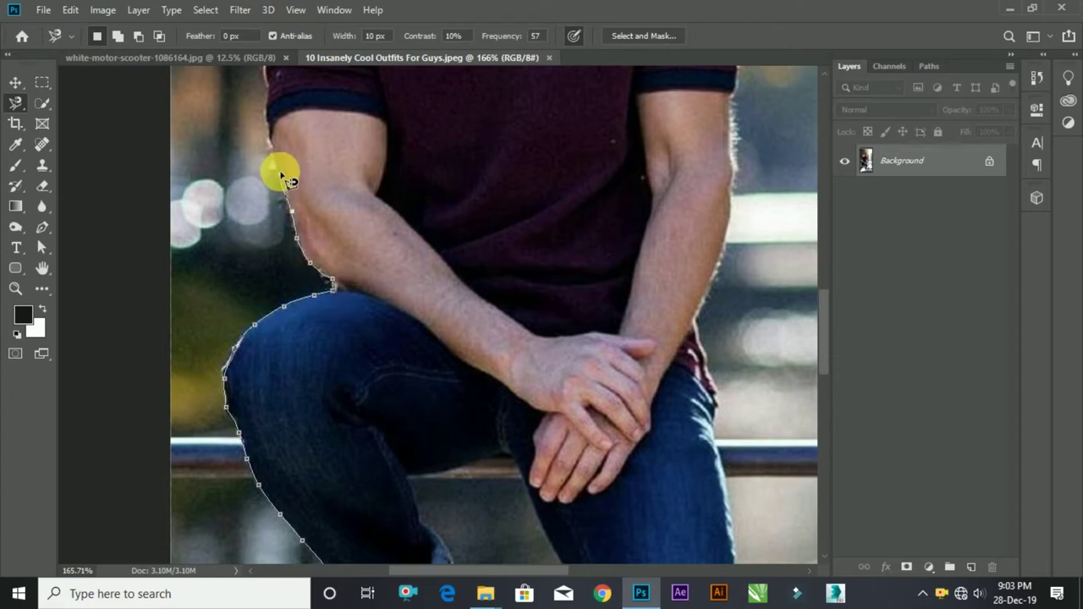
{"action": "left_click_drag", "start_coordinate": [275, 132], "coordinate": [242, 506]}
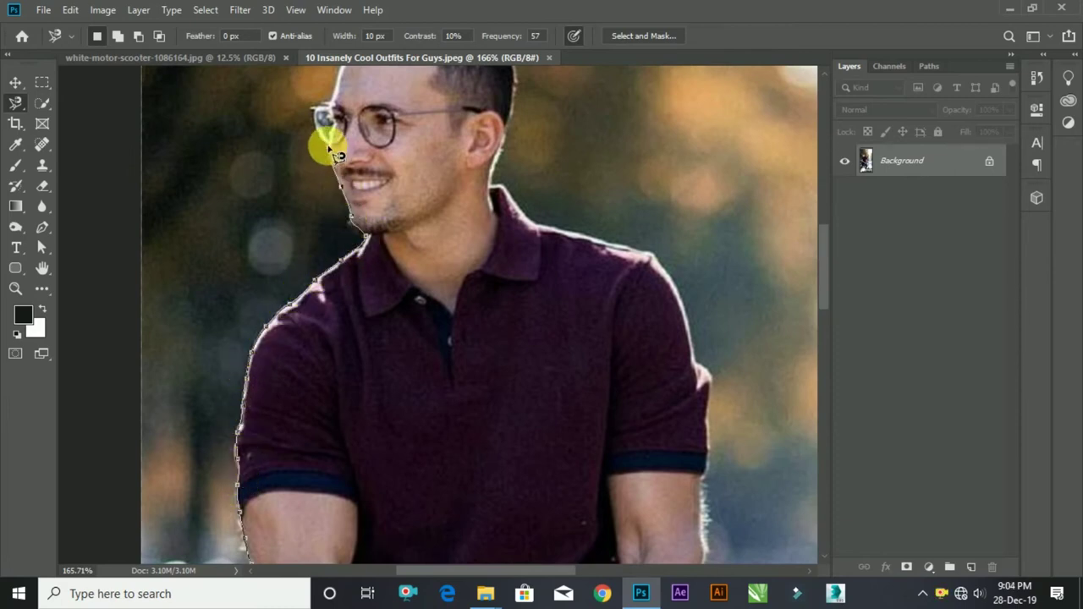
Step: Trace the man's hair, head, sleeve, jeans and shoes, then close the outline into a selection
{"action": "left_click_drag", "start_coordinate": [337, 93], "coordinate": [273, 382]}
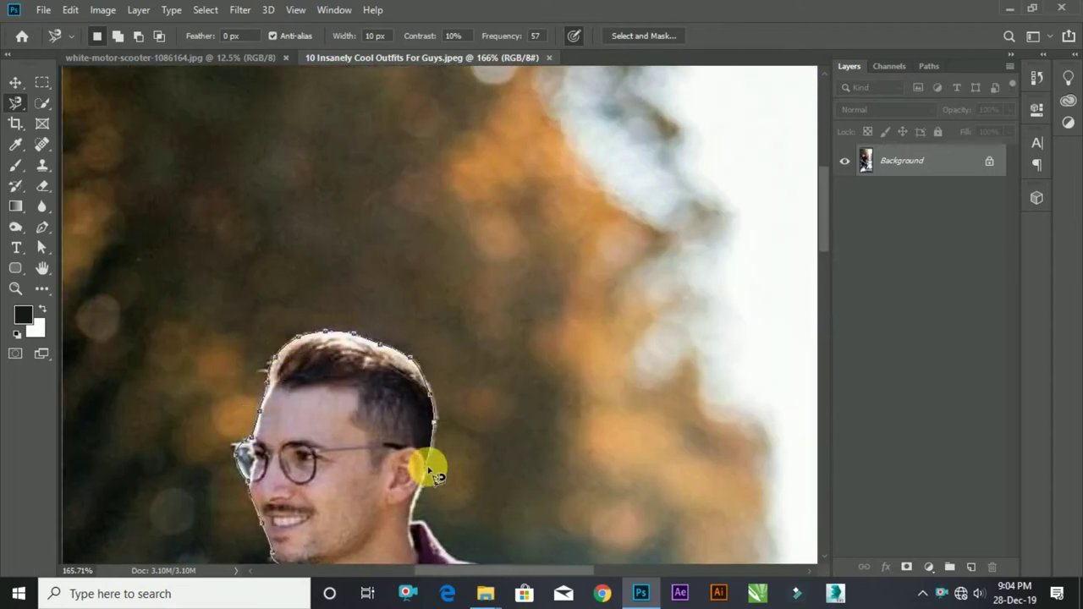
{"action": "mouse_move", "coordinate": [414, 520]}
{"action": "left_mouse_down"}
{"action": "mouse_move", "coordinate": [330, 301]}
{"action": "mouse_move", "coordinate": [249, 225]}
{"action": "left_mouse_up"}
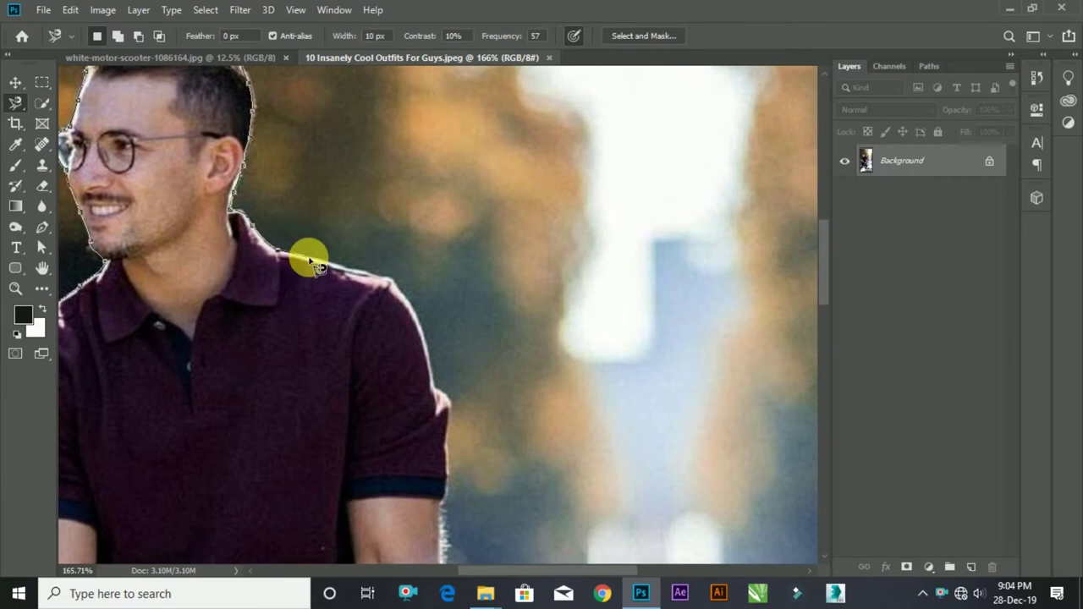
{"action": "mouse_move", "coordinate": [427, 316]}
{"action": "left_mouse_down"}
{"action": "mouse_move", "coordinate": [451, 431]}
{"action": "mouse_move", "coordinate": [452, 525]}
{"action": "mouse_move", "coordinate": [449, 181]}
{"action": "mouse_move", "coordinate": [454, 242]}
{"action": "mouse_move", "coordinate": [423, 355]}
{"action": "mouse_move", "coordinate": [450, 537]}
{"action": "mouse_move", "coordinate": [442, 201]}
{"action": "mouse_move", "coordinate": [448, 360]}
{"action": "left_mouse_up"}
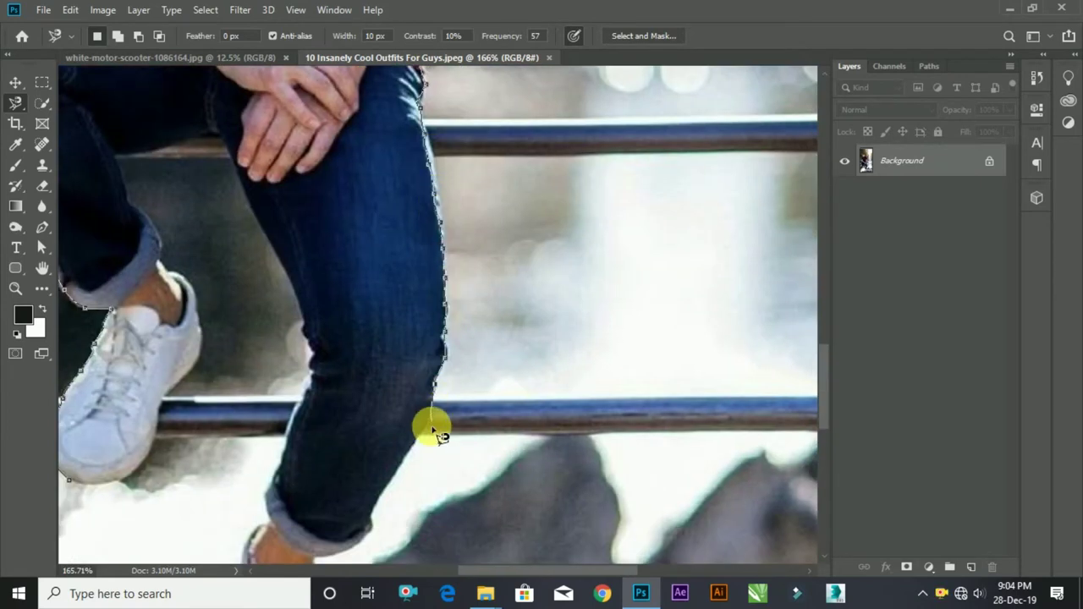
{"action": "mouse_move", "coordinate": [374, 532]}
{"action": "left_mouse_down"}
{"action": "mouse_move", "coordinate": [460, 363]}
{"action": "mouse_move", "coordinate": [446, 326]}
{"action": "mouse_move", "coordinate": [459, 412]}
{"action": "left_mouse_up"}
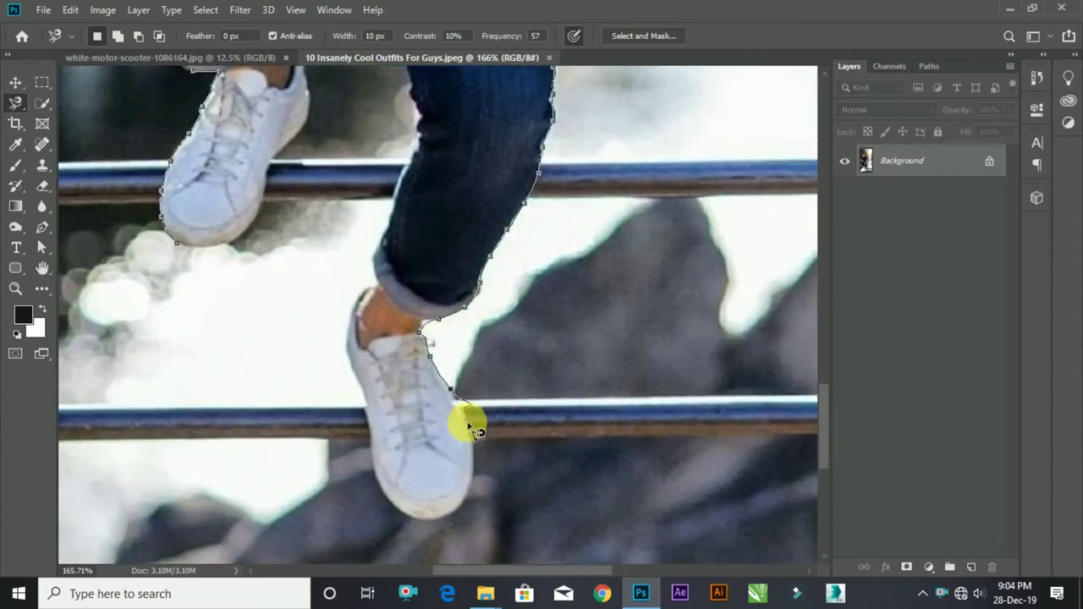
{"action": "mouse_move", "coordinate": [470, 452]}
{"action": "left_mouse_down"}
{"action": "mouse_move", "coordinate": [465, 505]}
{"action": "mouse_move", "coordinate": [375, 428]}
{"action": "mouse_move", "coordinate": [346, 358]}
{"action": "mouse_move", "coordinate": [378, 298]}
{"action": "left_mouse_up"}
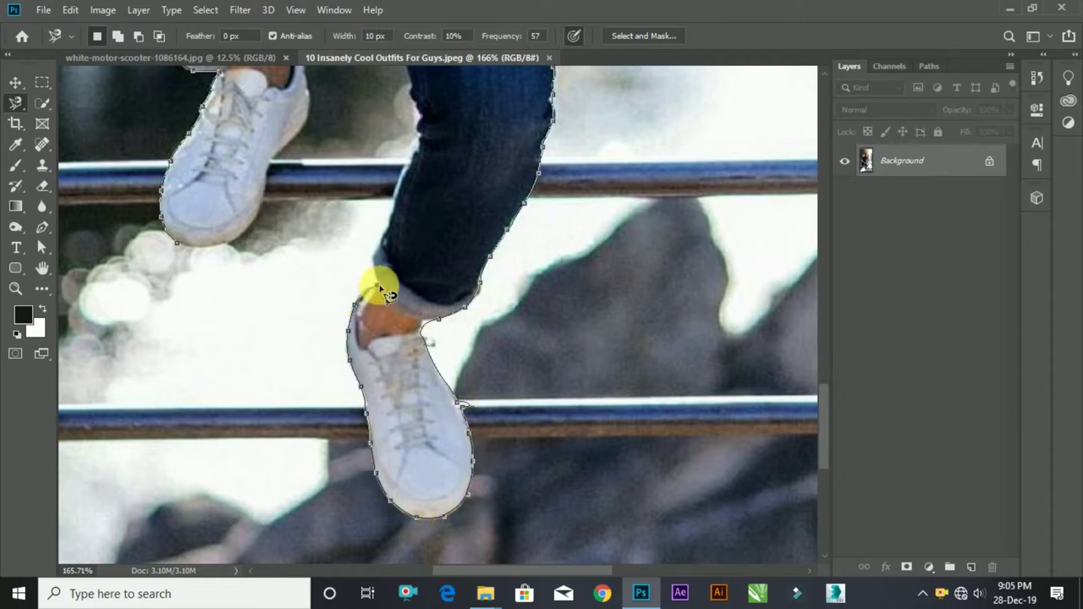
{"action": "mouse_move", "coordinate": [385, 253]}
{"action": "left_mouse_down"}
{"action": "mouse_move", "coordinate": [398, 169]}
{"action": "mouse_move", "coordinate": [513, 483]}
{"action": "mouse_move", "coordinate": [486, 372]}
{"action": "mouse_move", "coordinate": [430, 242]}
{"action": "mouse_move", "coordinate": [321, 252]}
{"action": "mouse_move", "coordinate": [370, 343]}
{"action": "left_mouse_up"}
{"action": "mouse_move", "coordinate": [385, 379]}
{"action": "left_mouse_down"}
{"action": "mouse_move", "coordinate": [406, 423]}
{"action": "mouse_move", "coordinate": [363, 516]}
{"action": "mouse_move", "coordinate": [412, 376]}
{"action": "left_mouse_up"}
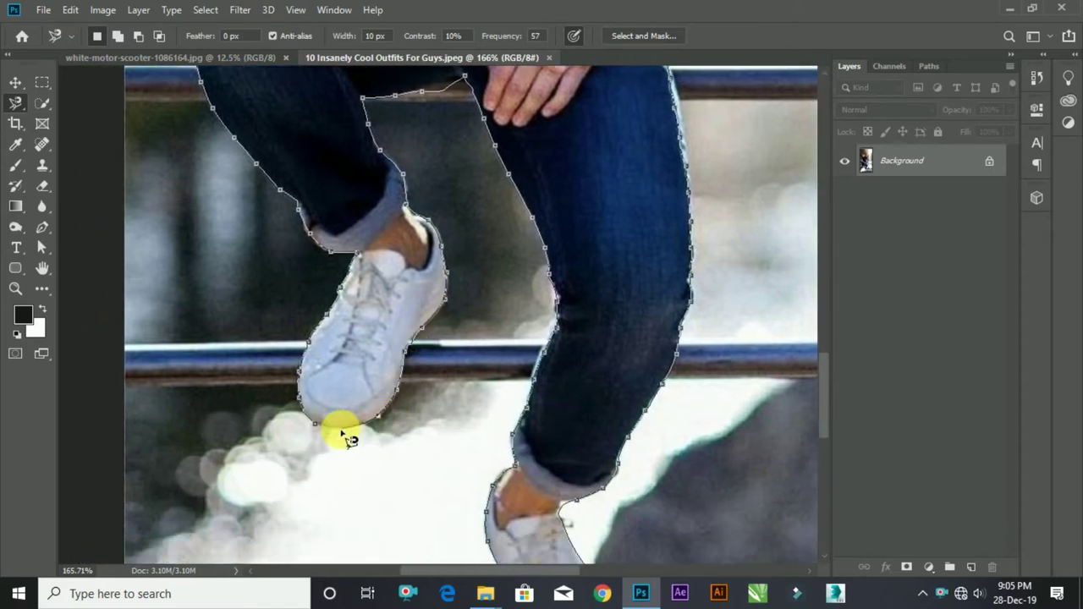
{"action": "left_click", "coordinate": [326, 434]}
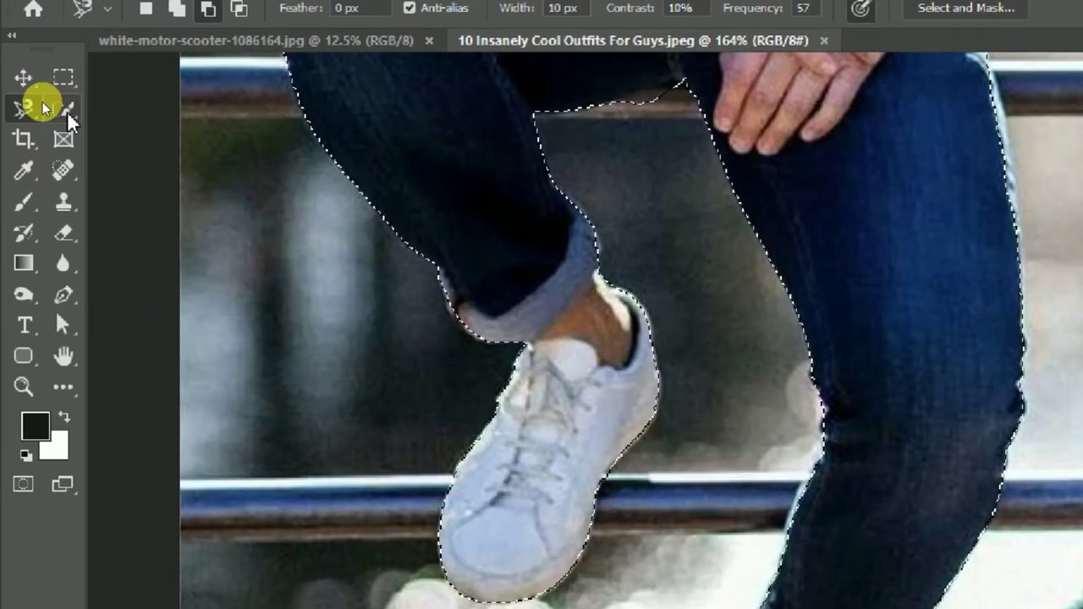
Step: Use the Quick Selection Tool at brush size 60 to refine the edges along the shirt, jeans and shoes
{"action": "right_click", "coordinate": [44, 103]}
{"action": "left_click", "coordinate": [119, 115]}
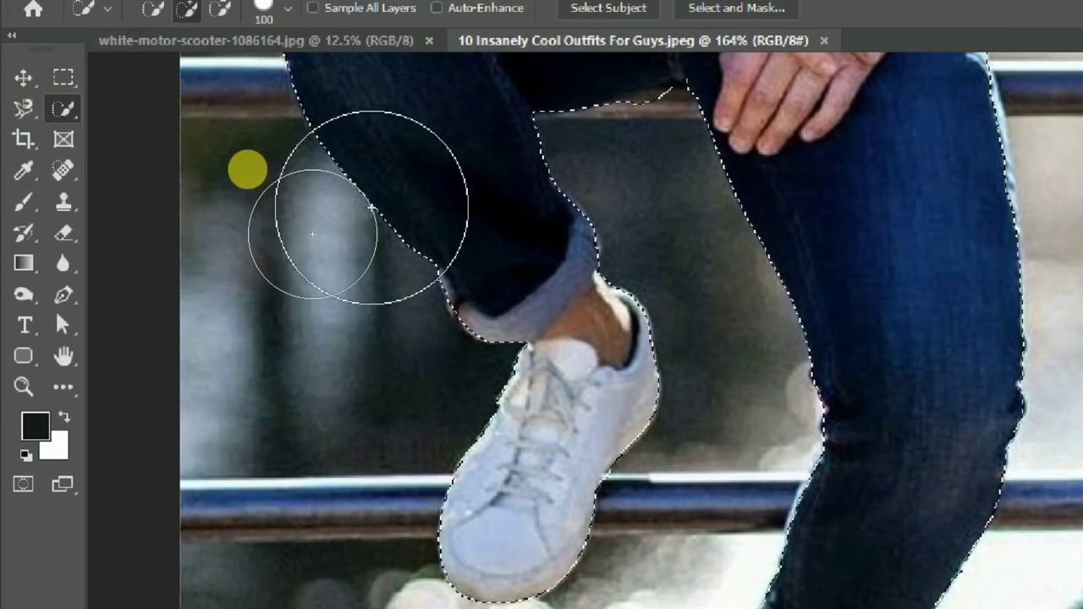
{"action": "key", "text": "bracketleft"}
{"action": "key", "text": "bracketleft"}
{"action": "key", "text": "bracketleft"}
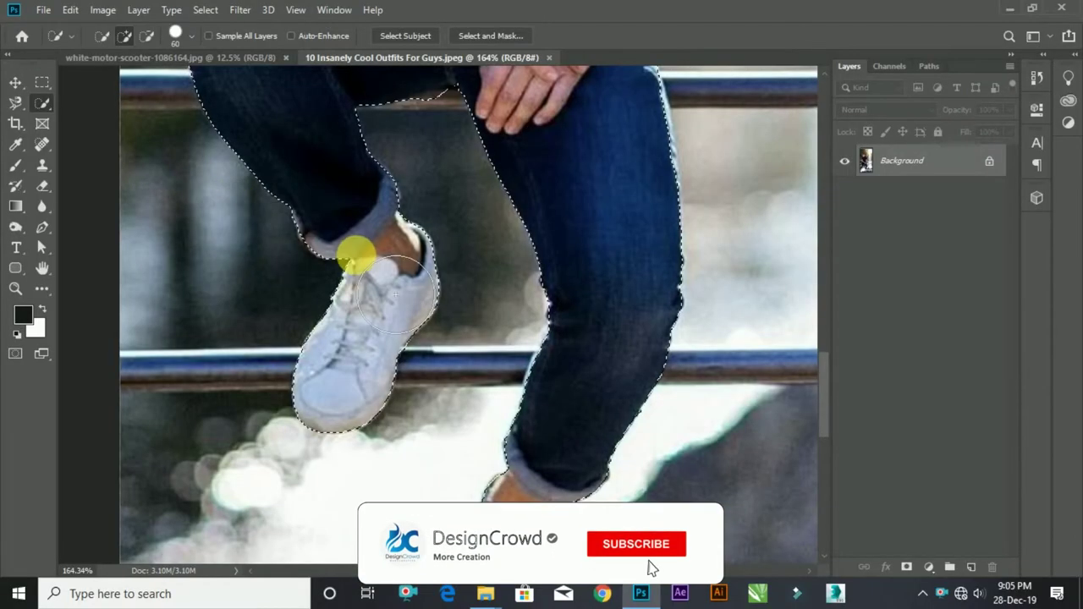
{"action": "scroll", "coordinate": [350, 254], "scroll_direction": "down", "scroll_amount": 2}
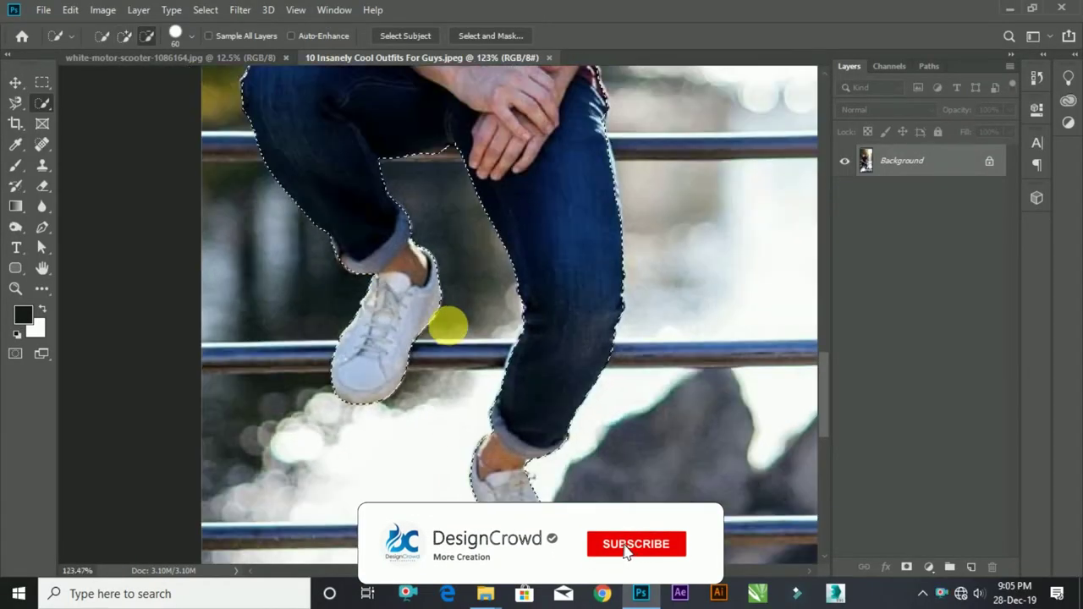
{"action": "scroll", "coordinate": [423, 278], "scroll_direction": "up", "scroll_amount": 3}
{"action": "scroll", "coordinate": [419, 270], "scroll_direction": "down", "scroll_amount": 1}
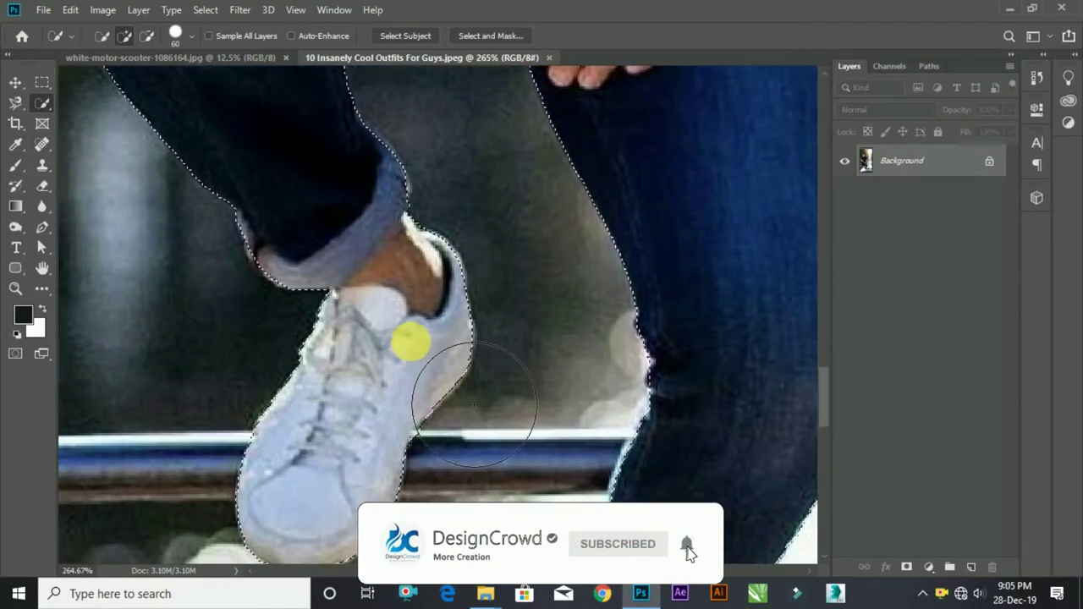
{"action": "scroll", "coordinate": [411, 338], "scroll_direction": "down", "scroll_amount": 3}
{"action": "scroll", "coordinate": [609, 241], "scroll_direction": "down", "scroll_amount": 2}
{"action": "scroll", "coordinate": [554, 262], "scroll_direction": "down", "scroll_amount": 2}
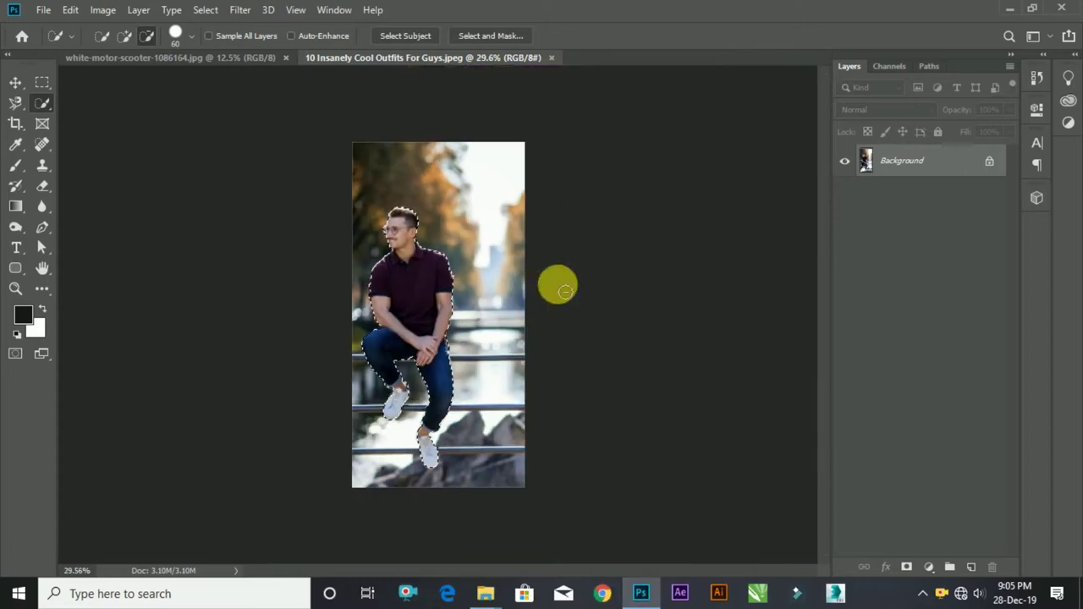
{"action": "scroll", "coordinate": [382, 225], "scroll_direction": "up", "scroll_amount": 2}
{"action": "scroll", "coordinate": [358, 263], "scroll_direction": "up", "scroll_amount": 2}
{"action": "scroll", "coordinate": [474, 245], "scroll_direction": "up", "scroll_amount": 2}
{"action": "scroll", "coordinate": [508, 279], "scroll_direction": "up", "scroll_amount": 3}
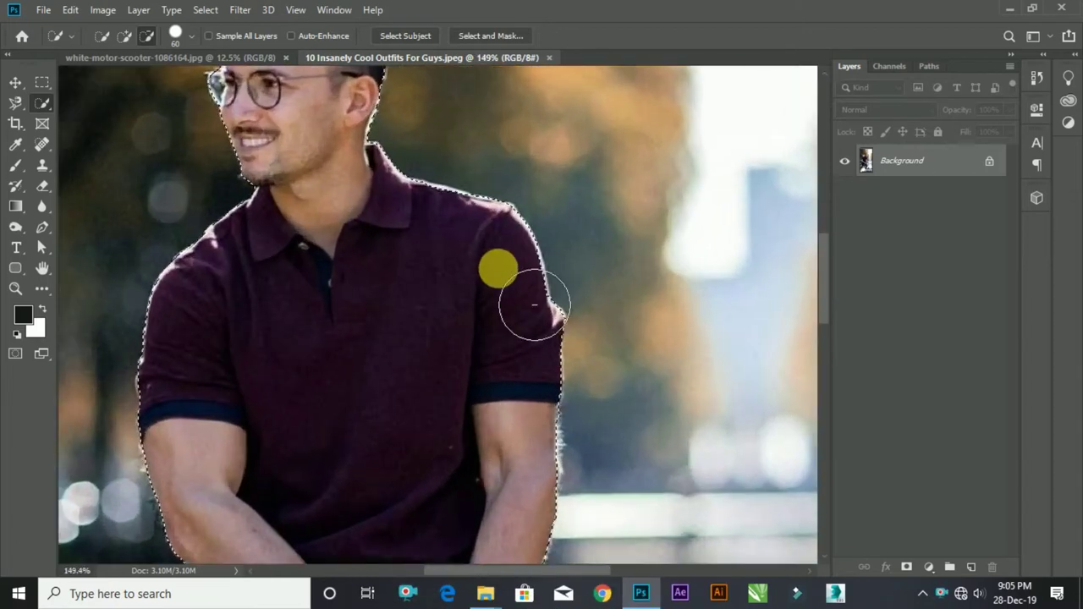
{"action": "scroll", "coordinate": [529, 300], "scroll_direction": "up", "scroll_amount": 2}
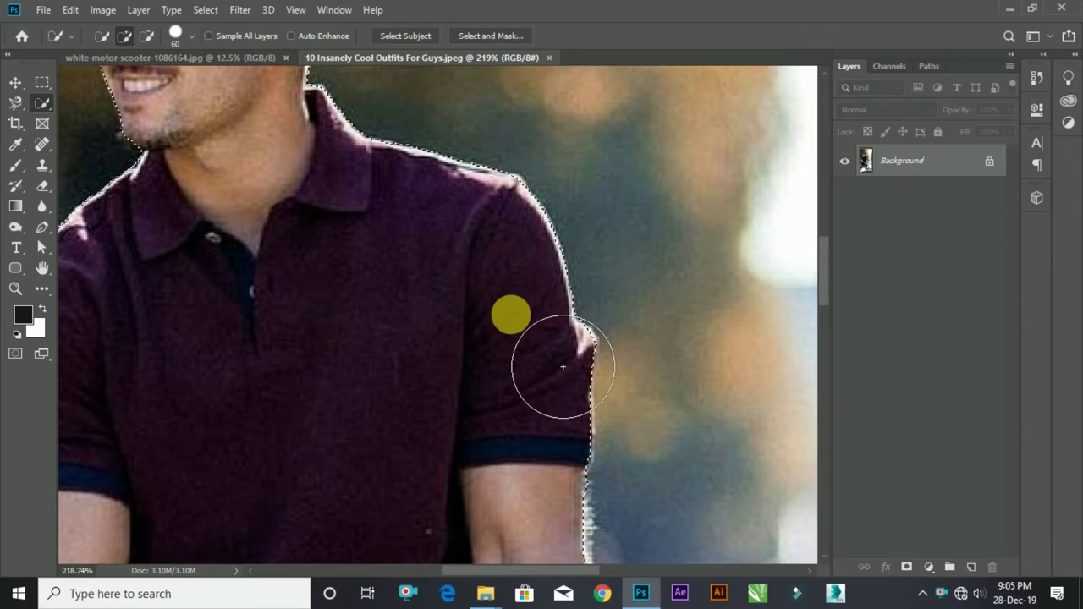
{"action": "scroll", "coordinate": [585, 417], "scroll_direction": "down", "scroll_amount": 2}
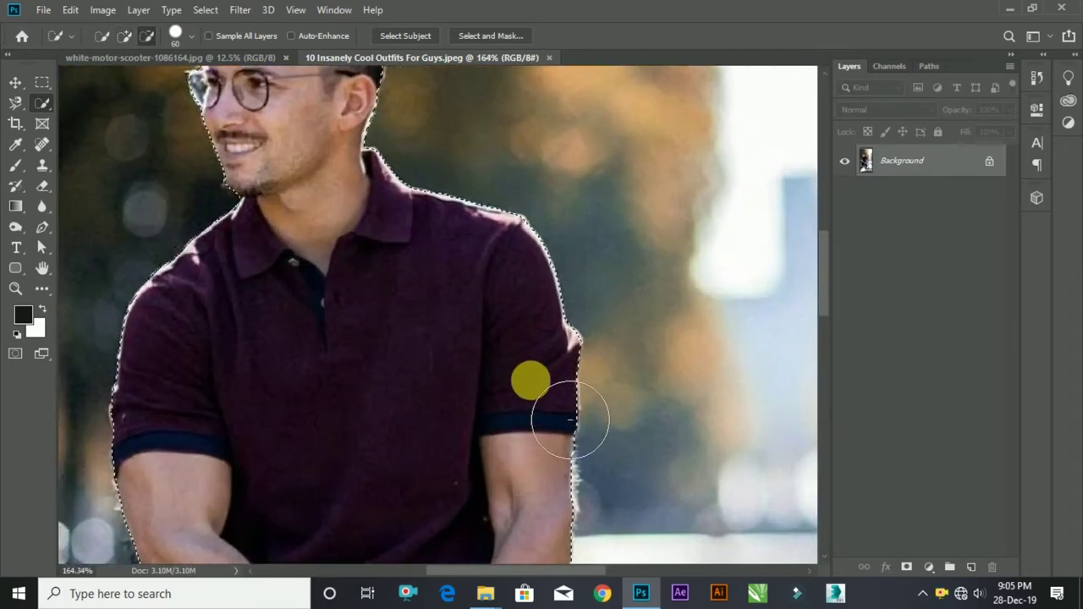
{"action": "scroll", "coordinate": [565, 474], "scroll_direction": "down", "scroll_amount": 3}
{"action": "scroll", "coordinate": [565, 501], "scroll_direction": "down", "scroll_amount": 2}
{"action": "scroll", "coordinate": [576, 479], "scroll_direction": "down", "scroll_amount": 1}
{"action": "scroll", "coordinate": [553, 520], "scroll_direction": "down", "scroll_amount": 2}
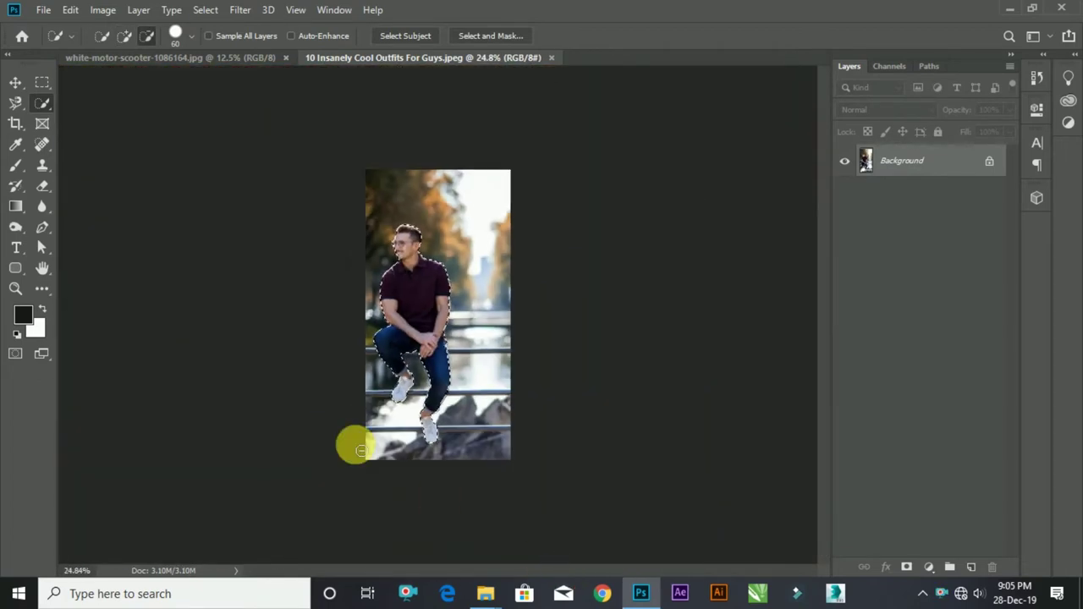
{"action": "scroll", "coordinate": [353, 443], "scroll_direction": "up", "scroll_amount": 2}
{"action": "scroll", "coordinate": [457, 454], "scroll_direction": "up", "scroll_amount": 2}
{"action": "scroll", "coordinate": [423, 487], "scroll_direction": "up", "scroll_amount": 2}
{"action": "scroll", "coordinate": [440, 486], "scroll_direction": "up", "scroll_amount": 2}
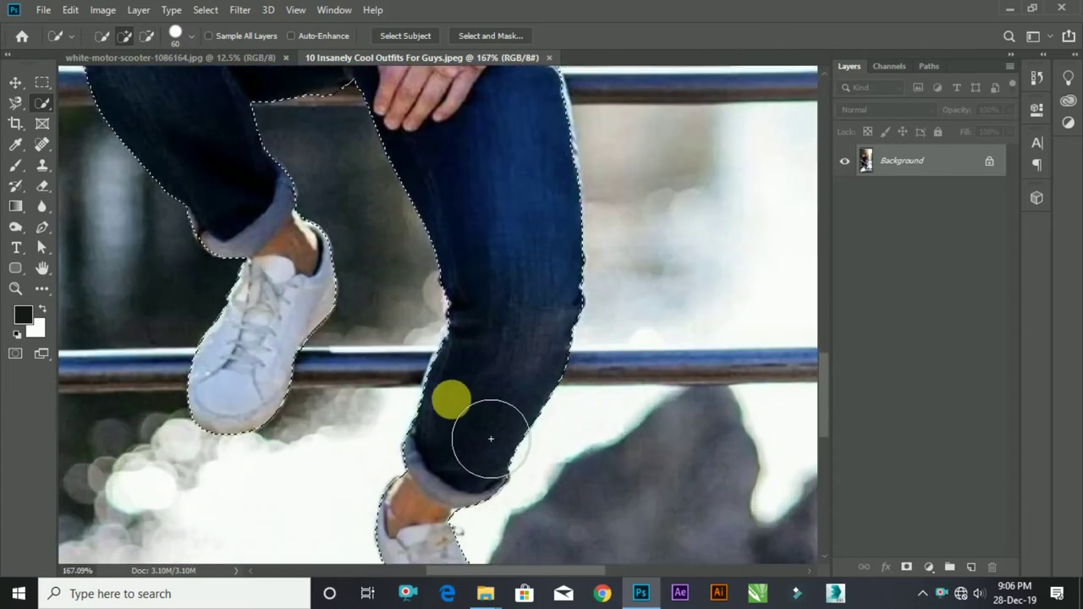
{"action": "scroll", "coordinate": [503, 419], "scroll_direction": "down", "scroll_amount": 2}
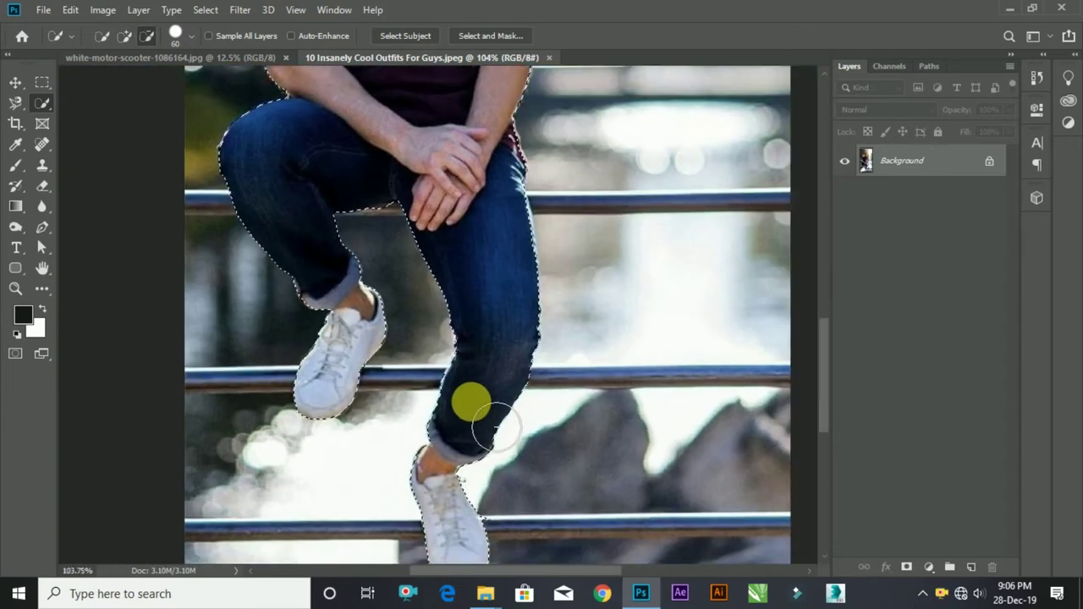
{"action": "scroll", "coordinate": [473, 414], "scroll_direction": "down", "scroll_amount": 2}
{"action": "scroll", "coordinate": [483, 496], "scroll_direction": "up", "scroll_amount": 2}
{"action": "scroll", "coordinate": [496, 490], "scroll_direction": "up", "scroll_amount": 2}
{"action": "scroll", "coordinate": [501, 464], "scroll_direction": "up", "scroll_amount": 2}
{"action": "scroll", "coordinate": [498, 435], "scroll_direction": "down", "scroll_amount": 2}
{"action": "scroll", "coordinate": [362, 375], "scroll_direction": "down", "scroll_amount": 3}
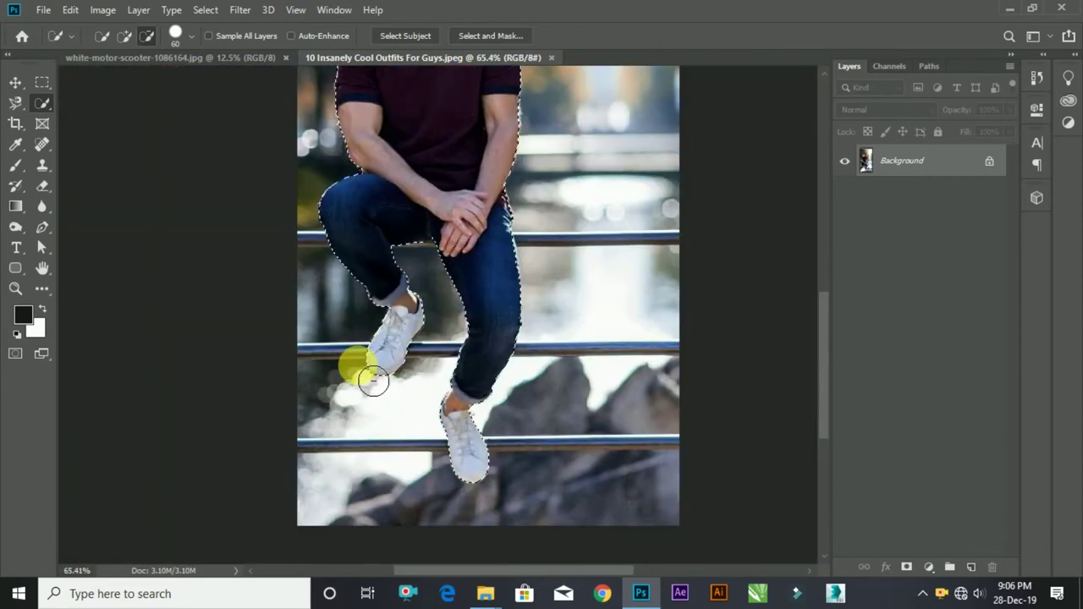
{"action": "scroll", "coordinate": [394, 296], "scroll_direction": "up", "scroll_amount": 3}
{"action": "scroll", "coordinate": [394, 297], "scroll_direction": "up", "scroll_amount": 2}
{"action": "scroll", "coordinate": [416, 346], "scroll_direction": "up", "scroll_amount": 1}
{"action": "scroll", "coordinate": [423, 375], "scroll_direction": "down", "scroll_amount": 1}
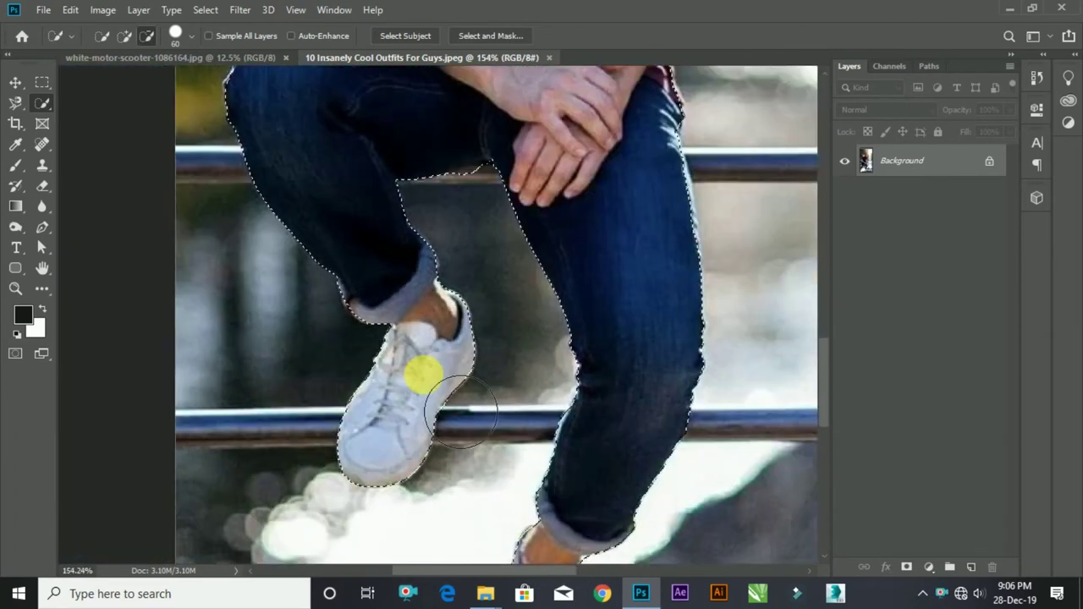
{"action": "scroll", "coordinate": [423, 375], "scroll_direction": "down", "scroll_amount": 3}
{"action": "scroll", "coordinate": [433, 415], "scroll_direction": "down", "scroll_amount": 1}
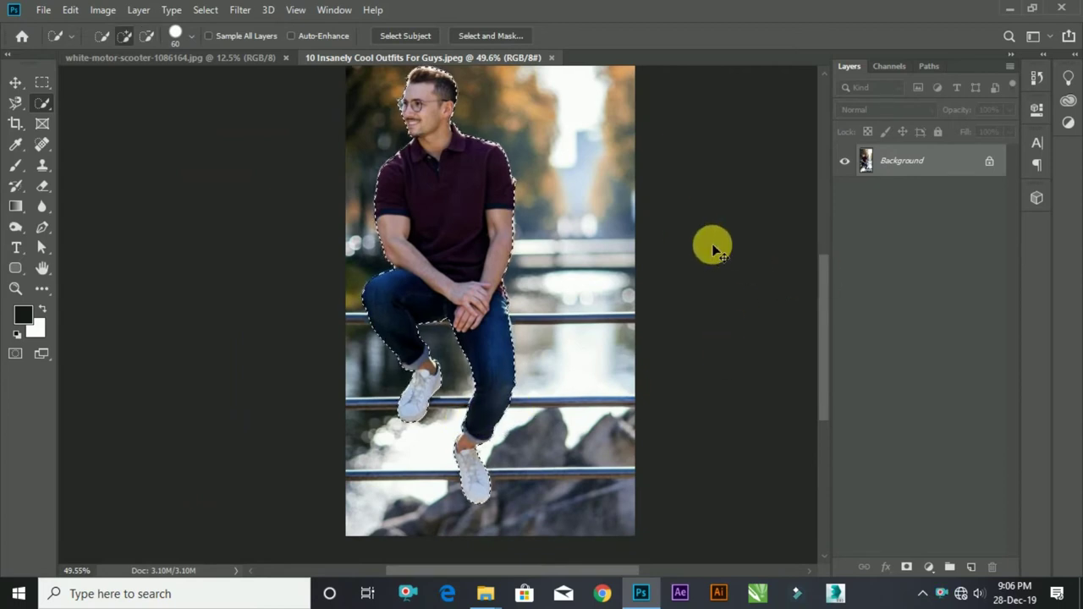
Step: Copy the selected man onto Layer 1 and toggle the background photo to check the cut-out
{"action": "key", "text": "ctrl+j"}
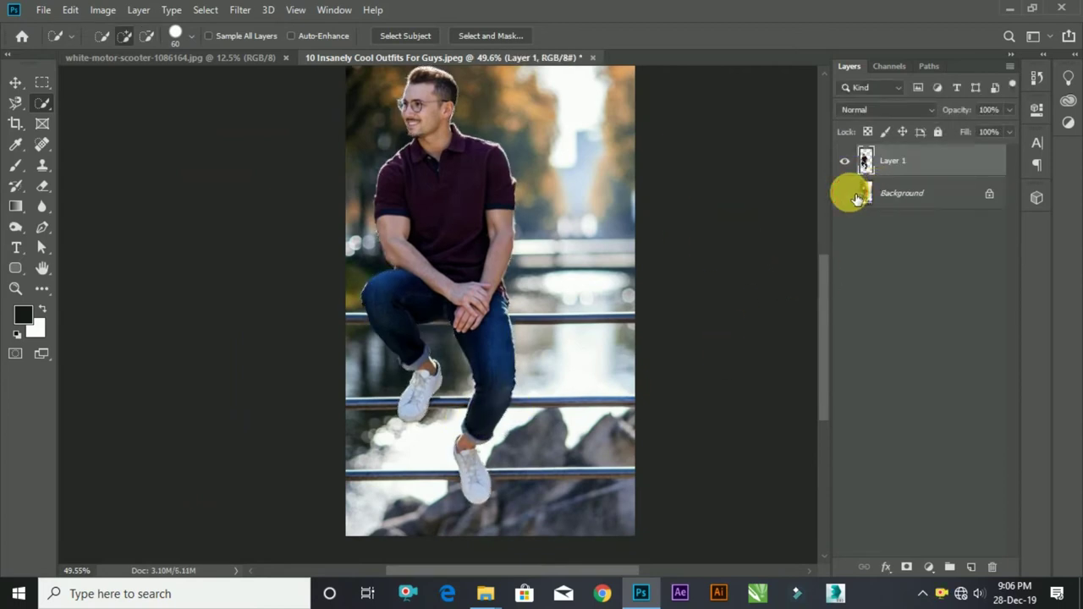
{"action": "left_click", "coordinate": [848, 194]}
{"action": "left_click", "coordinate": [848, 194]}
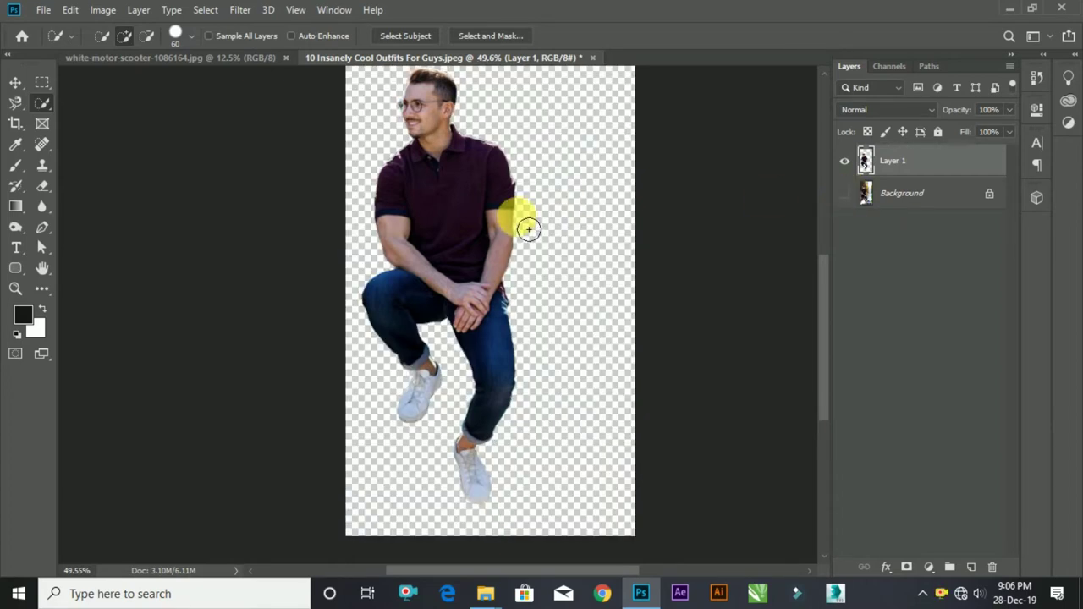
Step: With the Move tool, carry the cut-out man over to the scooter photo
{"action": "key", "text": "v"}
{"action": "scroll", "coordinate": [478, 255], "scroll_direction": "down", "scroll_amount": 2}
{"action": "scroll", "coordinate": [266, 254], "scroll_direction": "up", "scroll_amount": 2}
{"action": "scroll", "coordinate": [322, 386], "scroll_direction": "down", "scroll_amount": 1}
{"action": "scroll", "coordinate": [365, 295], "scroll_direction": "up", "scroll_amount": 2}
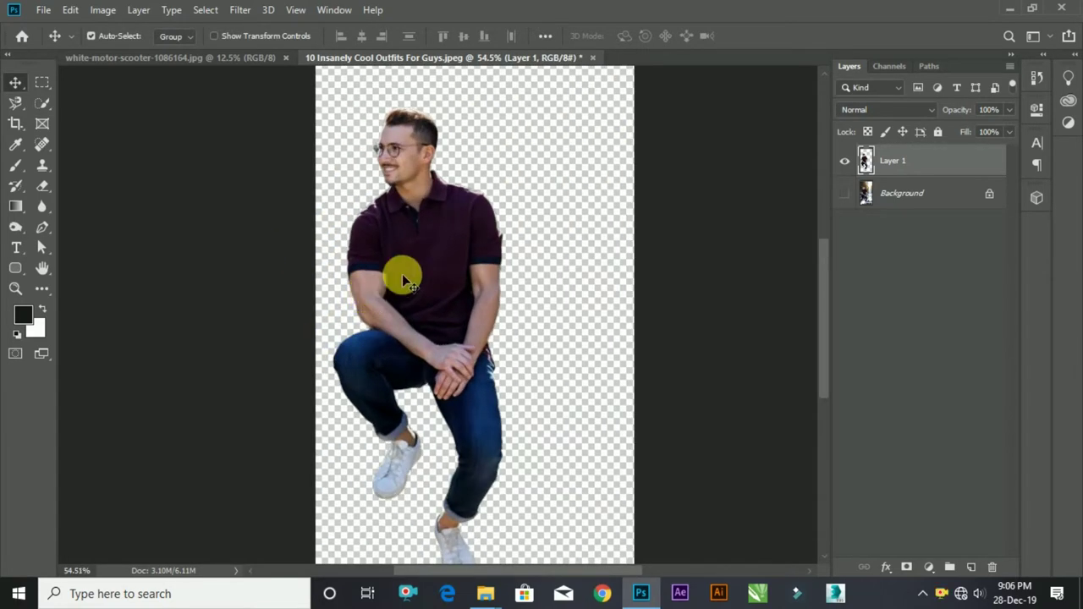
{"action": "mouse_move", "coordinate": [418, 267]}
{"action": "left_mouse_down"}
{"action": "mouse_move", "coordinate": [267, 87]}
{"action": "mouse_move", "coordinate": [337, 302]}
{"action": "left_mouse_up"}
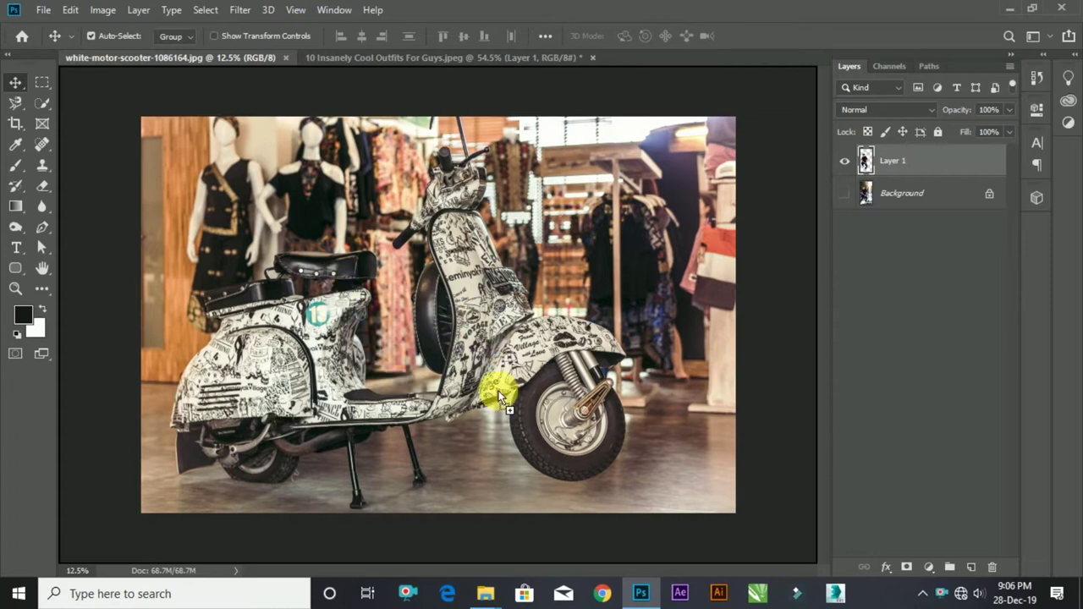
Step: Drop the man into the scooter photo, scale him to about 326% and place him on the seat
{"action": "left_click_drag", "start_coordinate": [500, 397], "coordinate": [495, 377]}
{"action": "key", "text": "ctrl+t"}
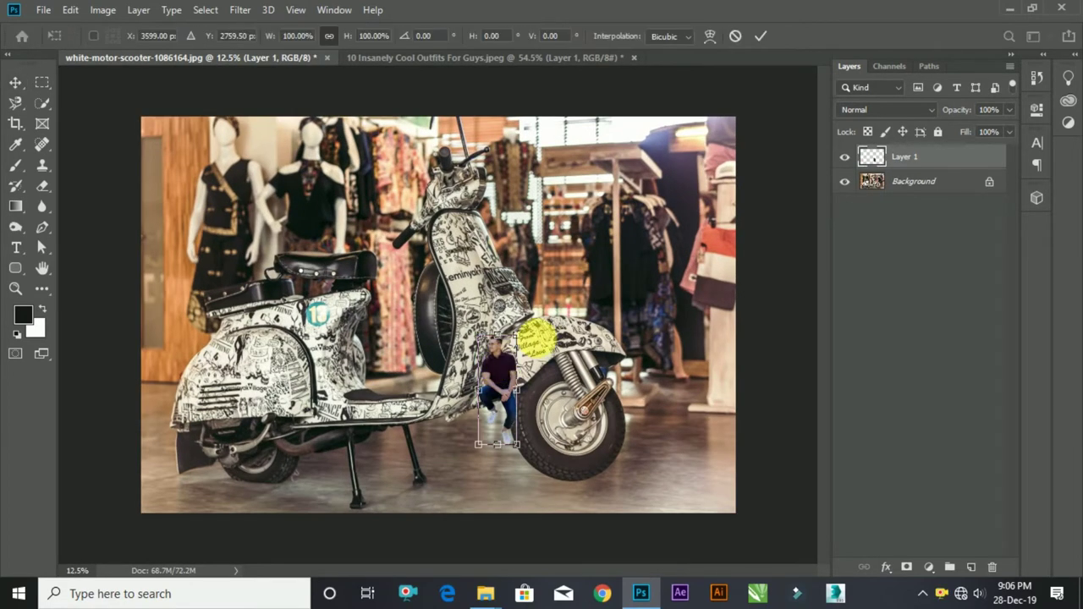
{"action": "left_click_drag", "start_coordinate": [518, 341], "coordinate": [616, 224]}
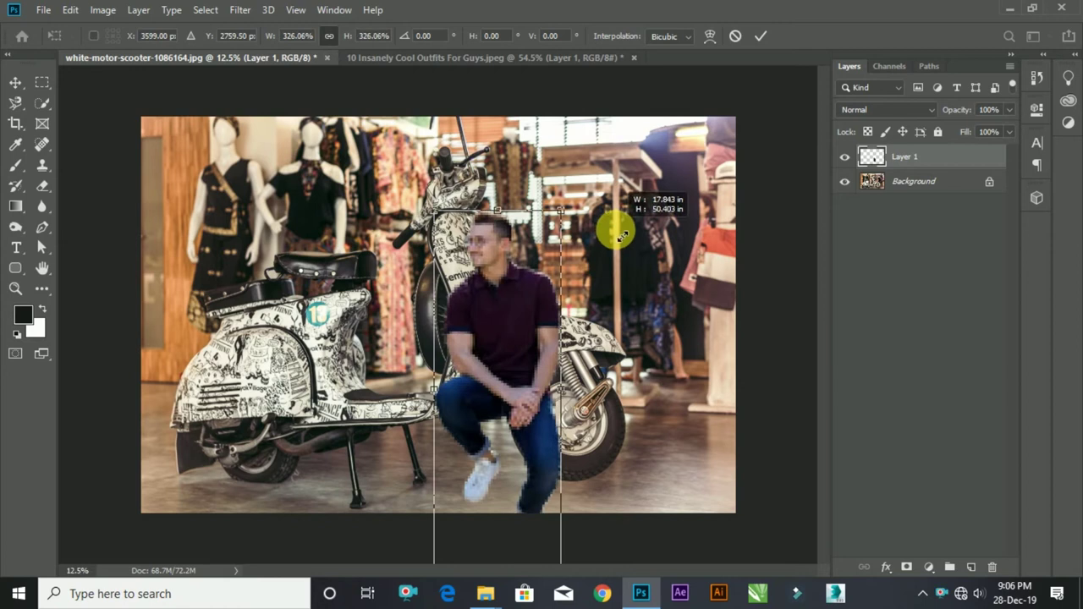
{"action": "left_click_drag", "start_coordinate": [525, 423], "coordinate": [416, 396]}
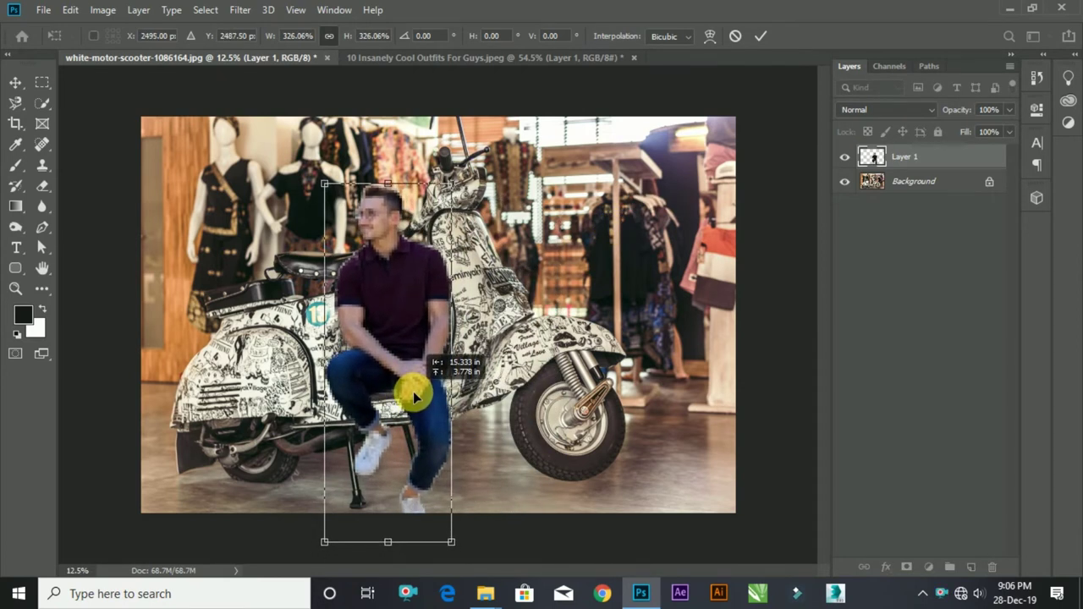
{"action": "key", "text": "ctrl+minus"}
Step: Commit the placement, zoom in and back out, and reopen Free Transform on Layer 1
{"action": "key", "text": "Return"}
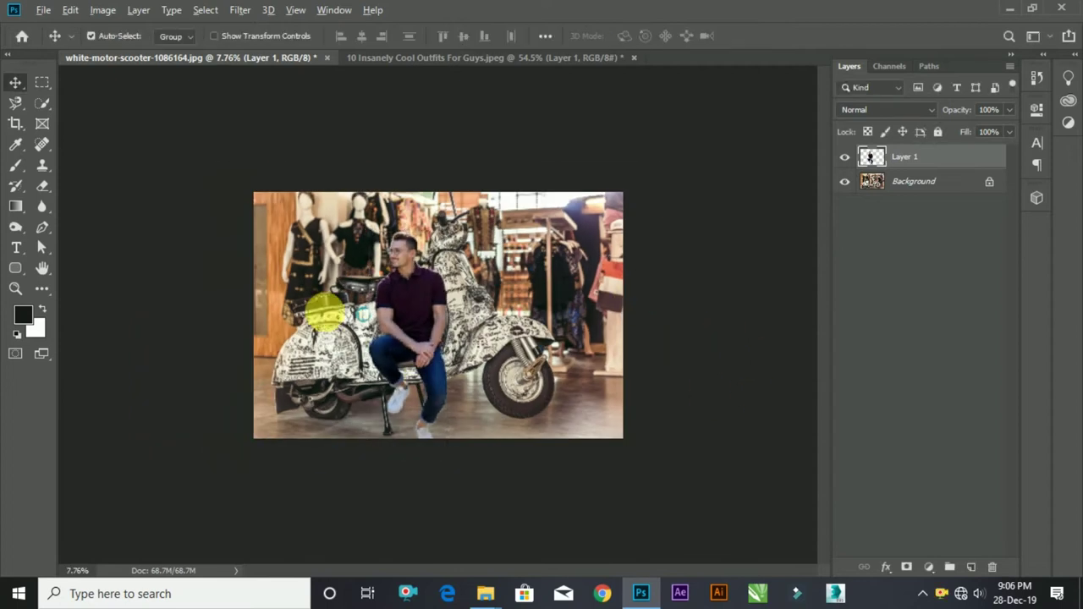
{"action": "key", "text": "ctrl+plus"}
{"action": "scroll", "coordinate": [372, 373], "scroll_direction": "up", "scroll_amount": 1}
{"action": "scroll", "coordinate": [335, 406], "scroll_direction": "up", "scroll_amount": 1}
{"action": "scroll", "coordinate": [335, 406], "scroll_direction": "up", "scroll_amount": 1}
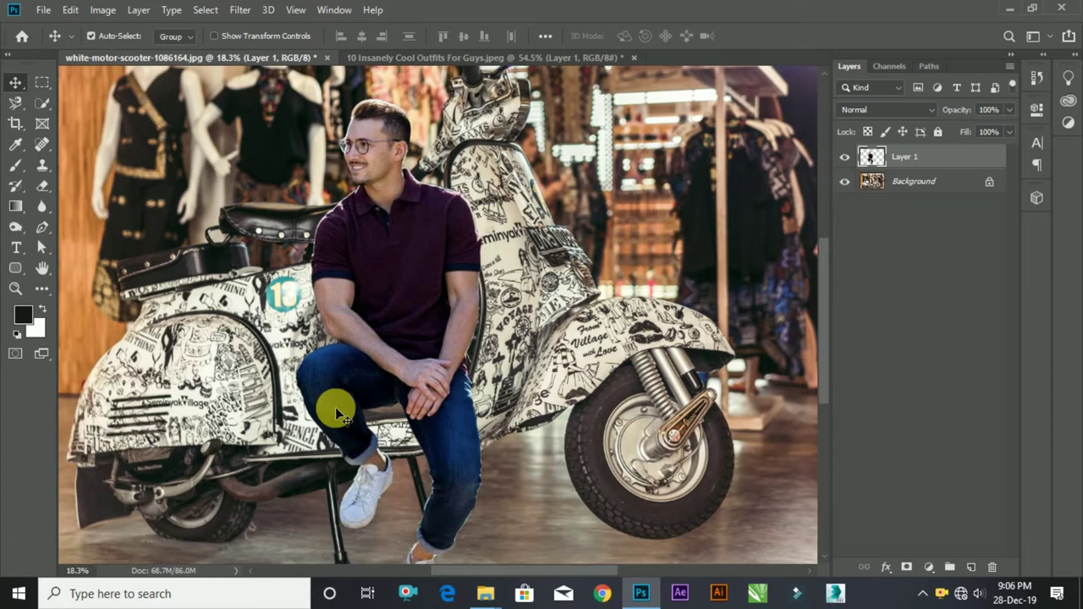
{"action": "scroll", "coordinate": [336, 407], "scroll_direction": "down", "scroll_amount": 1}
{"action": "scroll", "coordinate": [335, 407], "scroll_direction": "down", "scroll_amount": 1}
{"action": "scroll", "coordinate": [335, 407], "scroll_direction": "down", "scroll_amount": 1}
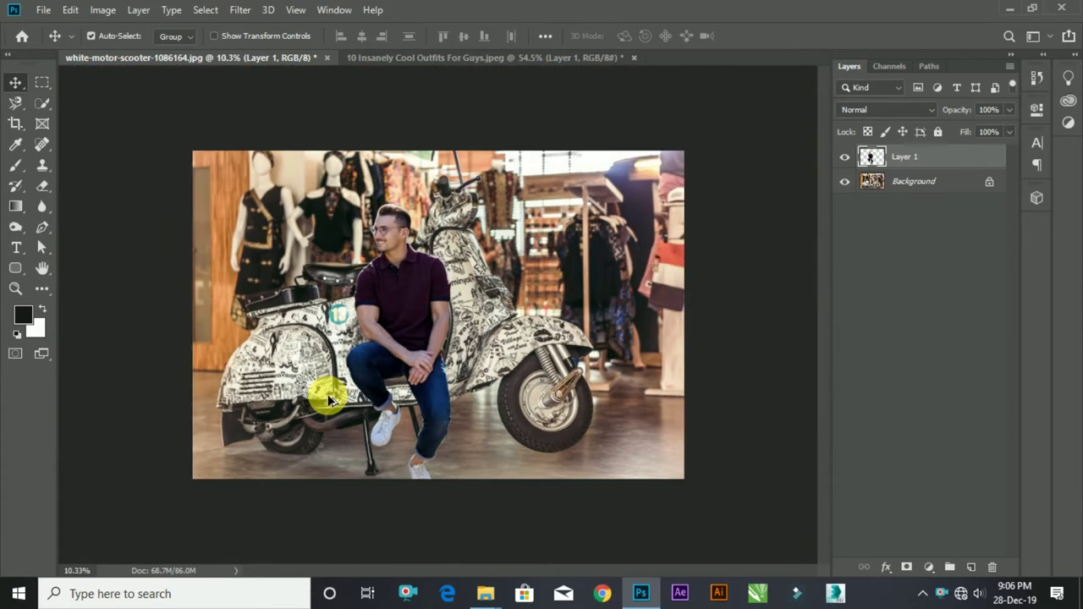
{"action": "key", "text": "ctrl+t"}
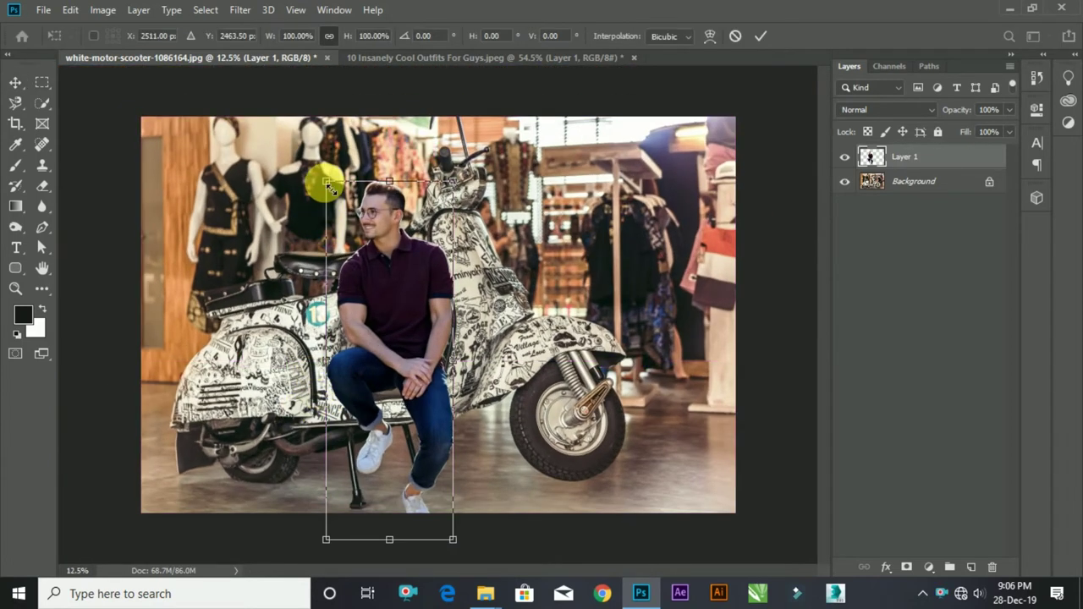
Step: Keep the man at roughly the same size, nudge him slightly down-left on the seat, and commit
{"action": "left_click_drag", "start_coordinate": [327, 183], "coordinate": [317, 181]}
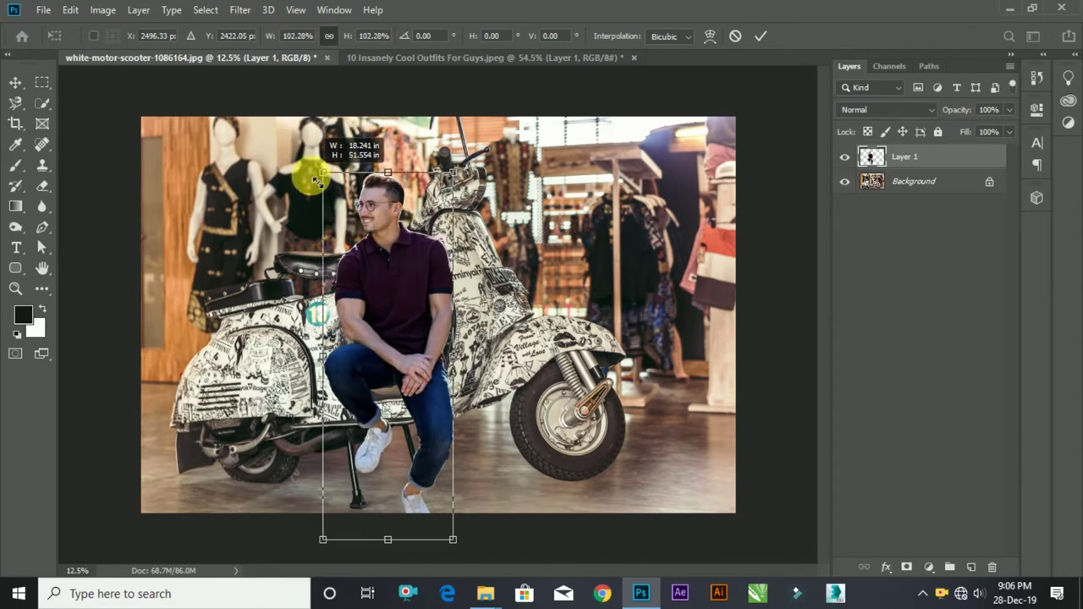
{"action": "left_click_drag", "start_coordinate": [318, 180], "coordinate": [325, 182]}
{"action": "mouse_move", "coordinate": [405, 364]}
{"action": "left_mouse_down"}
{"action": "mouse_move", "coordinate": [398, 371]}
{"action": "mouse_move", "coordinate": [404, 364]}
{"action": "left_mouse_up"}
{"action": "key", "text": "Return"}
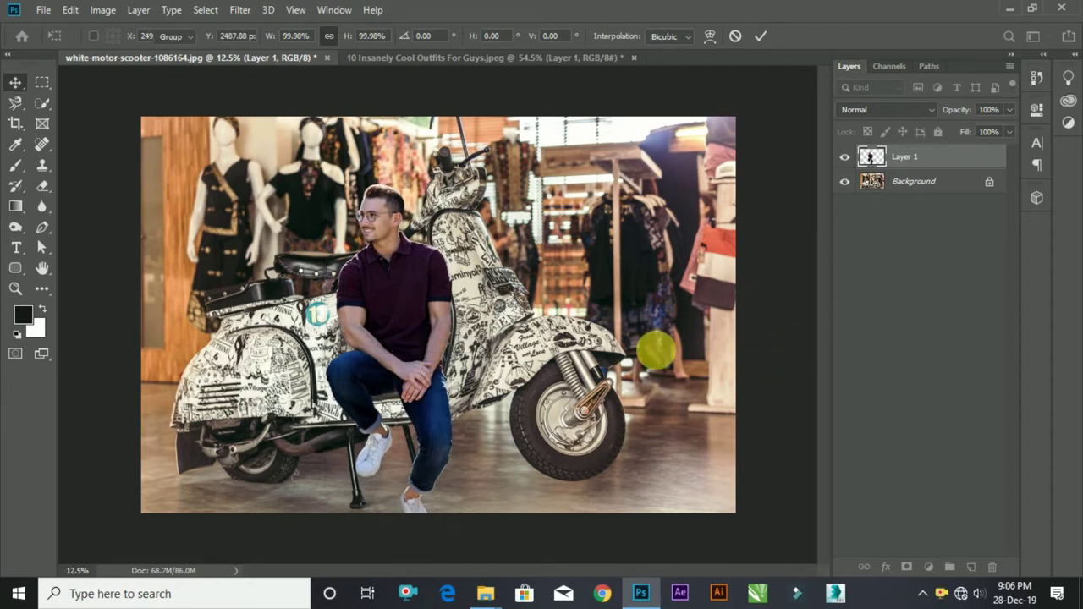
{"action": "scroll", "coordinate": [370, 411], "scroll_direction": "up", "scroll_amount": 3, "text": "alt"}
{"action": "scroll", "coordinate": [396, 397], "scroll_direction": "up", "scroll_amount": 1, "text": "alt"}
{"action": "scroll", "coordinate": [399, 393], "scroll_direction": "up", "scroll_amount": 1, "text": "alt"}
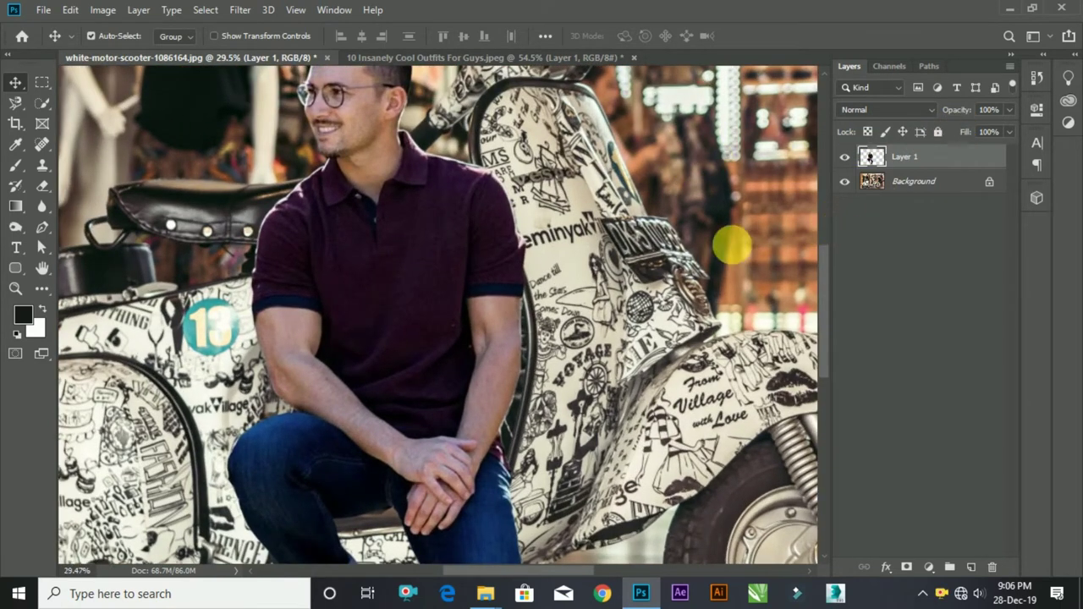
{"action": "key", "text": "ctrl"}
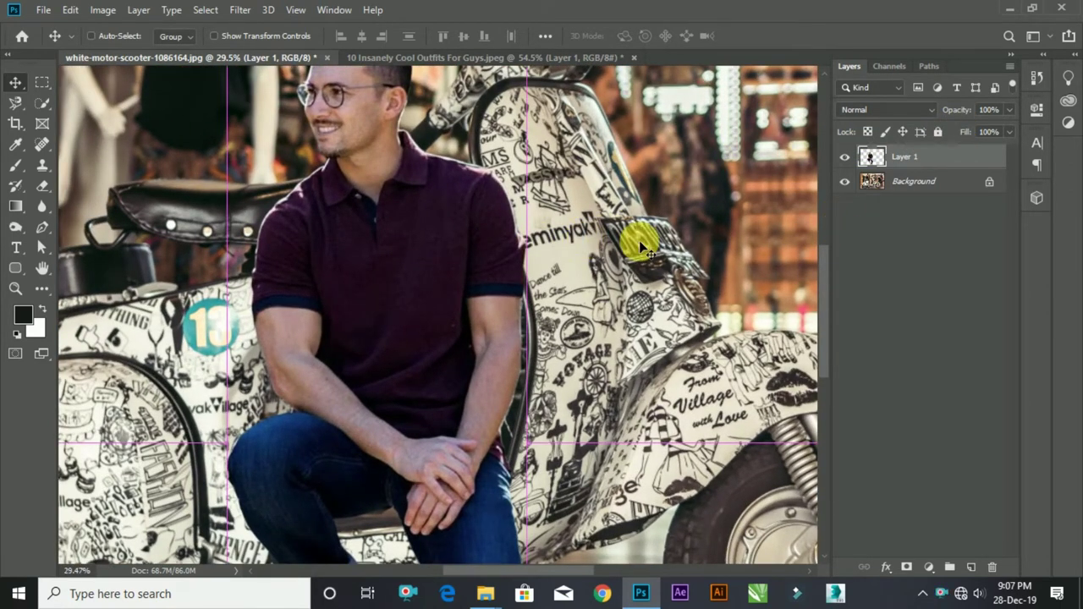
{"action": "key", "text": "ctrl+j"}
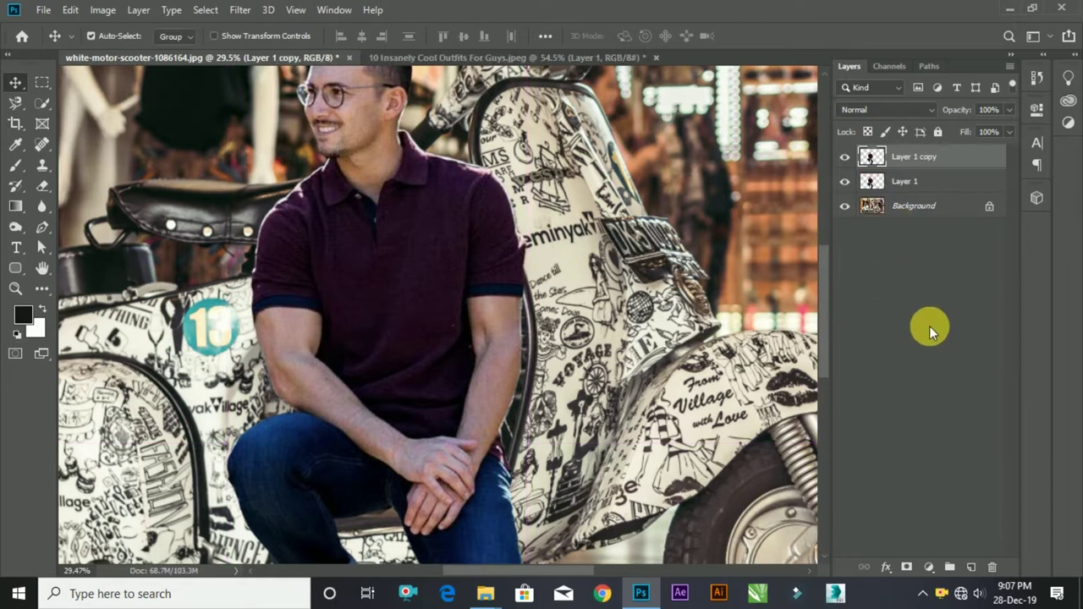
{"action": "left_click", "coordinate": [906, 567]}
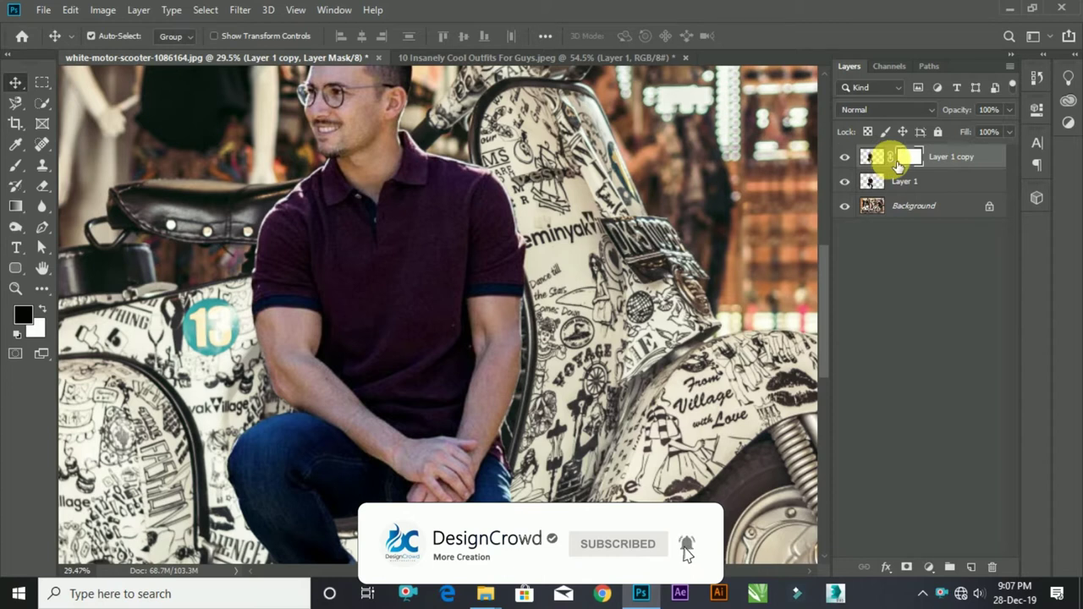
{"action": "key", "text": "ctrl+e"}
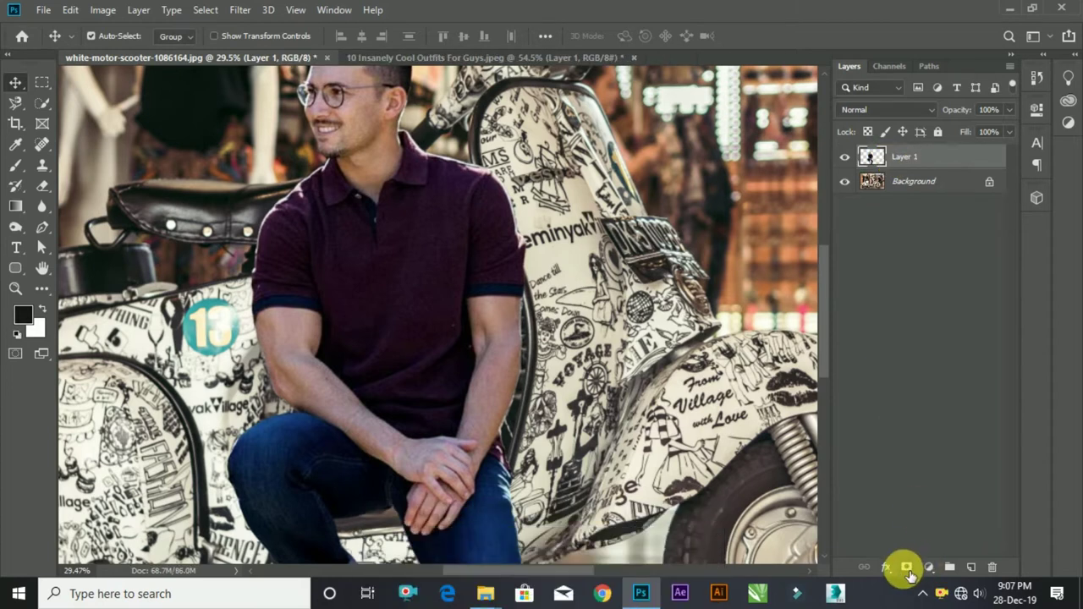
{"action": "left_click", "coordinate": [906, 567], "text": "alt"}
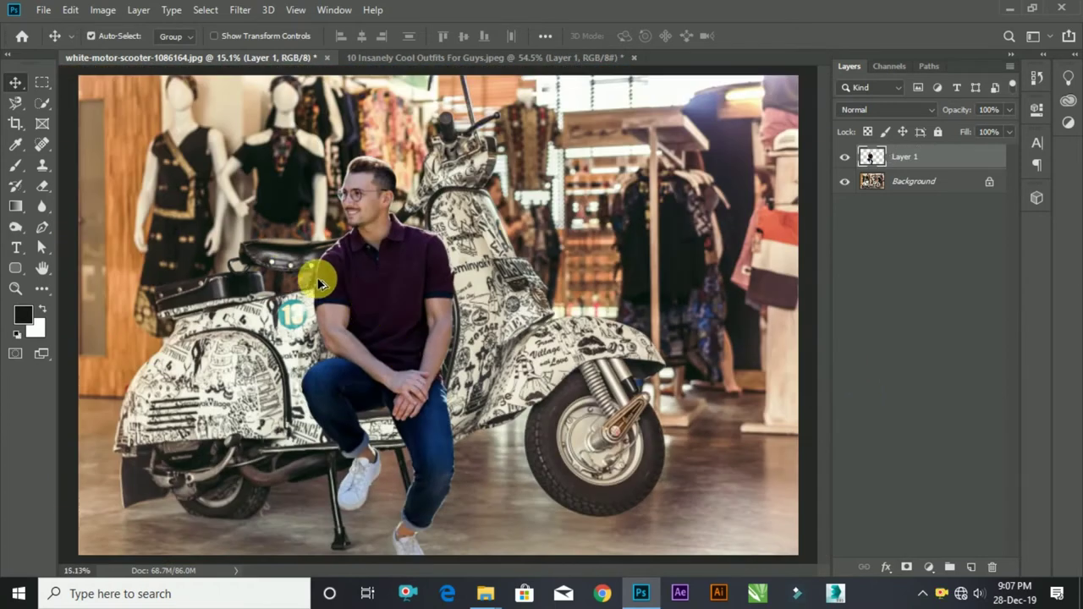
{"action": "scroll", "coordinate": [475, 362], "scroll_direction": "up", "scroll_amount": 3}
{"action": "scroll", "coordinate": [482, 346], "scroll_direction": "up", "scroll_amount": 1}
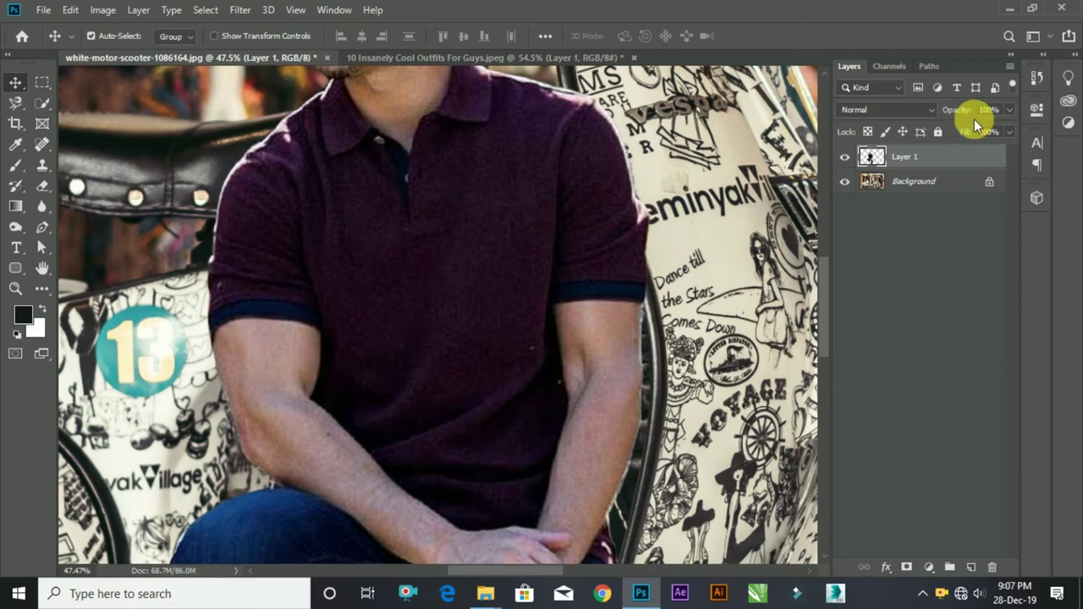
Step: Set the man's layer to 50% opacity and zoom in on the scooter's seat edge
{"action": "left_click_drag", "start_coordinate": [936, 116], "coordinate": [934, 116]}
{"action": "scroll", "coordinate": [587, 302], "scroll_direction": "down", "scroll_amount": 1}
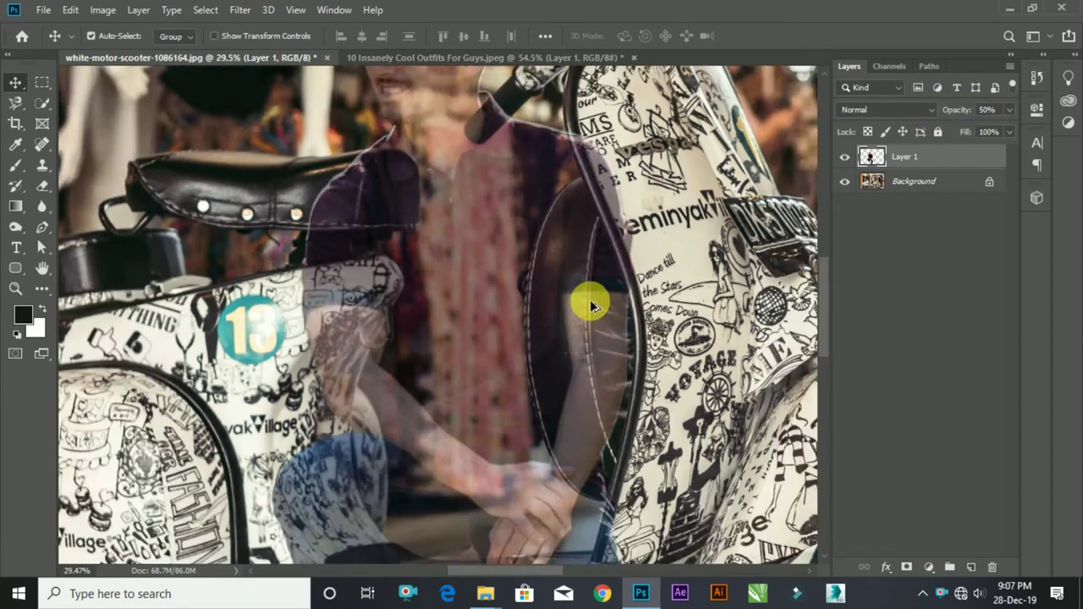
{"action": "scroll", "coordinate": [623, 428], "scroll_direction": "down", "scroll_amount": 1}
{"action": "scroll", "coordinate": [641, 493], "scroll_direction": "down", "scroll_amount": 2}
{"action": "scroll", "coordinate": [609, 432], "scroll_direction": "down", "scroll_amount": 2}
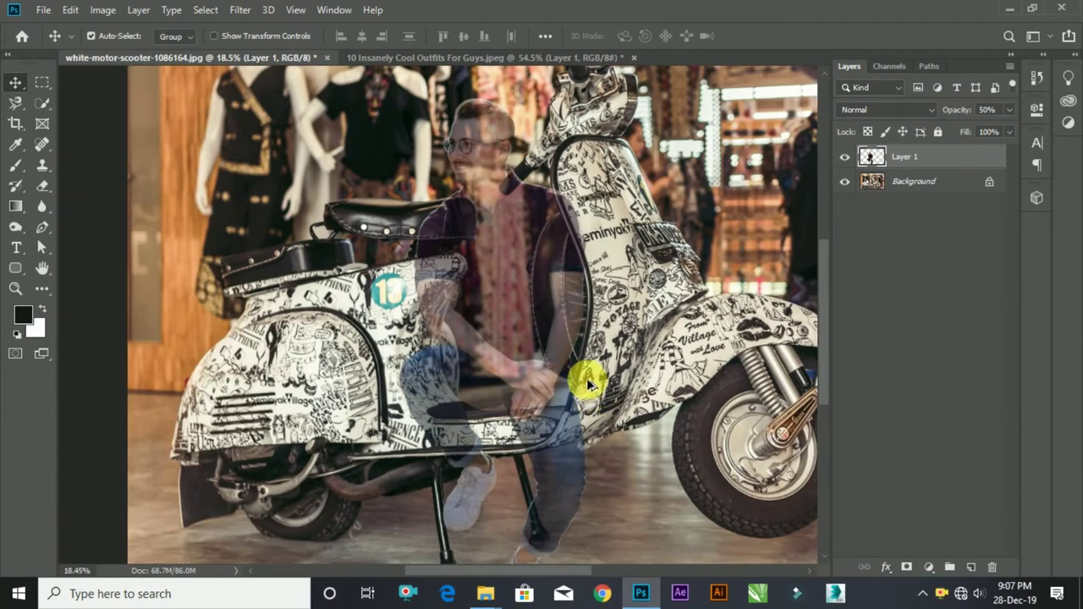
{"action": "scroll", "coordinate": [587, 378], "scroll_direction": "up", "scroll_amount": 1}
{"action": "scroll", "coordinate": [595, 379], "scroll_direction": "up", "scroll_amount": 1}
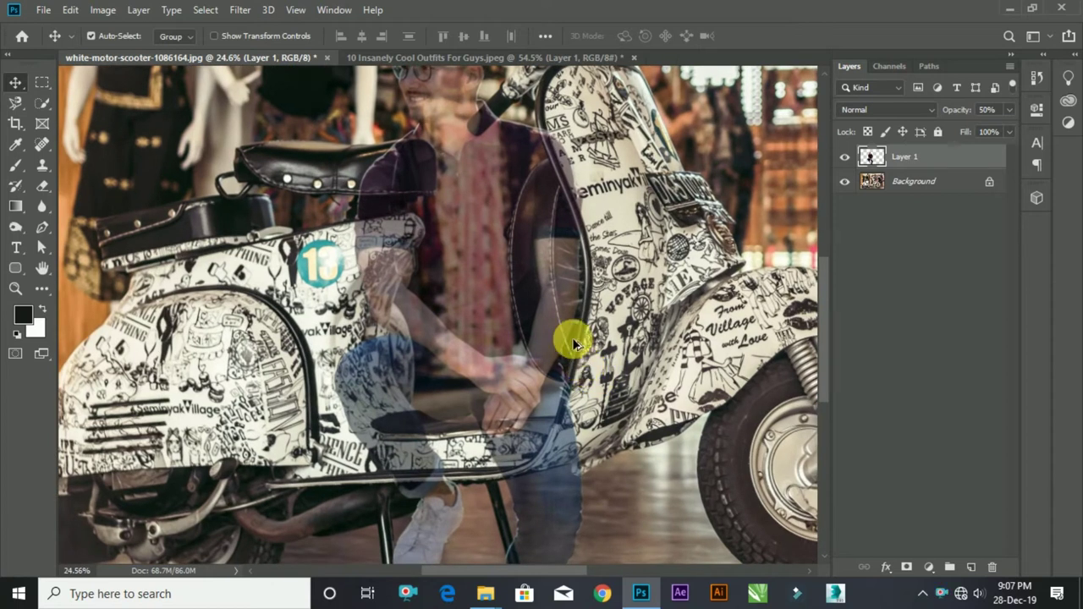
{"action": "scroll", "coordinate": [575, 222], "scroll_direction": "up", "scroll_amount": 1}
{"action": "scroll", "coordinate": [575, 215], "scroll_direction": "up", "scroll_amount": 1}
{"action": "scroll", "coordinate": [577, 225], "scroll_direction": "up", "scroll_amount": 1}
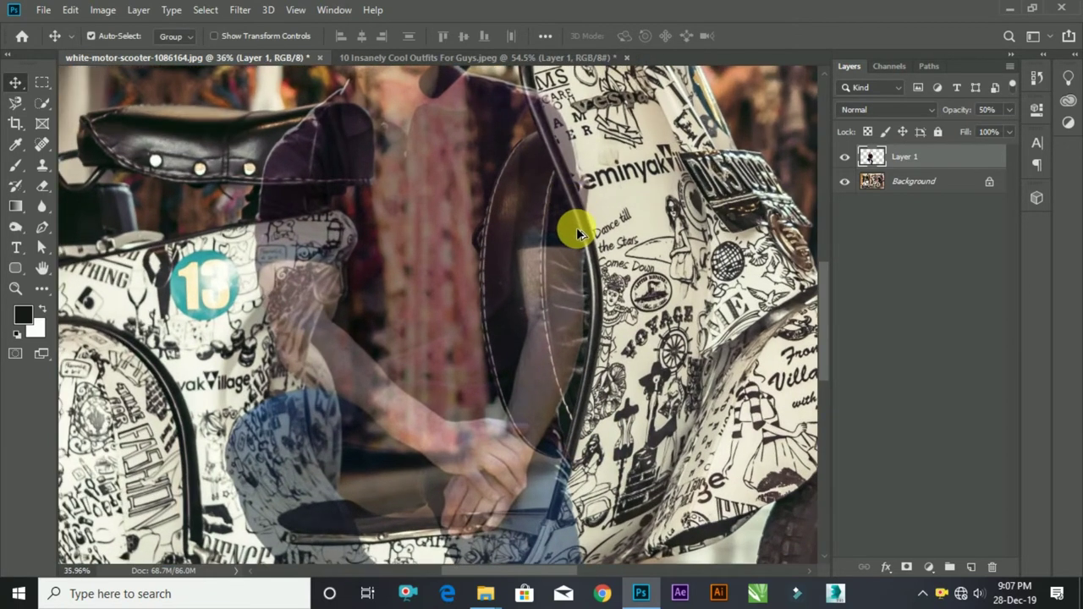
{"action": "scroll", "coordinate": [575, 230], "scroll_direction": "up", "scroll_amount": 1}
{"action": "scroll", "coordinate": [573, 229], "scroll_direction": "up", "scroll_amount": 3}
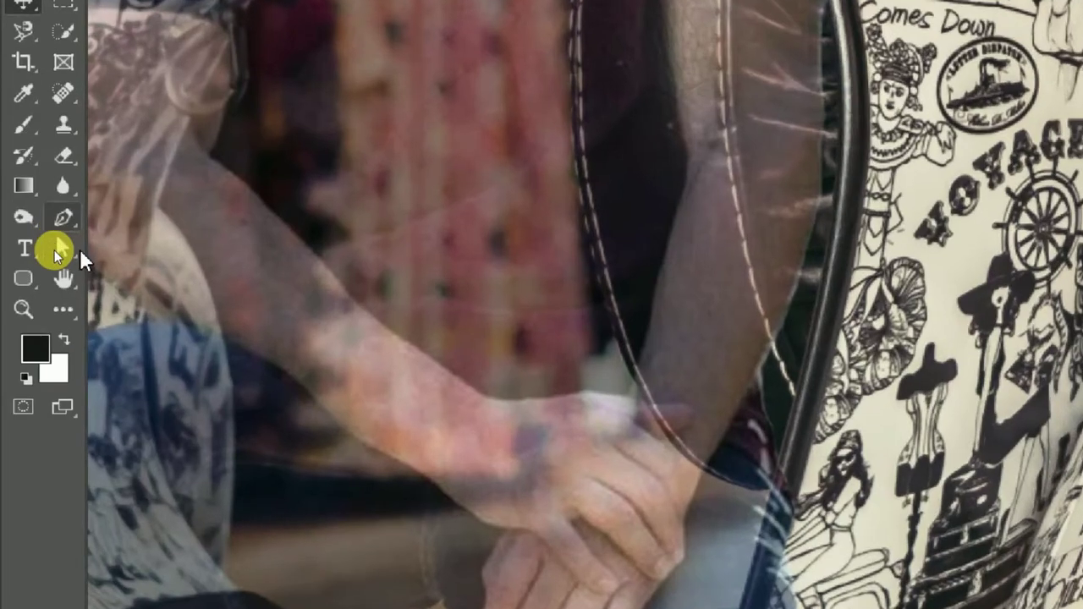
{"action": "right_click", "coordinate": [61, 216]}
Step: Start a Pen shape along the scooter's front shield edge and set its opacity to 29%
{"action": "left_click", "coordinate": [123, 218]}
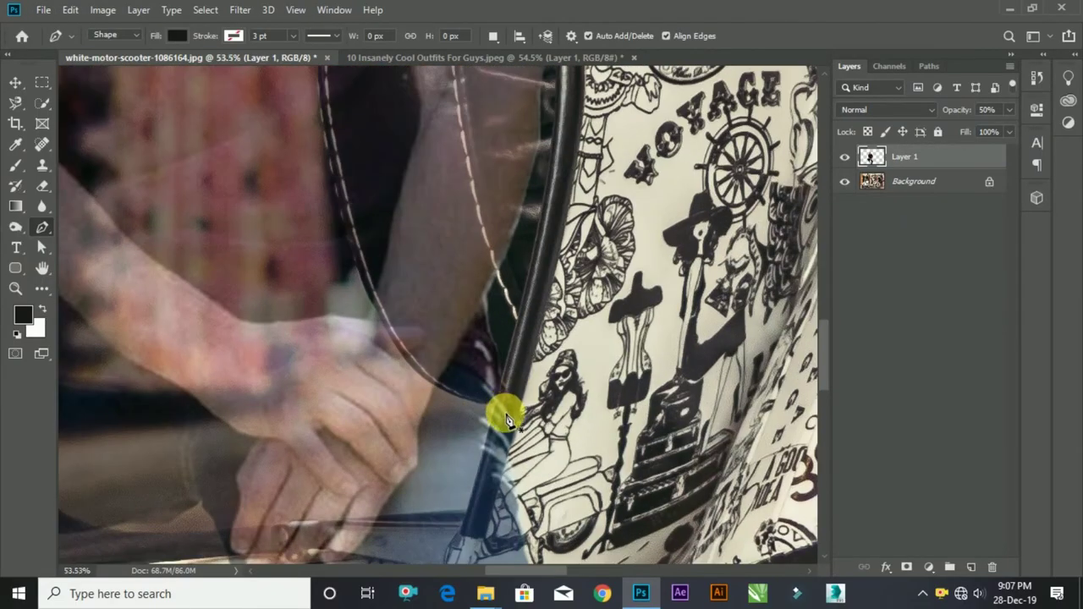
{"action": "scroll", "coordinate": [508, 419], "scroll_direction": "up", "scroll_amount": 3}
{"action": "left_click", "coordinate": [532, 396]}
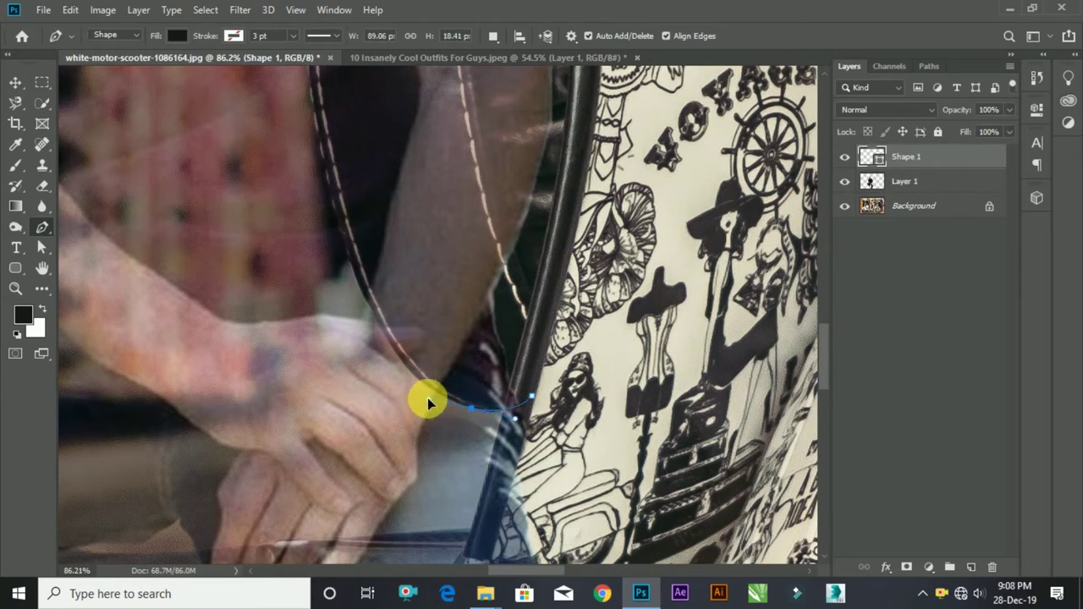
{"action": "left_click_drag", "start_coordinate": [428, 398], "coordinate": [466, 411]}
{"action": "left_click_drag", "start_coordinate": [967, 116], "coordinate": [897, 110]}
{"action": "left_click_drag", "start_coordinate": [349, 254], "coordinate": [318, 165]}
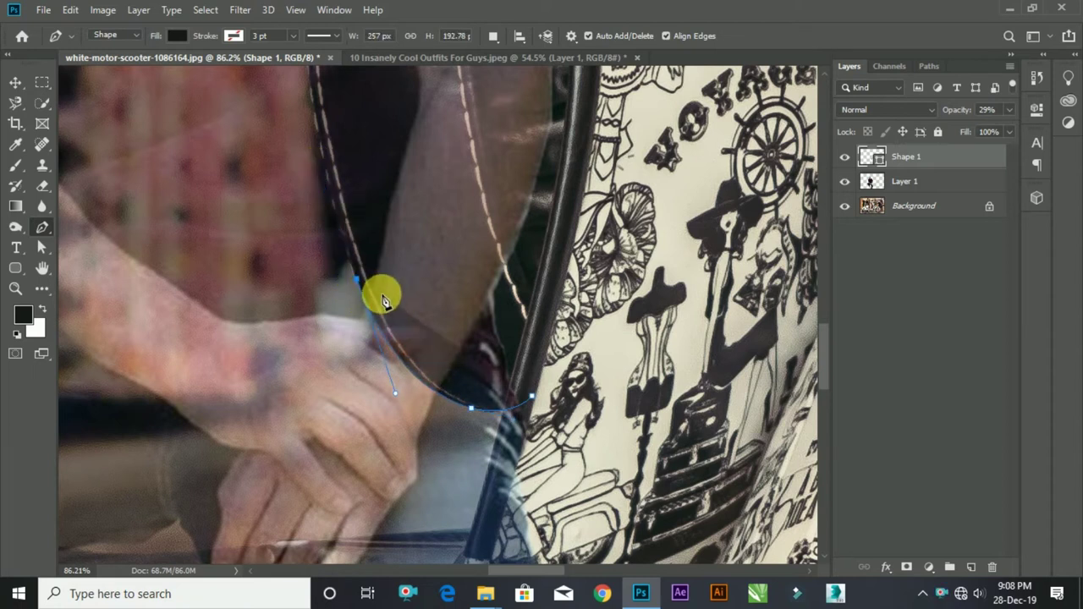
Step: Extend and curve the shape's anchors up the shield's edge toward its top
{"action": "scroll", "coordinate": [360, 237], "scroll_direction": "up", "scroll_amount": 2}
{"action": "left_click_drag", "start_coordinate": [335, 142], "coordinate": [340, 79]}
{"action": "scroll", "coordinate": [404, 319], "scroll_direction": "down", "scroll_amount": 2}
{"action": "scroll", "coordinate": [406, 316], "scroll_direction": "down", "scroll_amount": 2}
{"action": "scroll", "coordinate": [414, 208], "scroll_direction": "down", "scroll_amount": 1}
{"action": "scroll", "coordinate": [417, 138], "scroll_direction": "up", "scroll_amount": 2}
{"action": "scroll", "coordinate": [415, 144], "scroll_direction": "up", "scroll_amount": 2}
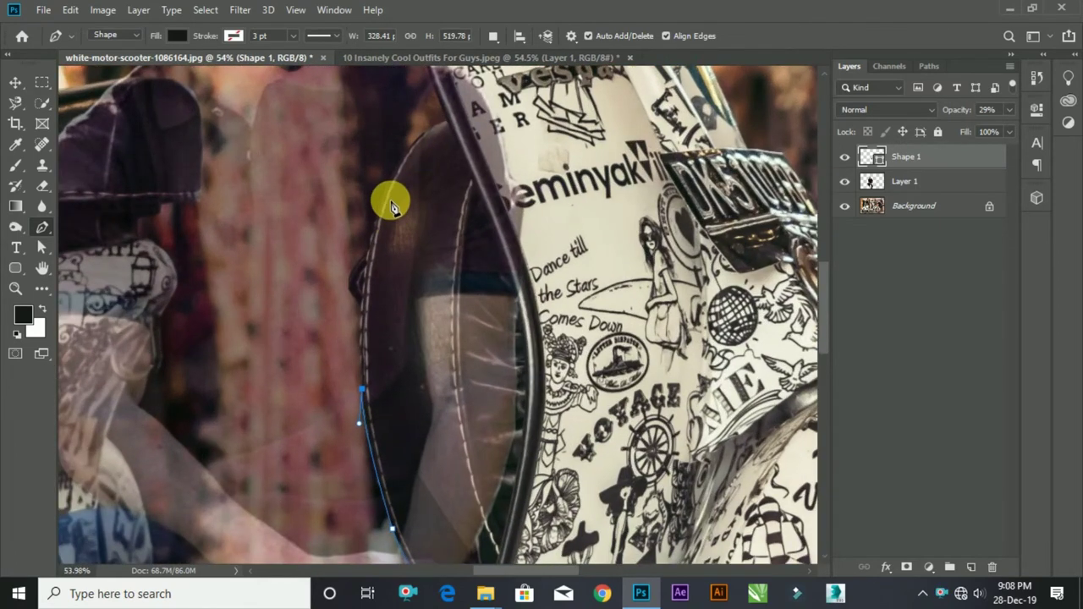
{"action": "left_click_drag", "start_coordinate": [394, 180], "coordinate": [419, 143]}
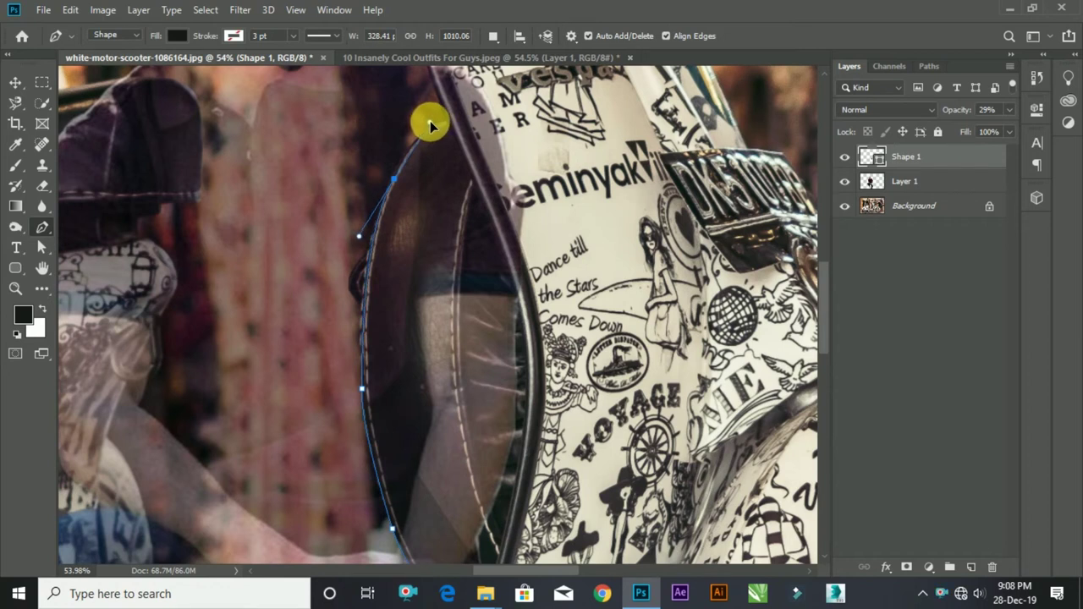
{"action": "left_click_drag", "start_coordinate": [432, 125], "coordinate": [431, 123]}
{"action": "left_click_drag", "start_coordinate": [396, 179], "coordinate": [446, 148]}
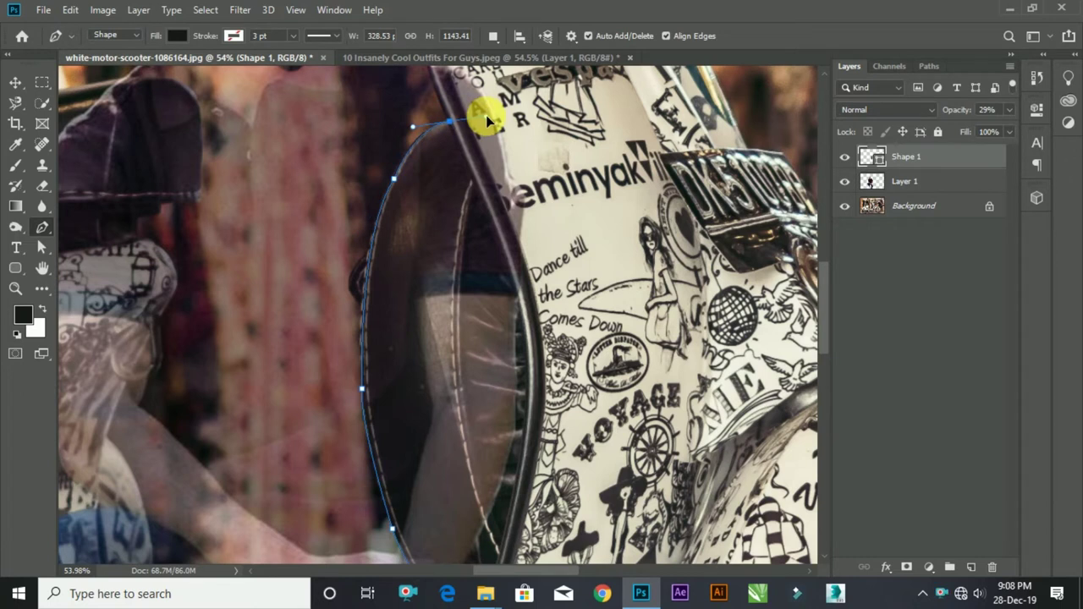
{"action": "left_click_drag", "start_coordinate": [485, 115], "coordinate": [458, 129]}
Step: Pull the top point onto the edge and add curved anchors down the shield's inner edge
{"action": "scroll", "coordinate": [452, 242], "scroll_direction": "down", "scroll_amount": 2}
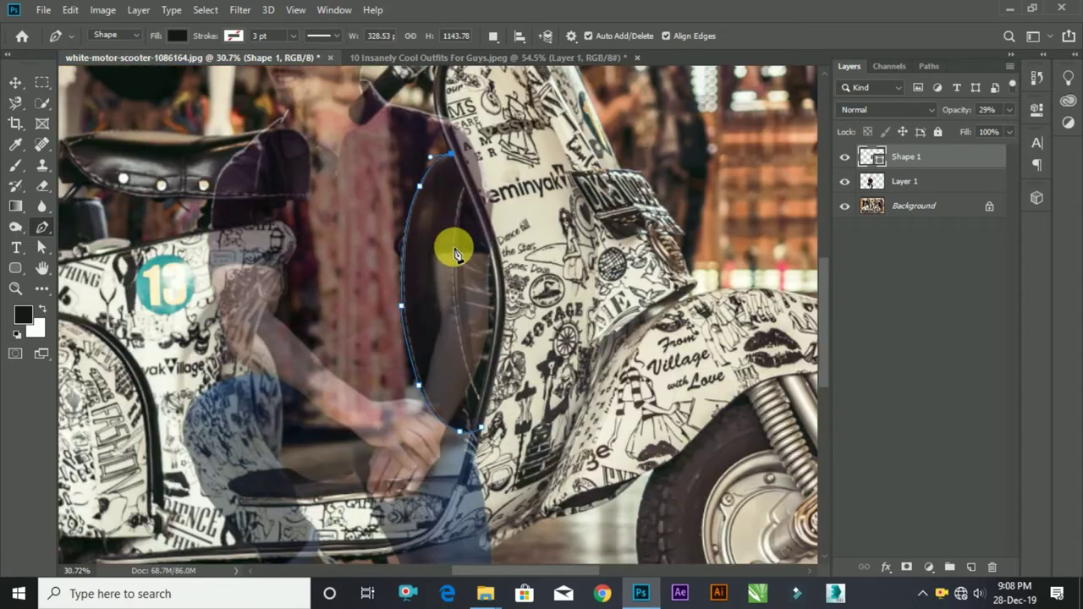
{"action": "scroll", "coordinate": [452, 90], "scroll_direction": "up", "scroll_amount": 2}
{"action": "scroll", "coordinate": [459, 150], "scroll_direction": "up", "scroll_amount": 1}
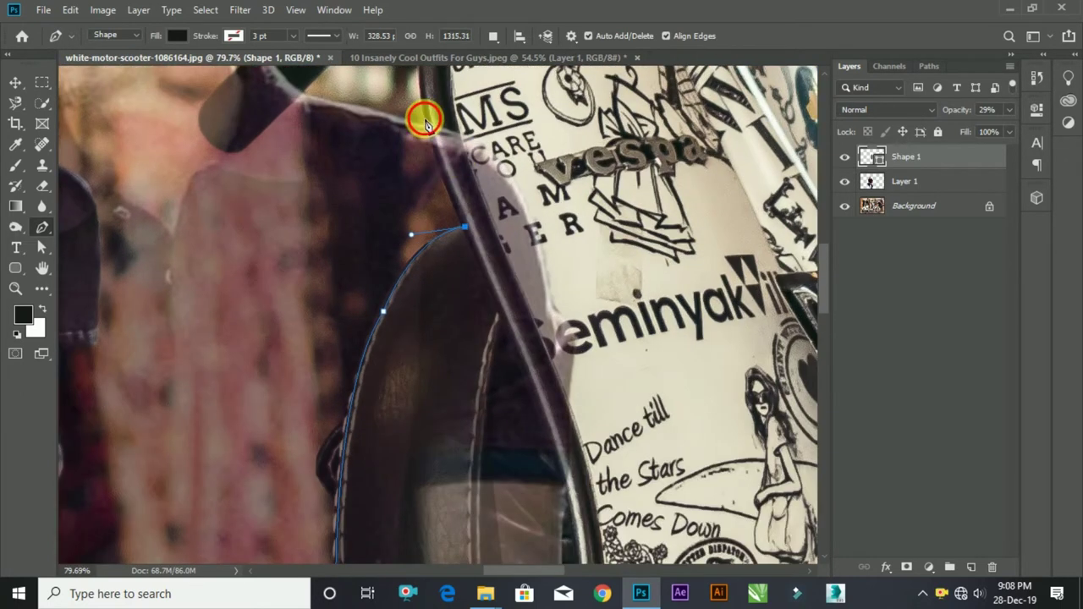
{"action": "left_click_drag", "start_coordinate": [416, 83], "coordinate": [427, 127]}
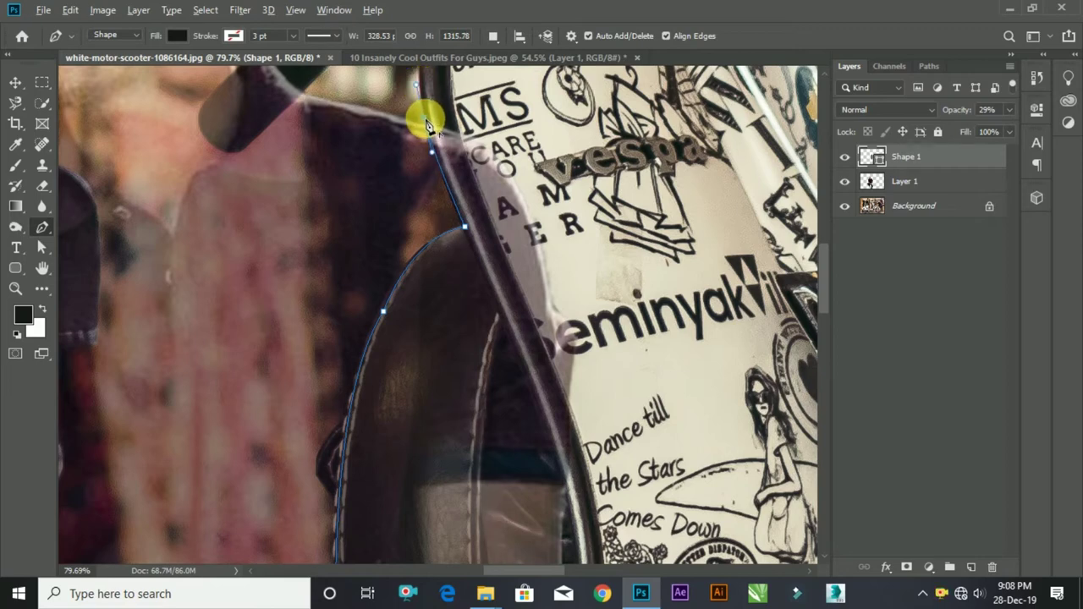
{"action": "scroll", "coordinate": [440, 152], "scroll_direction": "down", "scroll_amount": 1}
{"action": "scroll", "coordinate": [469, 171], "scroll_direction": "down", "scroll_amount": 1}
{"action": "scroll", "coordinate": [491, 171], "scroll_direction": "down", "scroll_amount": 1}
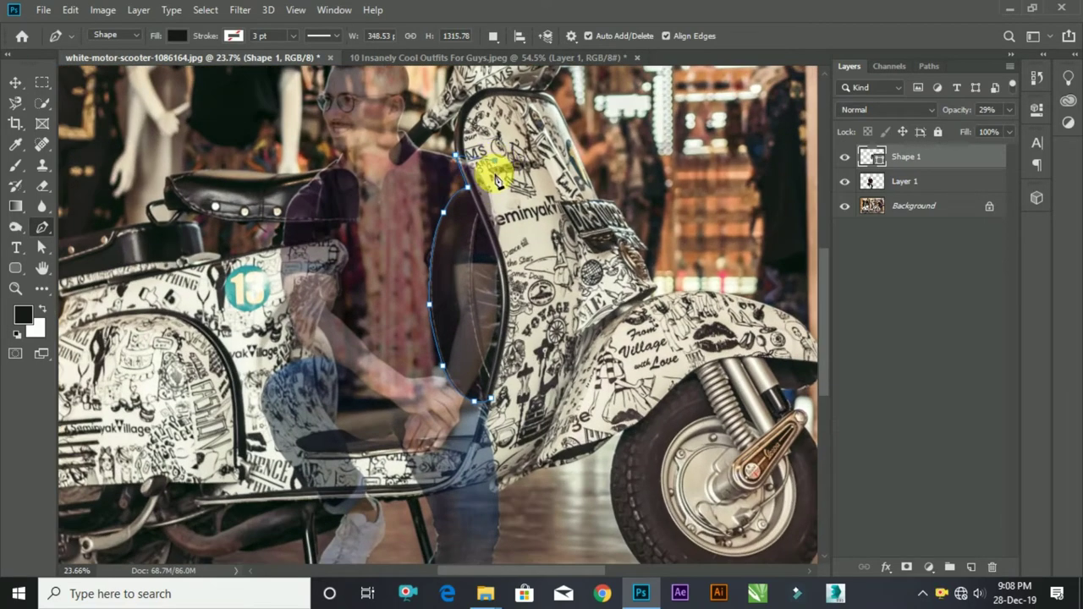
{"action": "left_click_drag", "start_coordinate": [504, 204], "coordinate": [512, 252]}
{"action": "left_click_drag", "start_coordinate": [510, 329], "coordinate": [499, 398]}
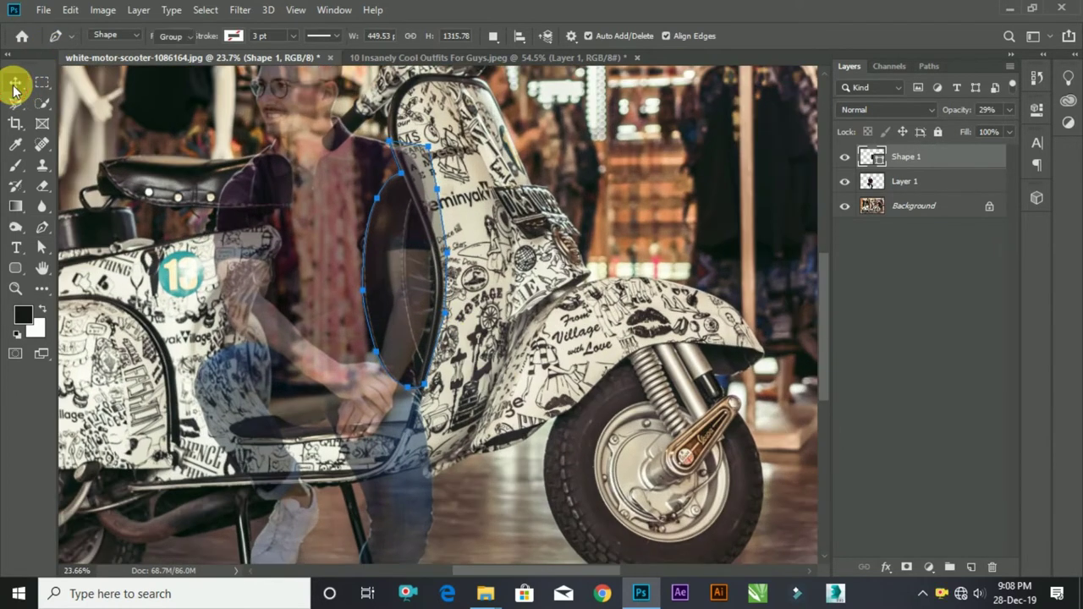
Step: Set both the Shape 1 shield layer and the man's Layer 1 to 100% opacity
{"action": "left_click", "coordinate": [16, 82]}
{"action": "scroll", "coordinate": [464, 315], "scroll_direction": "down", "scroll_amount": 2}
{"action": "scroll", "coordinate": [474, 331], "scroll_direction": "down", "scroll_amount": 3}
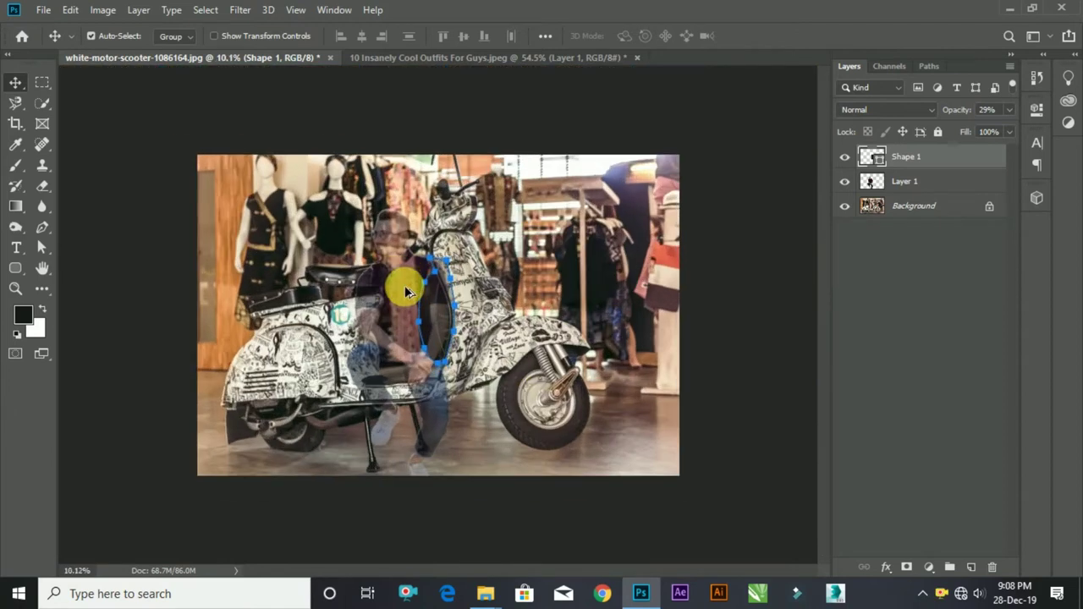
{"action": "scroll", "coordinate": [406, 285], "scroll_direction": "up", "scroll_amount": 3}
{"action": "left_click_drag", "start_coordinate": [959, 110], "coordinate": [1016, 112]}
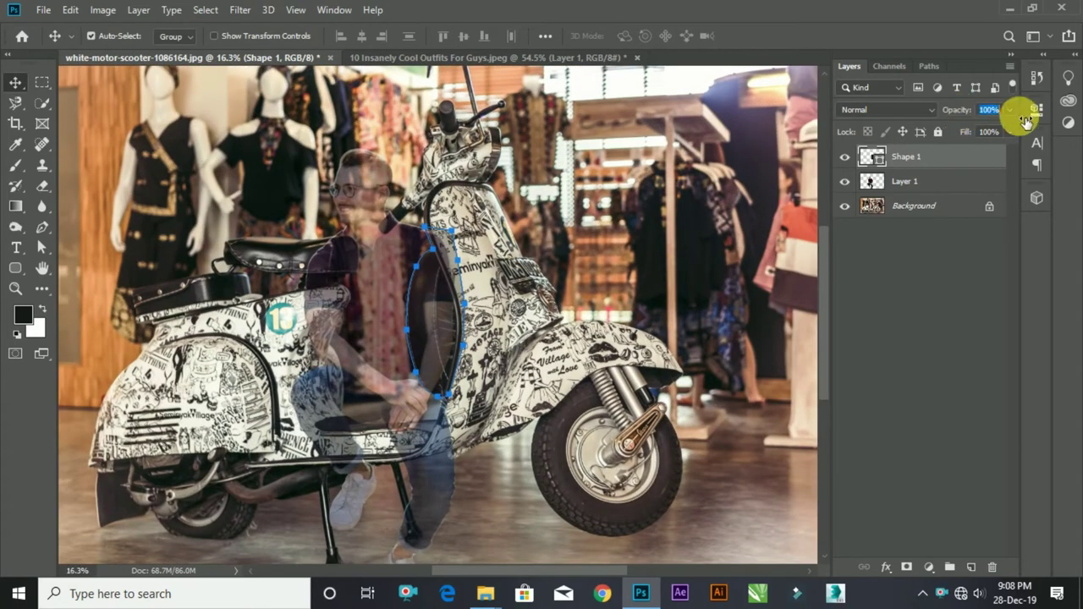
{"action": "scroll", "coordinate": [554, 341], "scroll_direction": "down", "scroll_amount": 2}
{"action": "scroll", "coordinate": [551, 341], "scroll_direction": "up", "scroll_amount": 2}
{"action": "scroll", "coordinate": [435, 242], "scroll_direction": "up", "scroll_amount": 2}
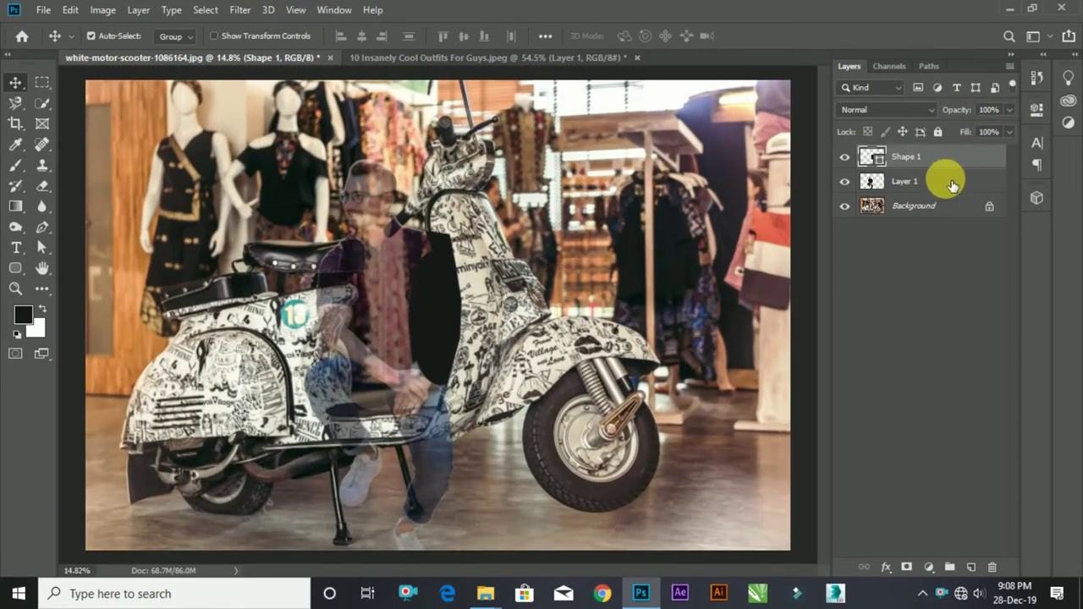
{"action": "left_click", "coordinate": [952, 183]}
{"action": "left_click", "coordinate": [1009, 109]}
{"action": "left_click_drag", "start_coordinate": [969, 128], "coordinate": [1027, 128]}
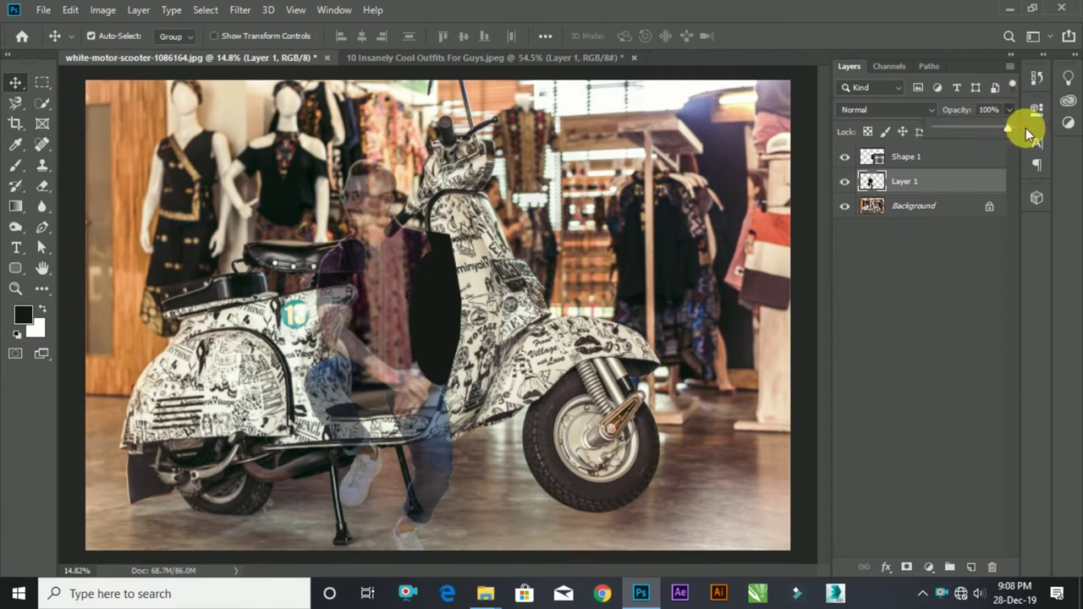
Step: Merge the solid Shape 1 shield down into the man's layer
{"action": "left_click", "coordinate": [872, 157], "text": "ctrl"}
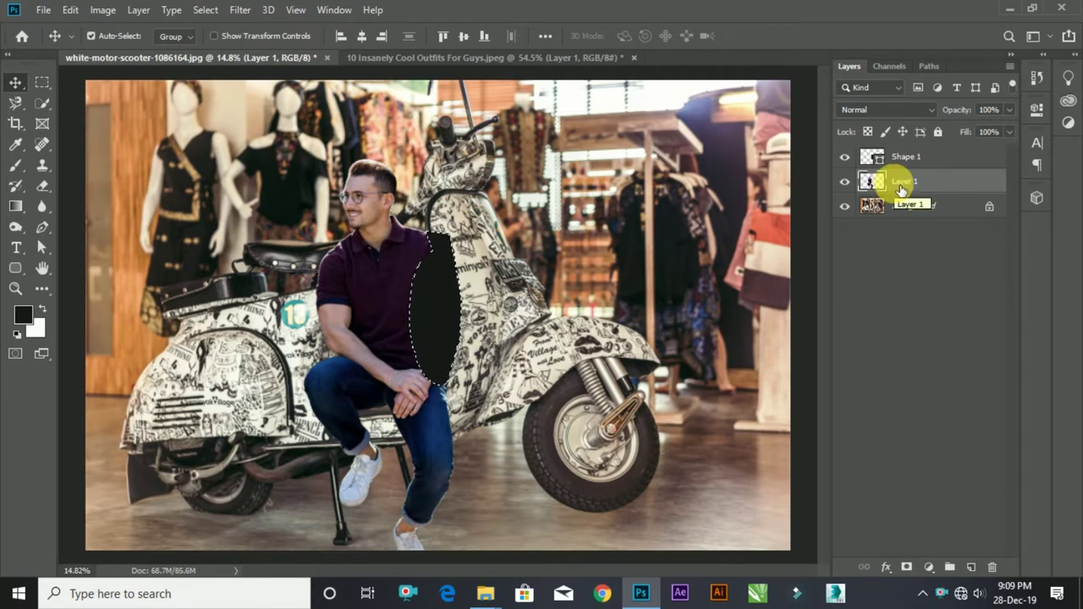
{"action": "key", "text": "ctrl+d"}
{"action": "left_click", "coordinate": [897, 159]}
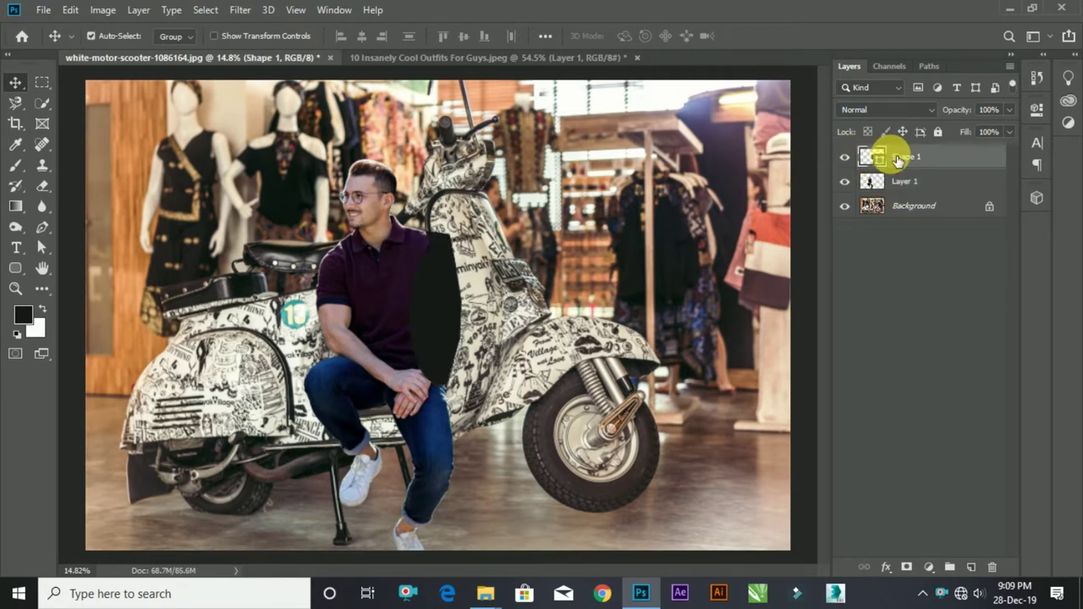
{"action": "key", "text": "ctrl+e"}
{"action": "scroll", "coordinate": [451, 318], "scroll_direction": "down", "scroll_amount": 3}
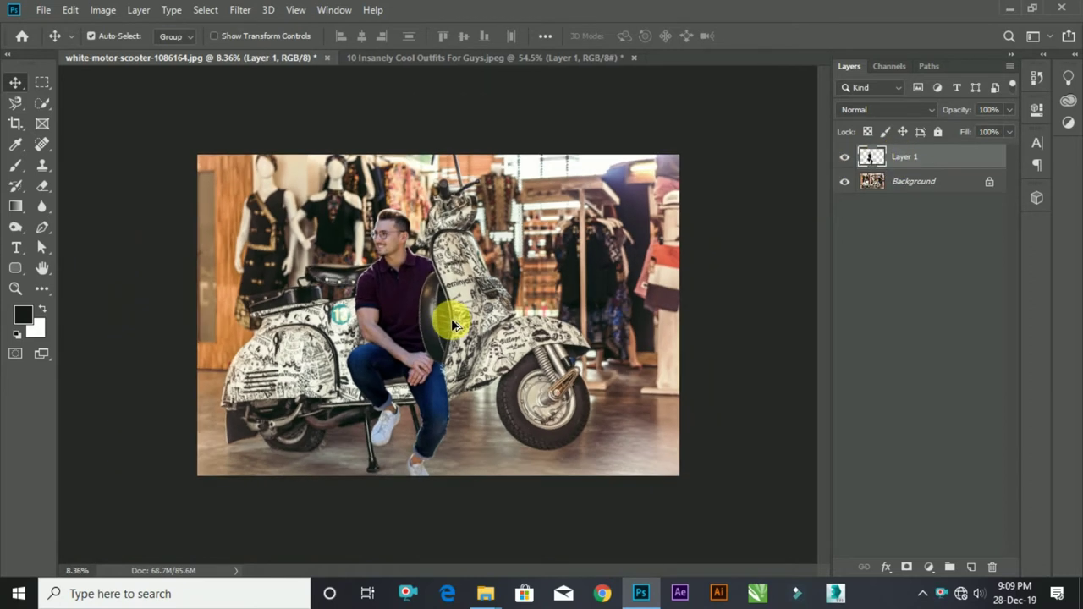
{"action": "scroll", "coordinate": [375, 416], "scroll_direction": "up", "scroll_amount": 2}
{"action": "scroll", "coordinate": [249, 431], "scroll_direction": "up", "scroll_amount": 1}
{"action": "scroll", "coordinate": [249, 431], "scroll_direction": "down", "scroll_amount": 2}
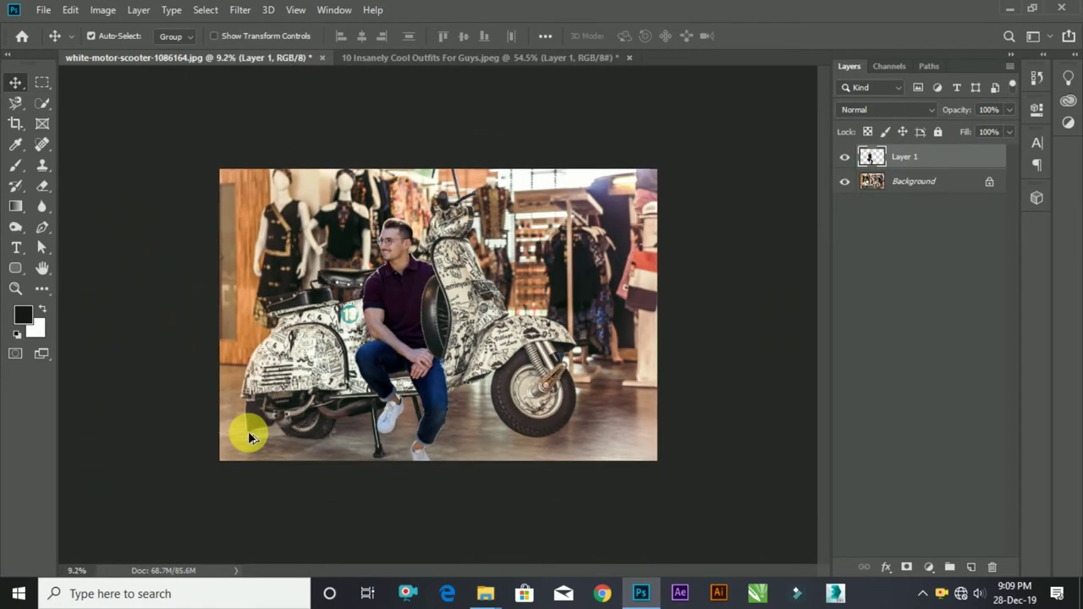
{"action": "scroll", "coordinate": [248, 438], "scroll_direction": "up", "scroll_amount": 1}
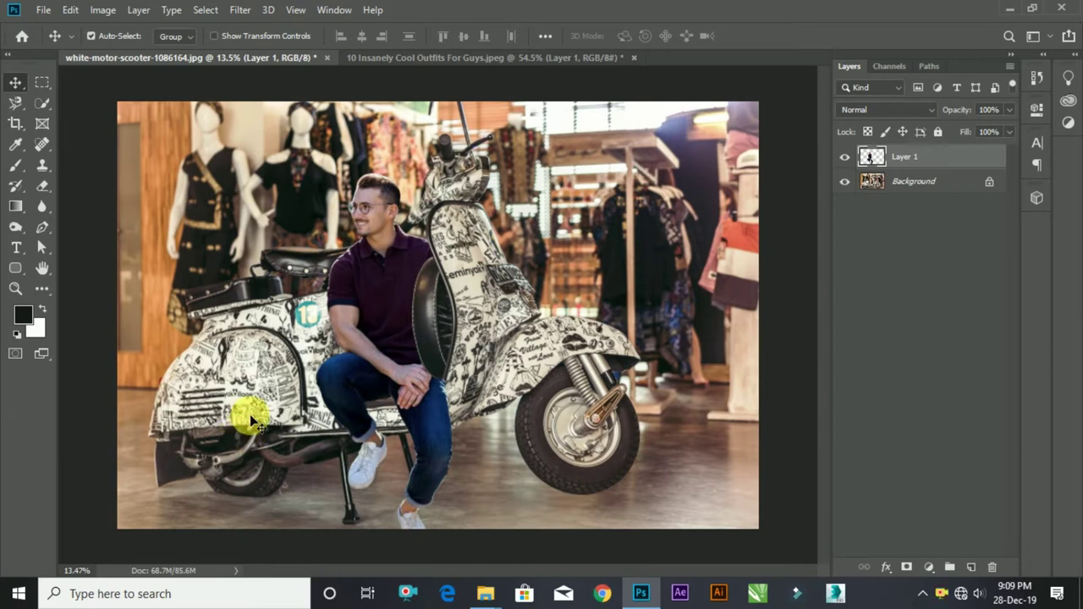
{"action": "scroll", "coordinate": [368, 343], "scroll_direction": "down", "scroll_amount": 1}
{"action": "scroll", "coordinate": [358, 371], "scroll_direction": "up", "scroll_amount": 2}
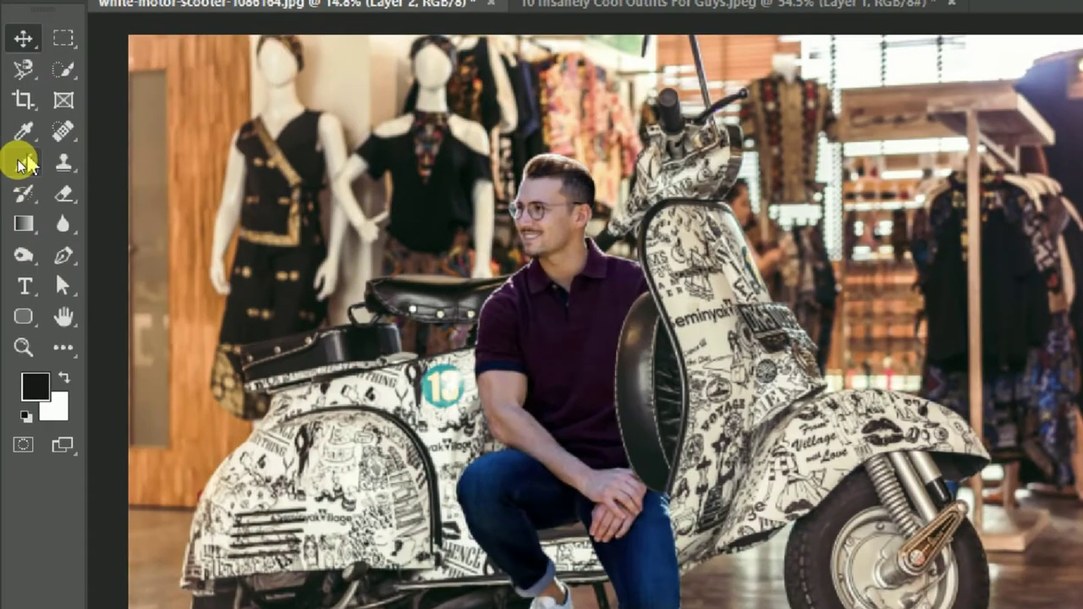
Step: Choose the Soft Round brush preset and shrink the brush size
{"action": "left_click", "coordinate": [14, 164]}
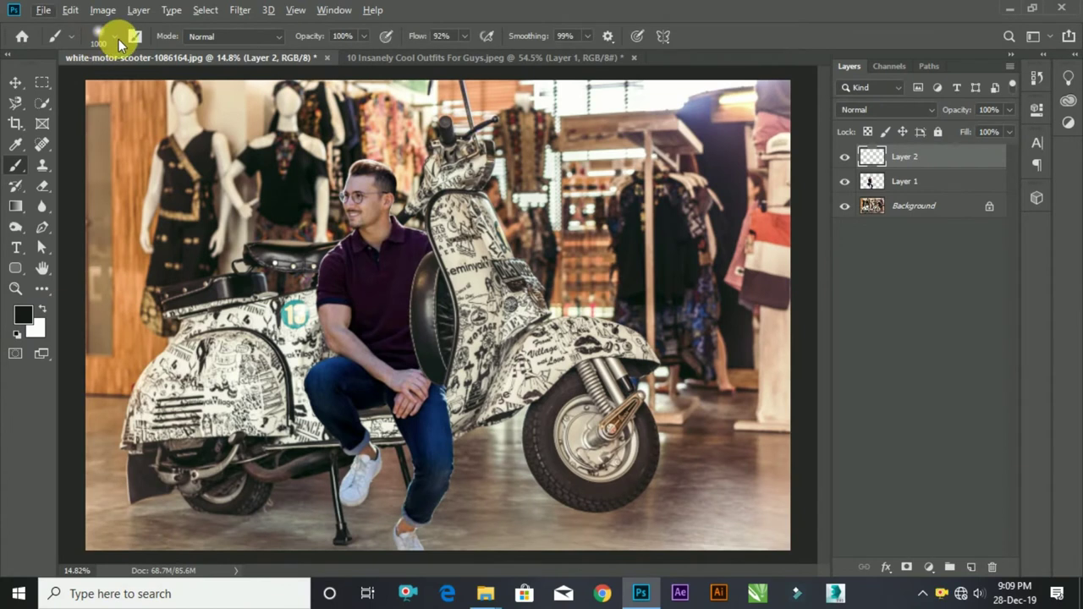
{"action": "left_click", "coordinate": [119, 39]}
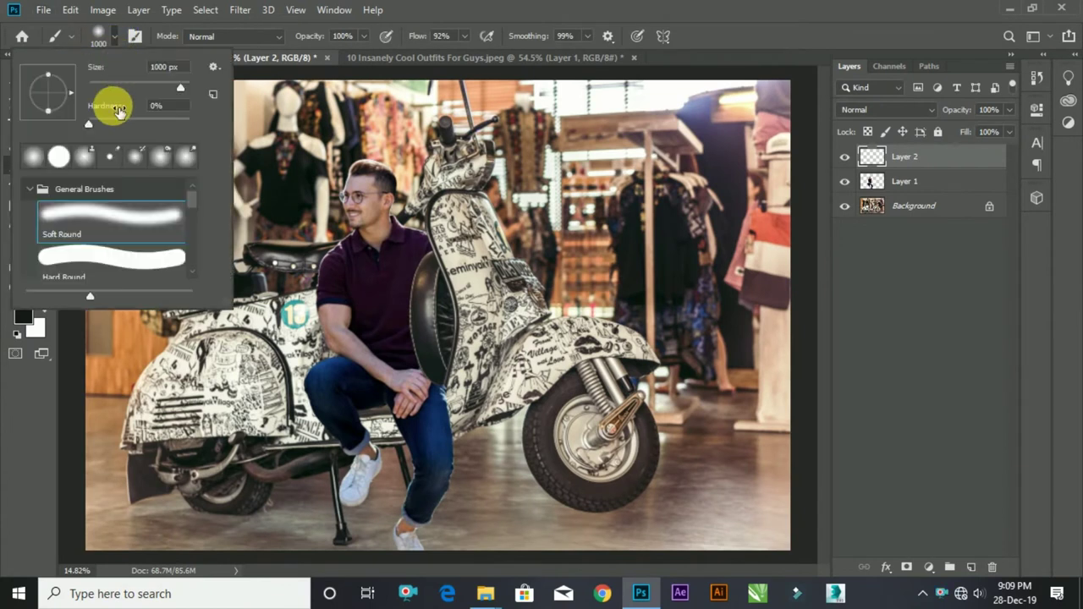
{"action": "left_click_drag", "start_coordinate": [174, 87], "coordinate": [181, 86]}
{"action": "double_click", "coordinate": [138, 225]}
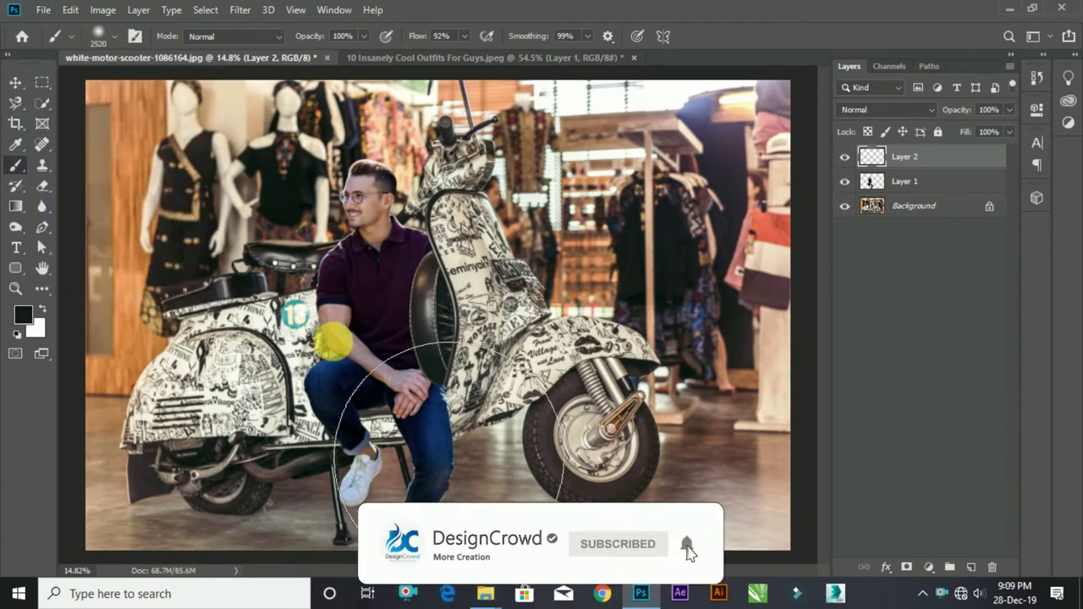
{"action": "key", "text": "bracketleft"}
{"action": "key", "text": "bracketleft"}
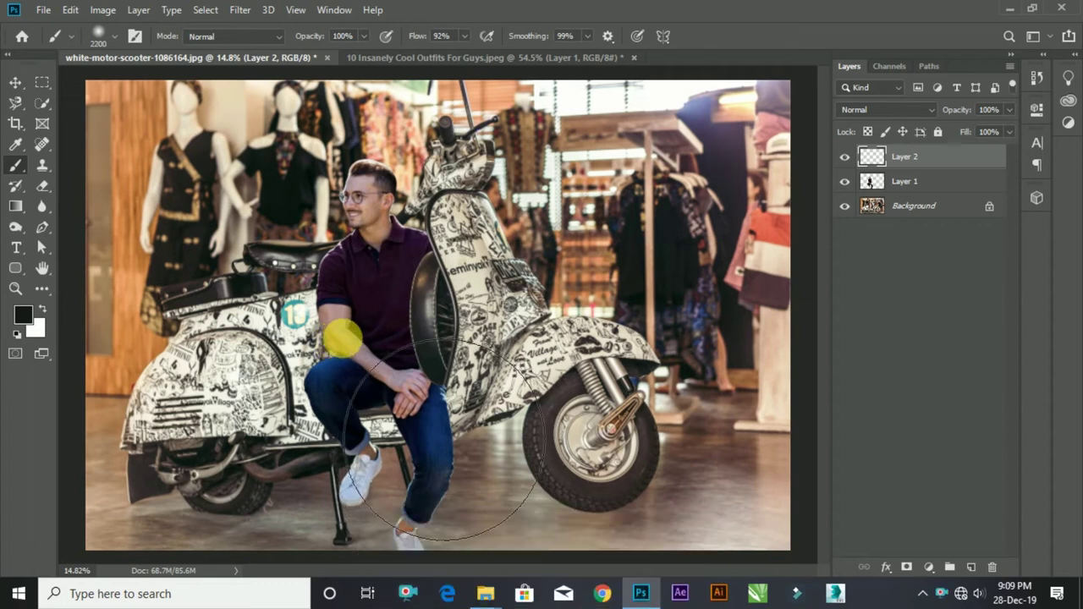
{"action": "key", "text": "bracketleft"}
{"action": "key", "text": "bracketleft"}
{"action": "key", "text": "bracketleft"}
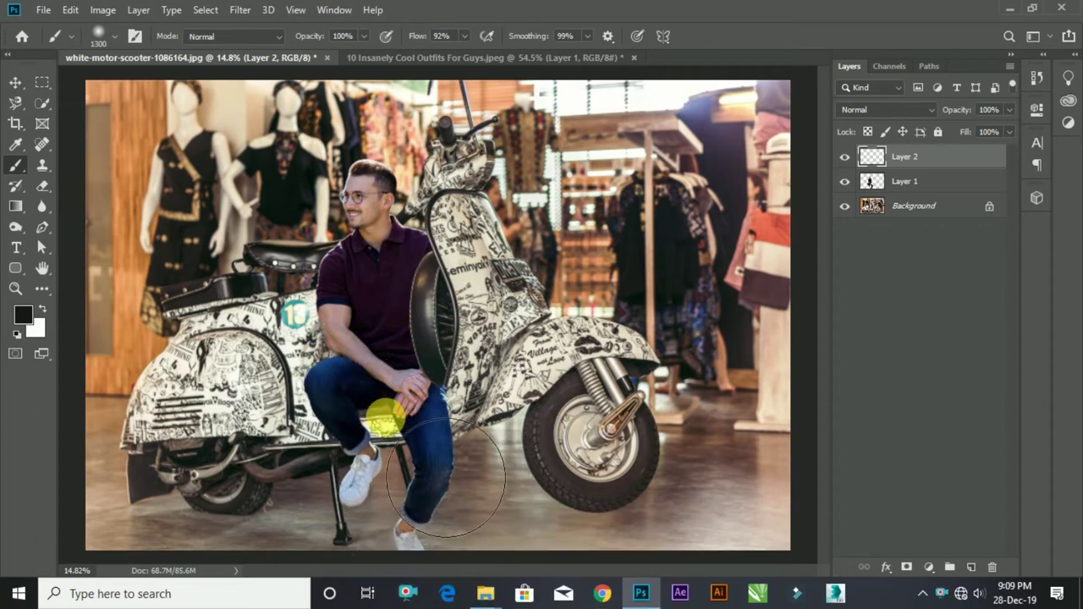
Step: Move Layer 2 below Layer 1 and squash the painted shadow flat under the man's feet
{"action": "left_click", "coordinate": [15, 82]}
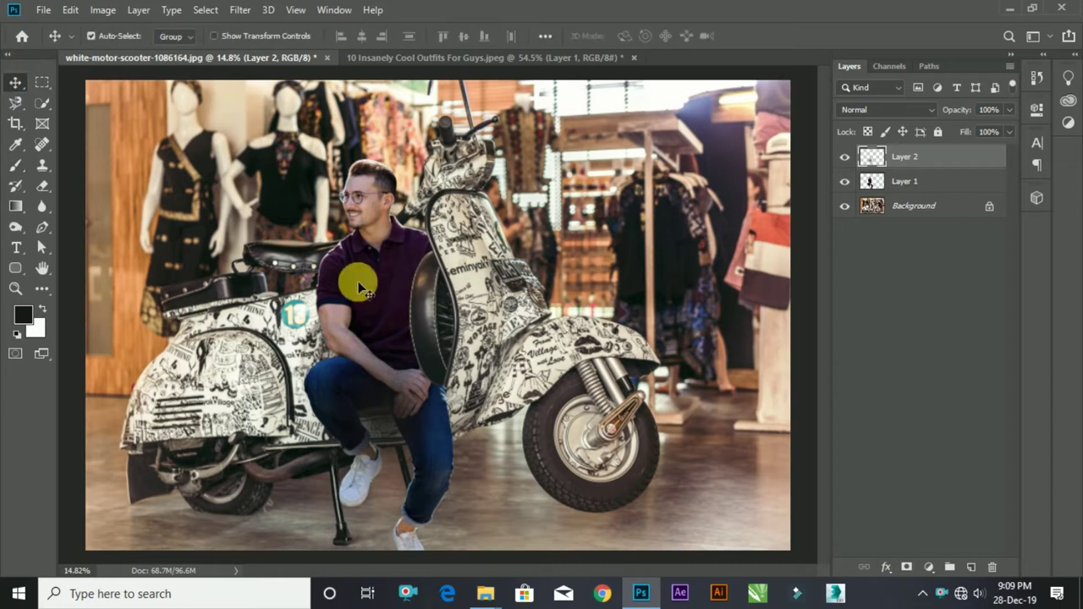
{"action": "left_click_drag", "start_coordinate": [929, 167], "coordinate": [921, 191]}
{"action": "left_click_drag", "start_coordinate": [426, 424], "coordinate": [432, 420]}
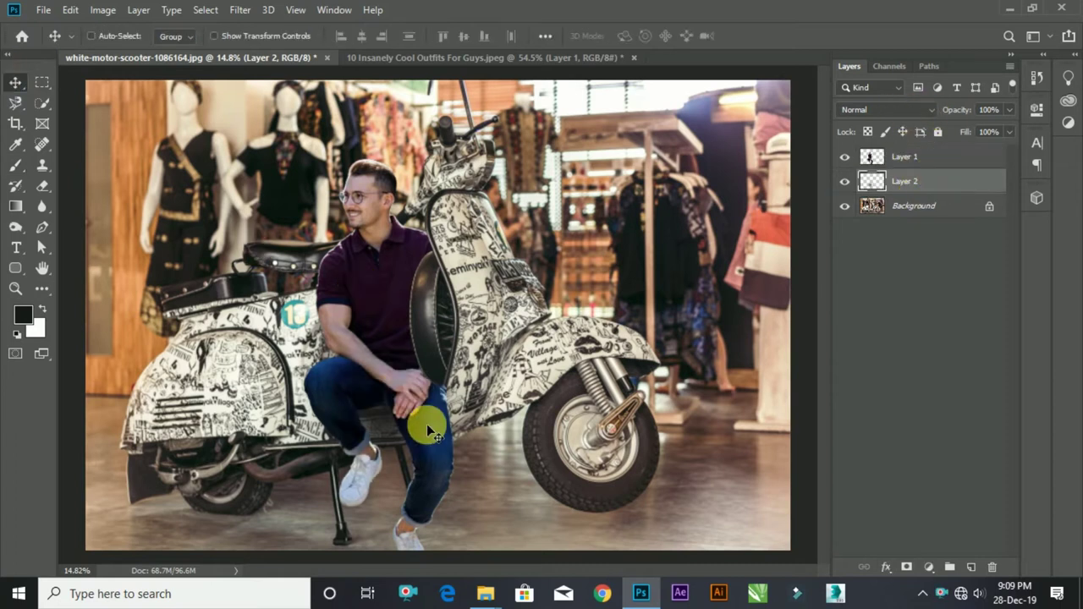
{"action": "key", "text": "ctrl+t"}
{"action": "left_click_drag", "start_coordinate": [386, 296], "coordinate": [389, 444]}
{"action": "left_click_drag", "start_coordinate": [387, 491], "coordinate": [370, 535]}
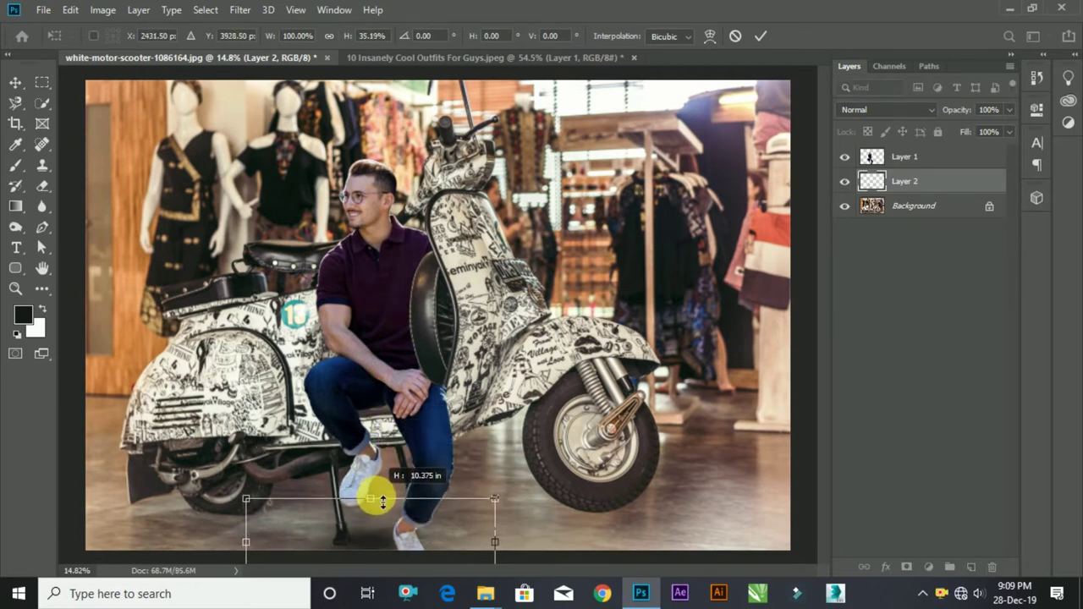
{"action": "key", "text": "ctrl+minus"}
{"action": "key", "text": "ctrl+minus"}
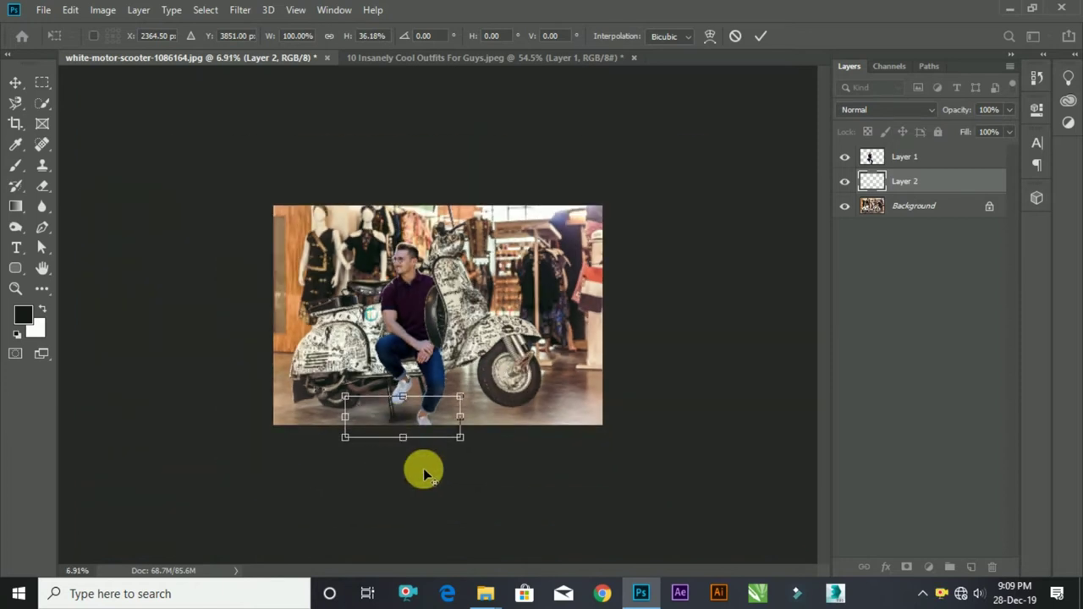
{"action": "key", "text": "Return"}
{"action": "key", "text": "ctrl+0"}
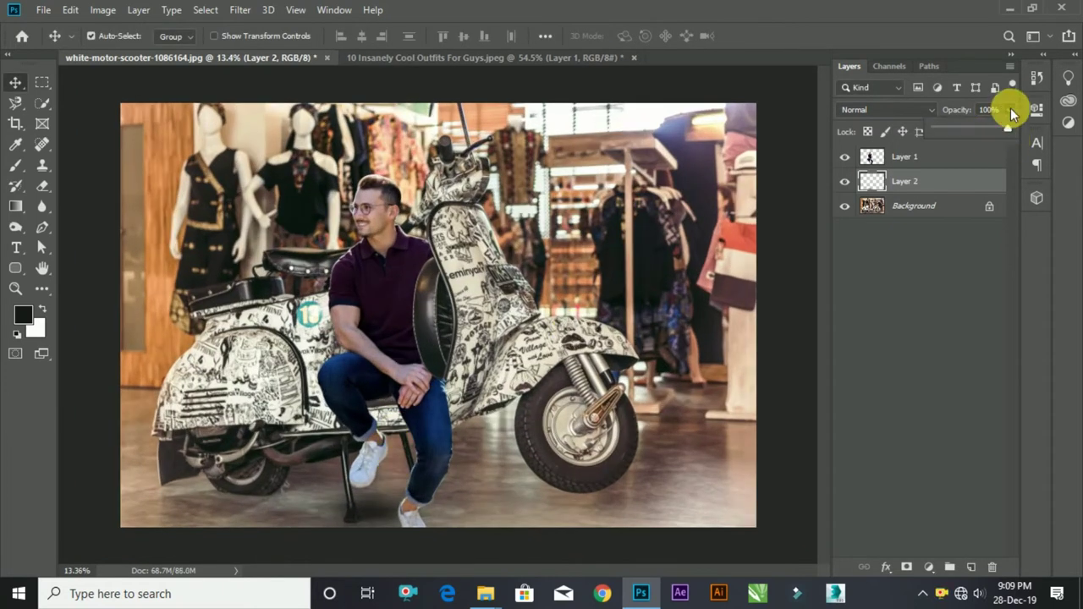
Step: Lower the shadow layer to 78% opacity and slightly adjust its width
{"action": "left_click", "coordinate": [975, 128]}
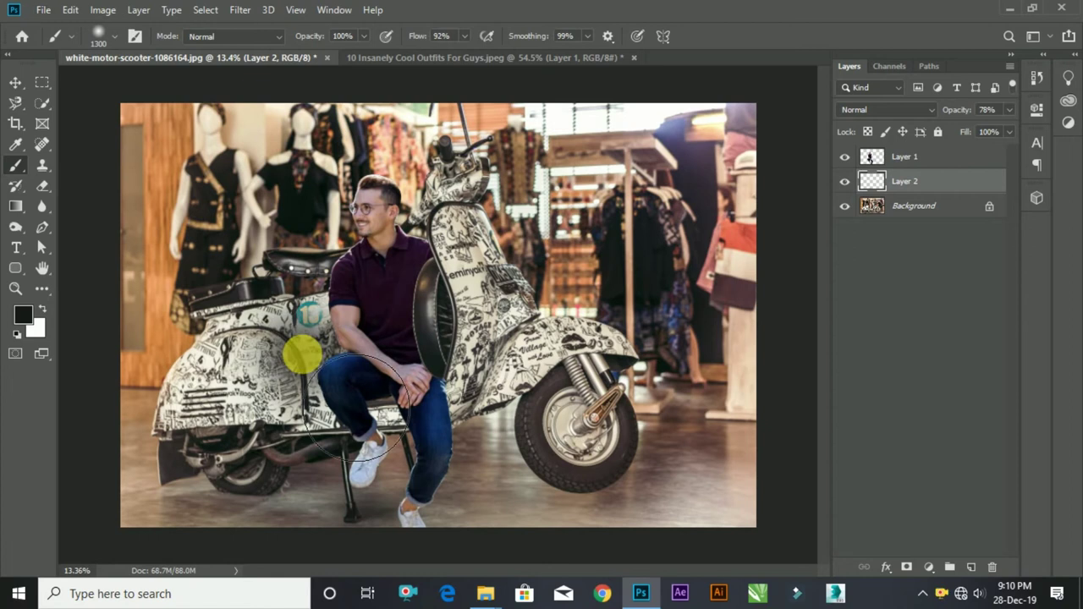
{"action": "left_click", "coordinate": [14, 87]}
{"action": "key", "text": "ctrl+t"}
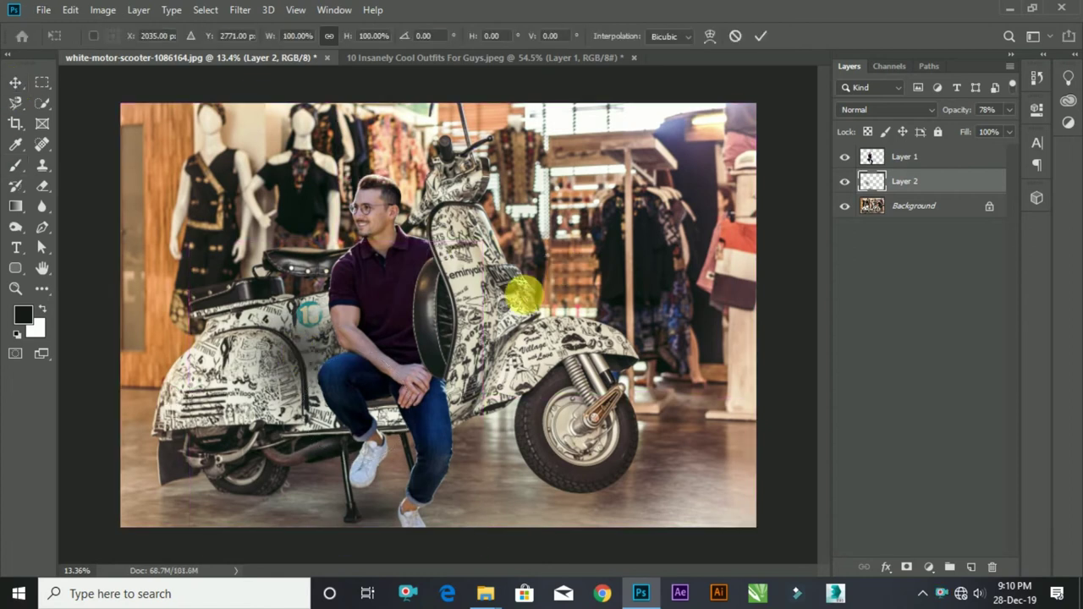
{"action": "left_click_drag", "start_coordinate": [490, 398], "coordinate": [482, 399]}
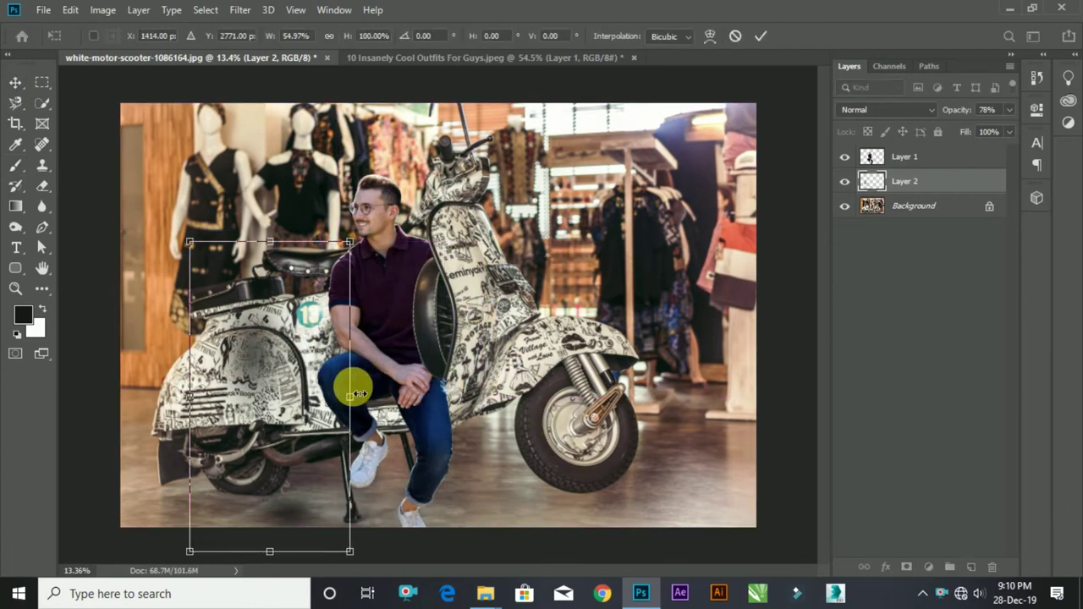
{"action": "key", "text": "Return"}
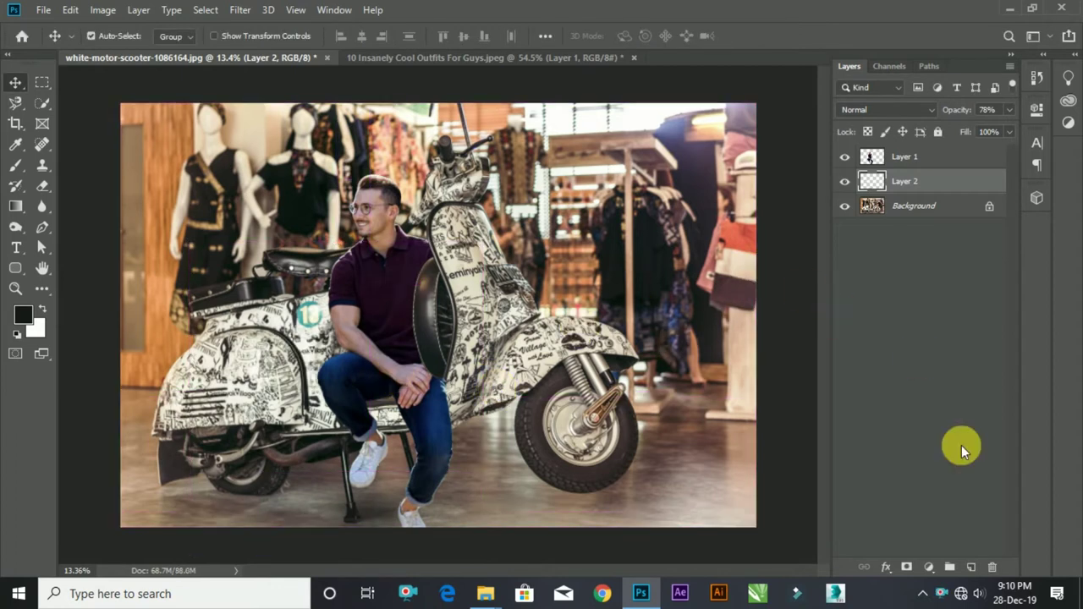
Step: Paint a dark shadow dab beside the man on a new layer at 100% brush flow
{"action": "left_click", "coordinate": [971, 568]}
{"action": "left_click", "coordinate": [15, 165]}
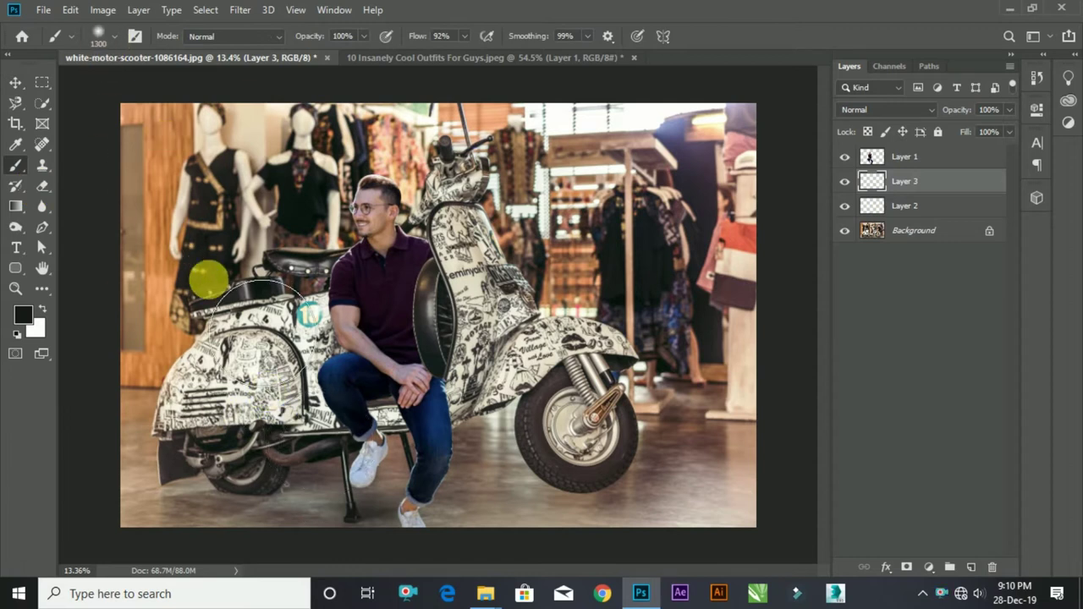
{"action": "key", "text": "bracketright"}
{"action": "left_click", "coordinate": [464, 35]}
{"action": "left_click_drag", "start_coordinate": [470, 55], "coordinate": [490, 56]}
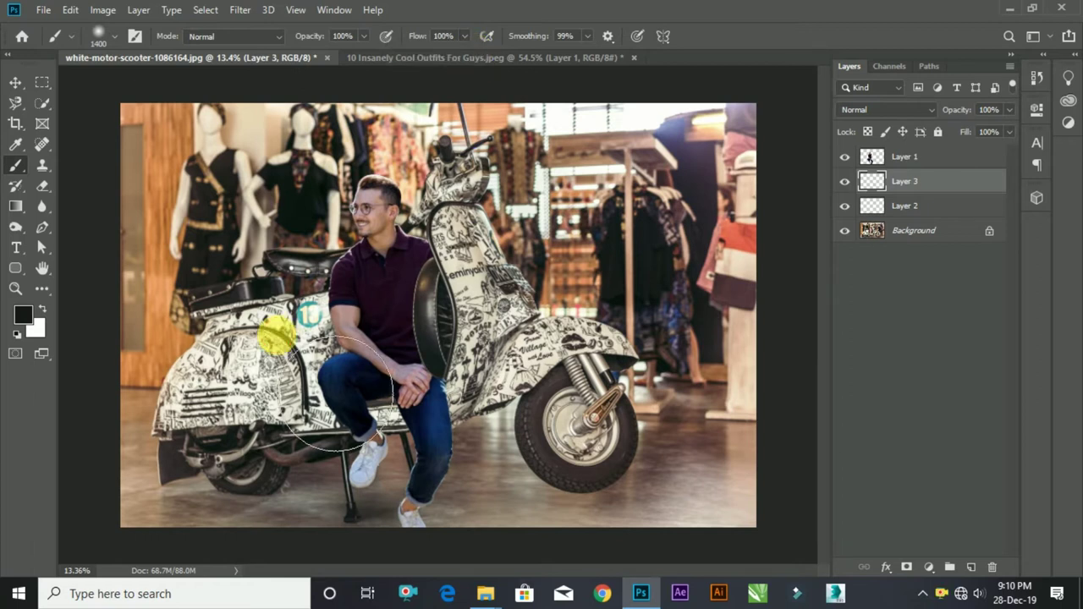
{"action": "left_click", "coordinate": [273, 330]}
Step: Narrow the new shadow and shift it right and down behind the man
{"action": "left_click", "coordinate": [14, 84]}
{"action": "key", "text": "ctrl+t"}
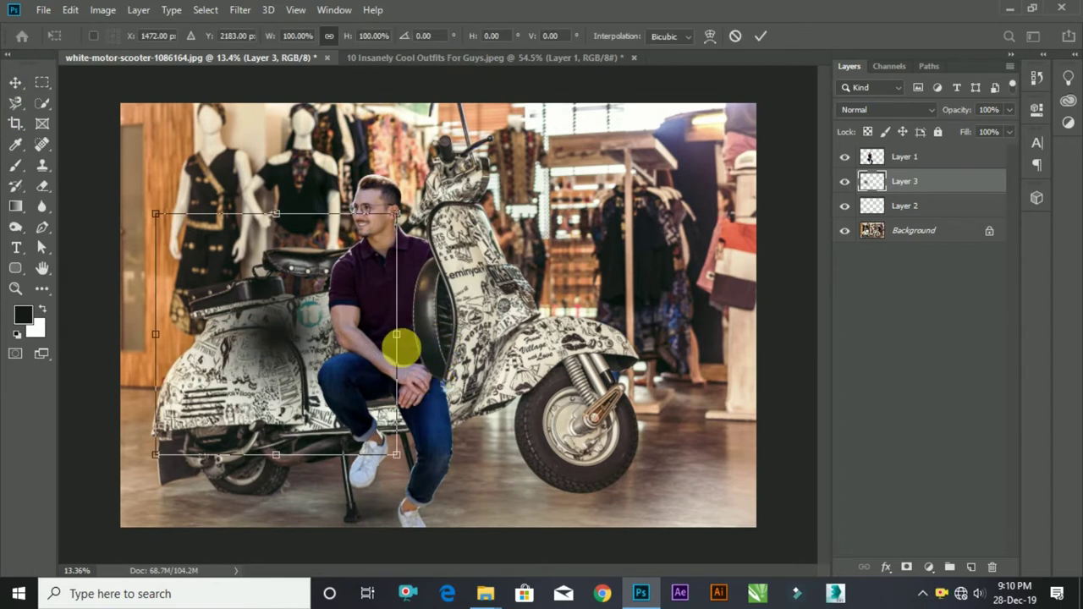
{"action": "left_click_drag", "start_coordinate": [396, 336], "coordinate": [316, 334]}
{"action": "mouse_move", "coordinate": [238, 332]}
{"action": "left_mouse_down"}
{"action": "mouse_move", "coordinate": [342, 349]}
{"action": "mouse_move", "coordinate": [349, 362]}
{"action": "left_mouse_up"}
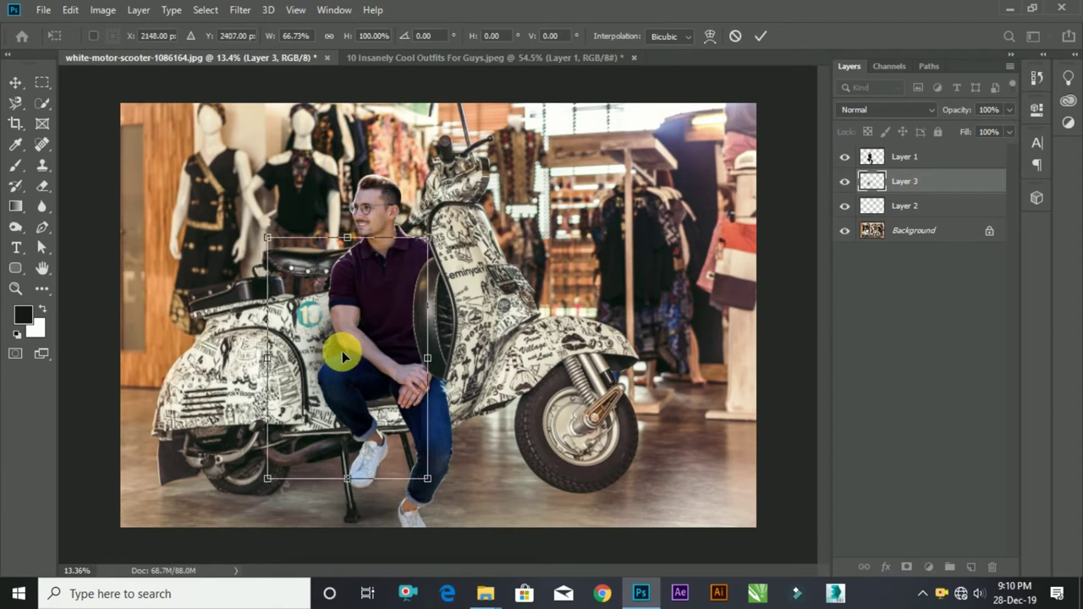
{"action": "scroll", "coordinate": [337, 351], "scroll_direction": "up", "scroll_amount": 2}
{"action": "scroll", "coordinate": [423, 360], "scroll_direction": "down", "scroll_amount": 3}
{"action": "scroll", "coordinate": [592, 356], "scroll_direction": "down", "scroll_amount": 2}
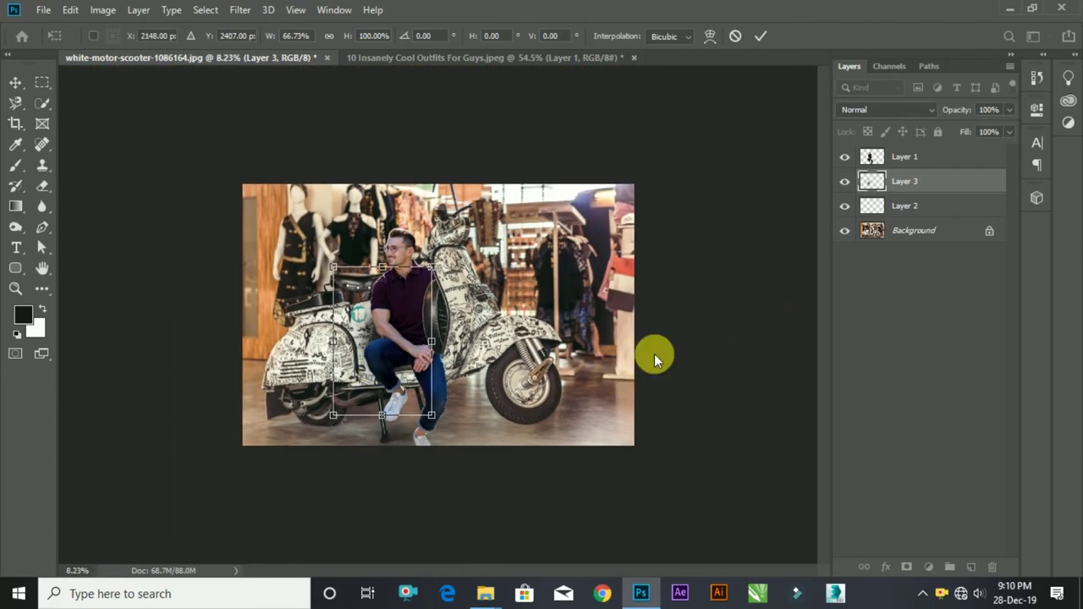
{"action": "key", "text": "Return"}
Step: Set Layer 3 to about 87% opacity and duplicate it as Layer 3 copy
{"action": "scroll", "coordinate": [344, 324], "scroll_direction": "up", "scroll_amount": 3}
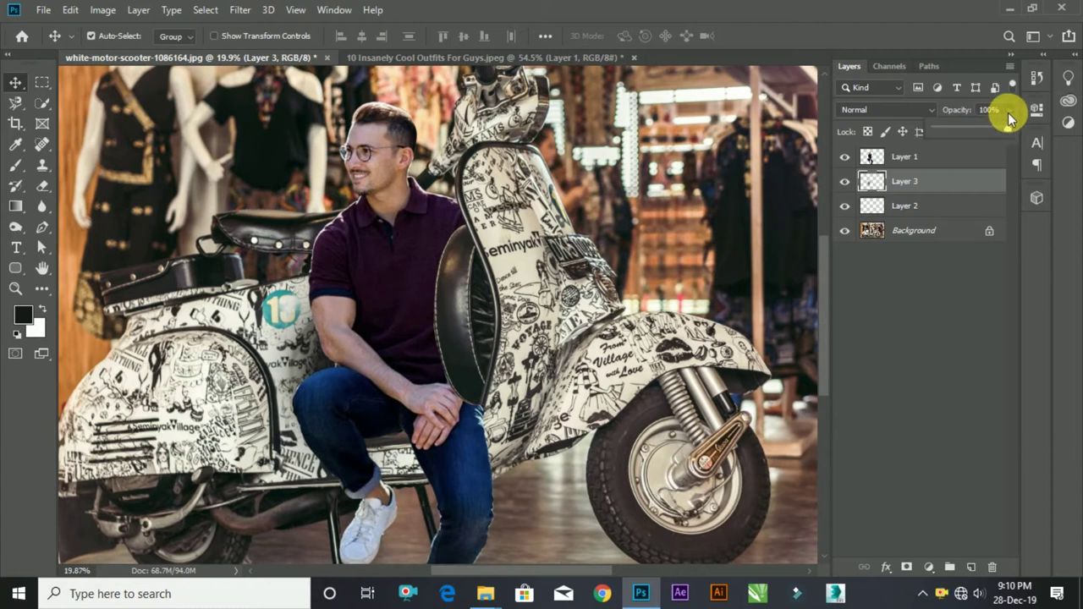
{"action": "left_click_drag", "start_coordinate": [994, 126], "coordinate": [998, 127]}
{"action": "scroll", "coordinate": [510, 339], "scroll_direction": "down", "scroll_amount": 1}
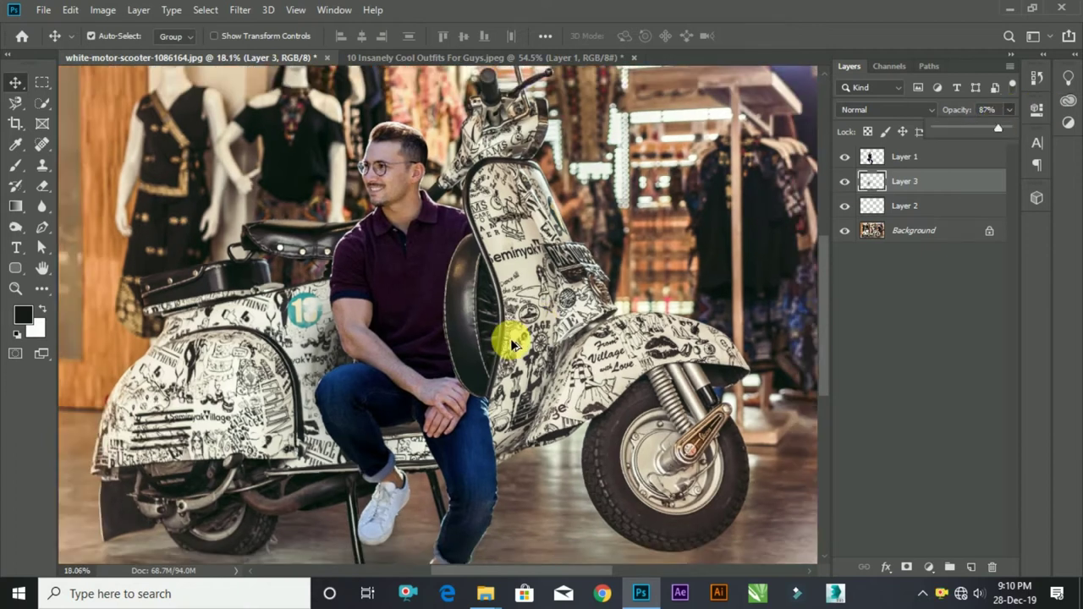
{"action": "scroll", "coordinate": [381, 355], "scroll_direction": "down", "scroll_amount": 1}
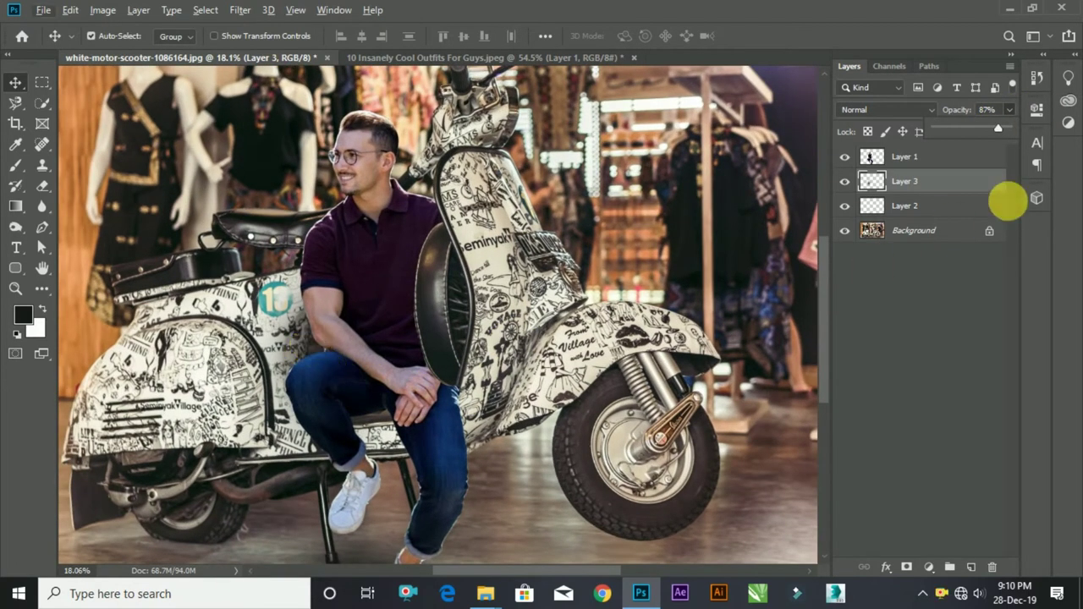
{"action": "key", "text": "ctrl+j"}
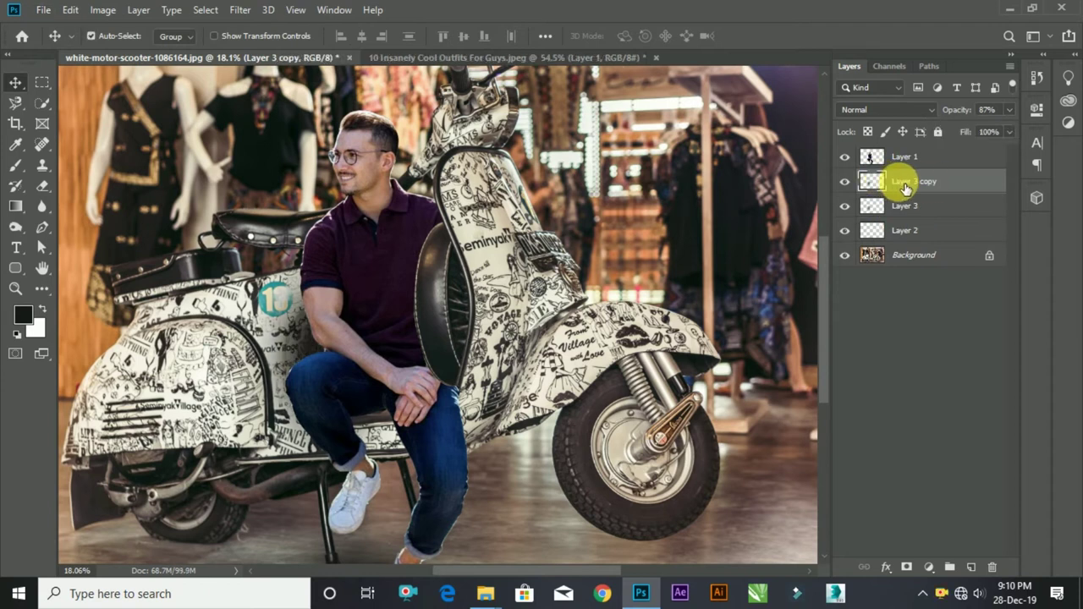
Step: Rotate Layer 3 copy about 90°, narrow it and squash it to roughly half height
{"action": "key", "text": "ctrl+t"}
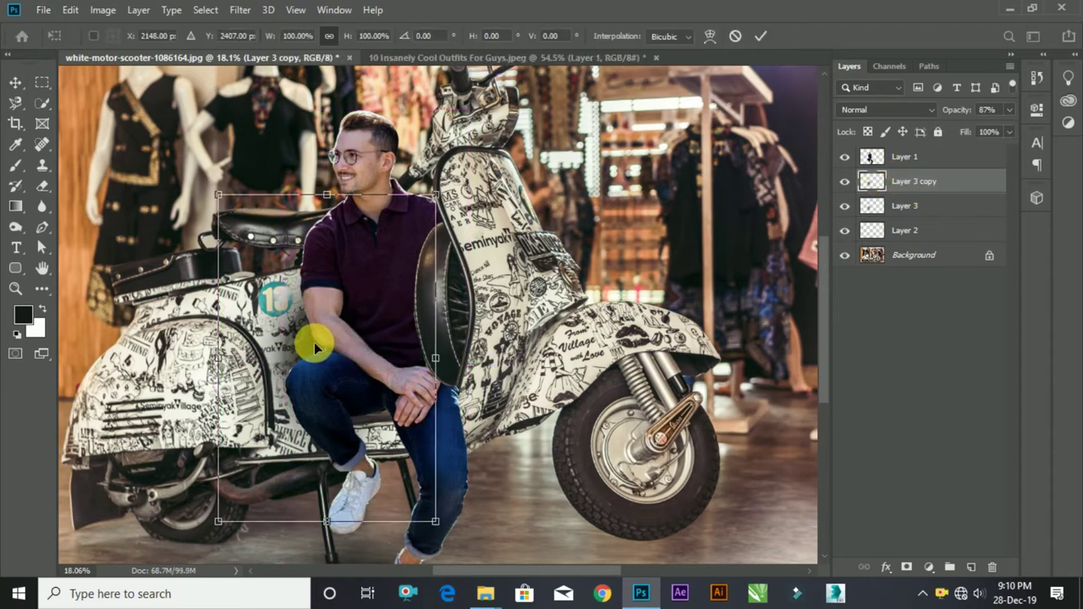
{"action": "left_click_drag", "start_coordinate": [314, 342], "coordinate": [366, 389]}
{"action": "mouse_move", "coordinate": [423, 211]}
{"action": "left_mouse_down"}
{"action": "mouse_move", "coordinate": [503, 220]}
{"action": "mouse_move", "coordinate": [604, 452]}
{"action": "left_mouse_up"}
{"action": "left_click_drag", "start_coordinate": [380, 287], "coordinate": [387, 438]}
{"action": "left_click_drag", "start_coordinate": [392, 480], "coordinate": [400, 418]}
{"action": "left_click_drag", "start_coordinate": [392, 455], "coordinate": [400, 415]}
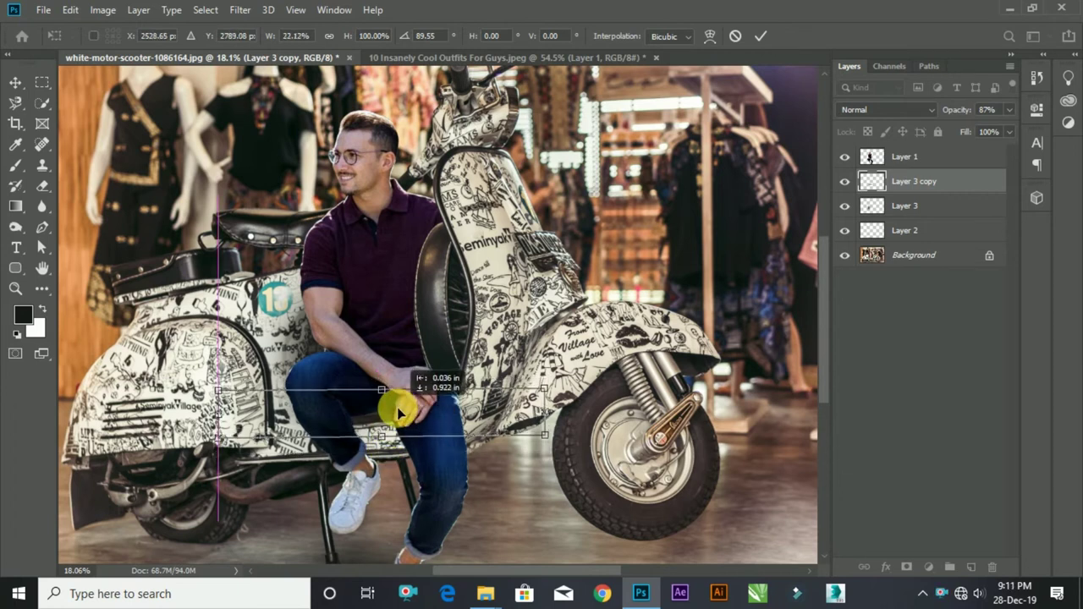
{"action": "left_click_drag", "start_coordinate": [550, 415], "coordinate": [407, 417]}
{"action": "scroll", "coordinate": [407, 416], "scroll_direction": "down", "scroll_amount": 3}
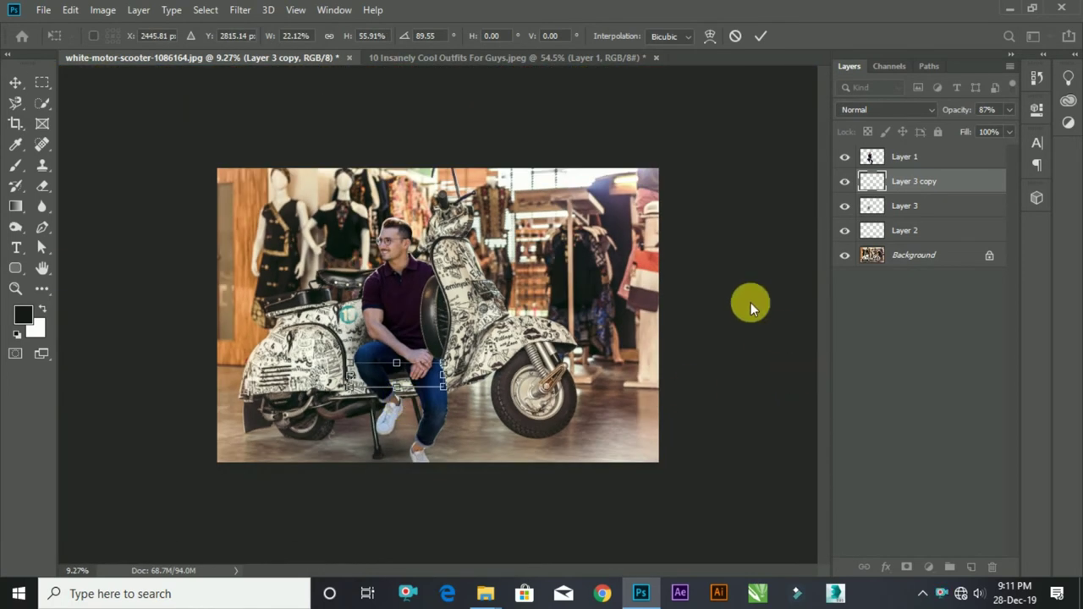
{"action": "key", "text": "Return"}
{"action": "key", "text": "ctrl+0"}
Step: Raise Layer 3 copy to 100% opacity and nudge the strip into place near the knees
{"action": "left_click", "coordinate": [1007, 111]}
{"action": "left_click_drag", "start_coordinate": [1007, 126], "coordinate": [1015, 127]}
{"action": "scroll", "coordinate": [363, 450], "scroll_direction": "up", "scroll_amount": 2}
{"action": "scroll", "coordinate": [394, 367], "scroll_direction": "up", "scroll_amount": 3}
{"action": "left_click_drag", "start_coordinate": [395, 367], "coordinate": [401, 366]}
{"action": "scroll", "coordinate": [401, 367], "scroll_direction": "down", "scroll_amount": 5}
{"action": "scroll", "coordinate": [542, 440], "scroll_direction": "down", "scroll_amount": 2}
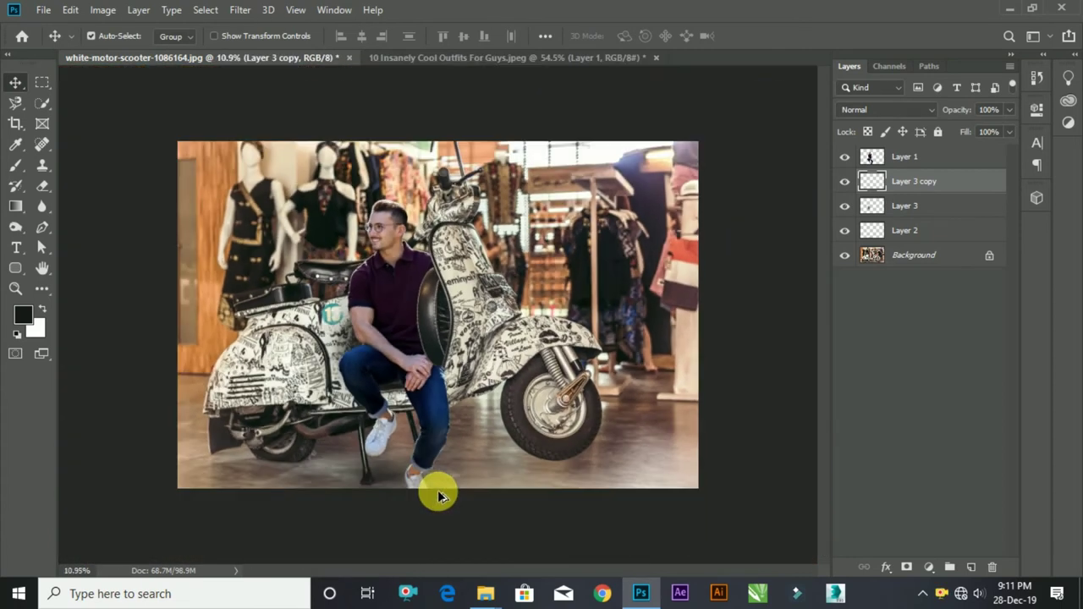
{"action": "scroll", "coordinate": [435, 491], "scroll_direction": "up", "scroll_amount": 1}
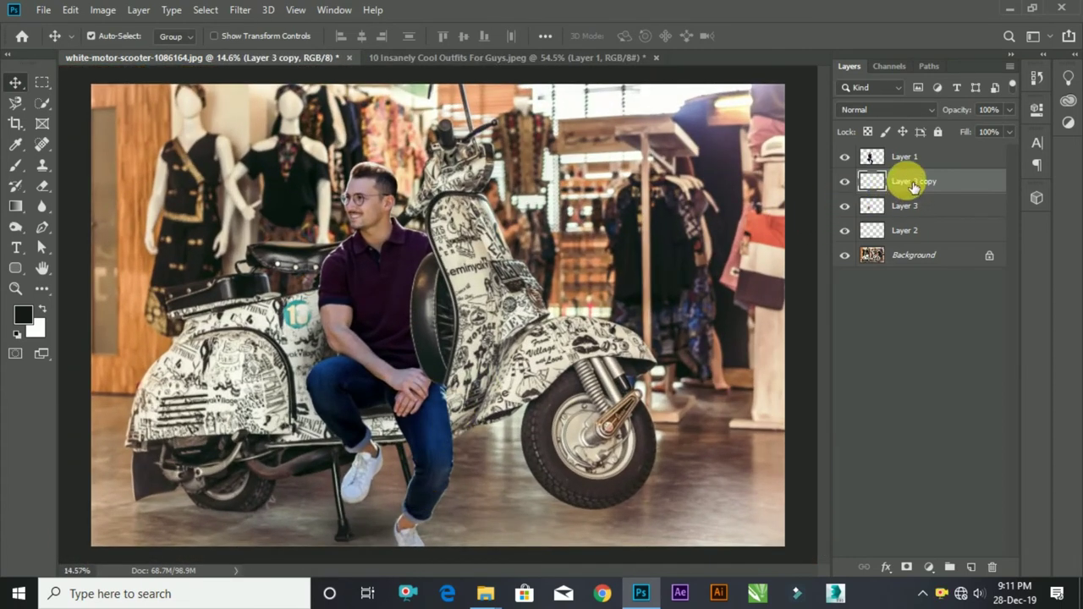
Step: Duplicate the shadow as Layer 3 copy 2, rotated about 88° along the man's shin
{"action": "key", "text": "ctrl+j"}
{"action": "key", "text": "ctrl+t"}
{"action": "mouse_move", "coordinate": [413, 399]}
{"action": "left_mouse_down"}
{"action": "mouse_move", "coordinate": [430, 415]}
{"action": "mouse_move", "coordinate": [459, 413]}
{"action": "left_mouse_up"}
{"action": "left_click_drag", "start_coordinate": [501, 380], "coordinate": [481, 453]}
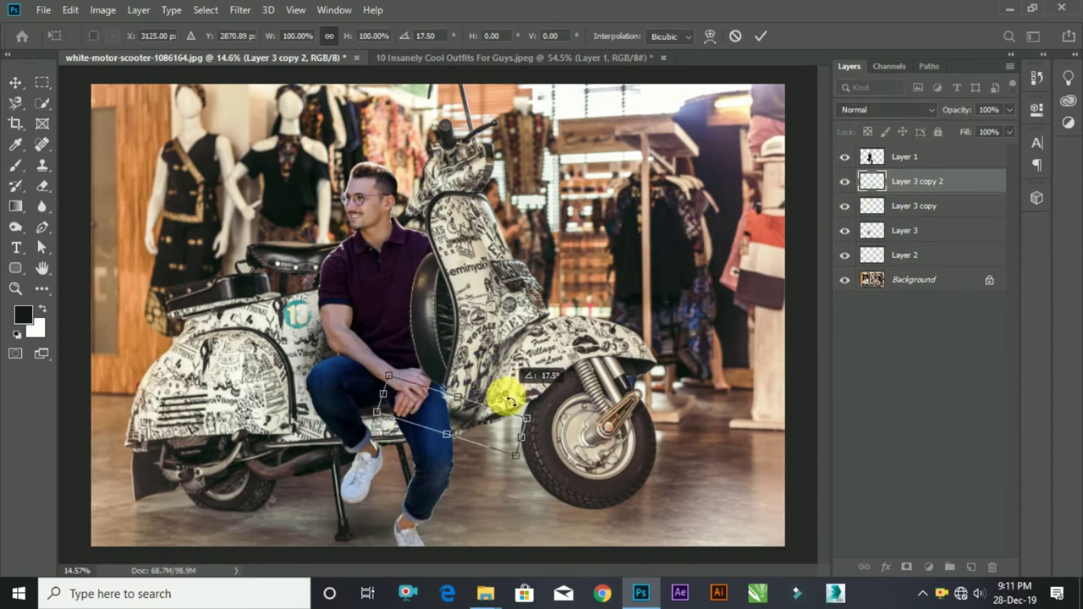
{"action": "scroll", "coordinate": [458, 453], "scroll_direction": "up", "scroll_amount": 2}
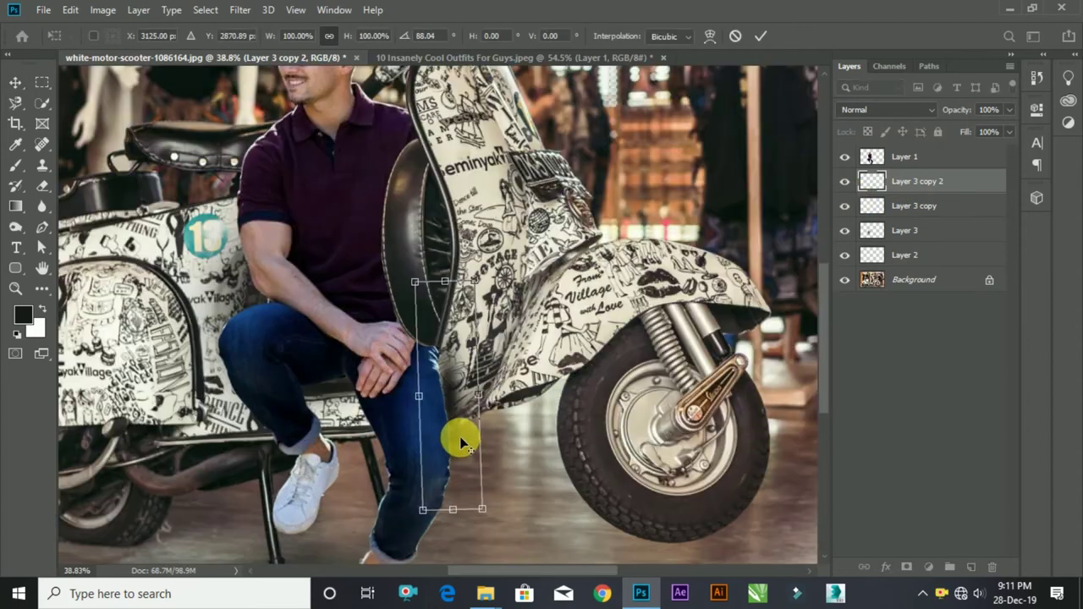
{"action": "scroll", "coordinate": [453, 428], "scroll_direction": "up", "scroll_amount": 2}
{"action": "left_click_drag", "start_coordinate": [425, 343], "coordinate": [415, 320]}
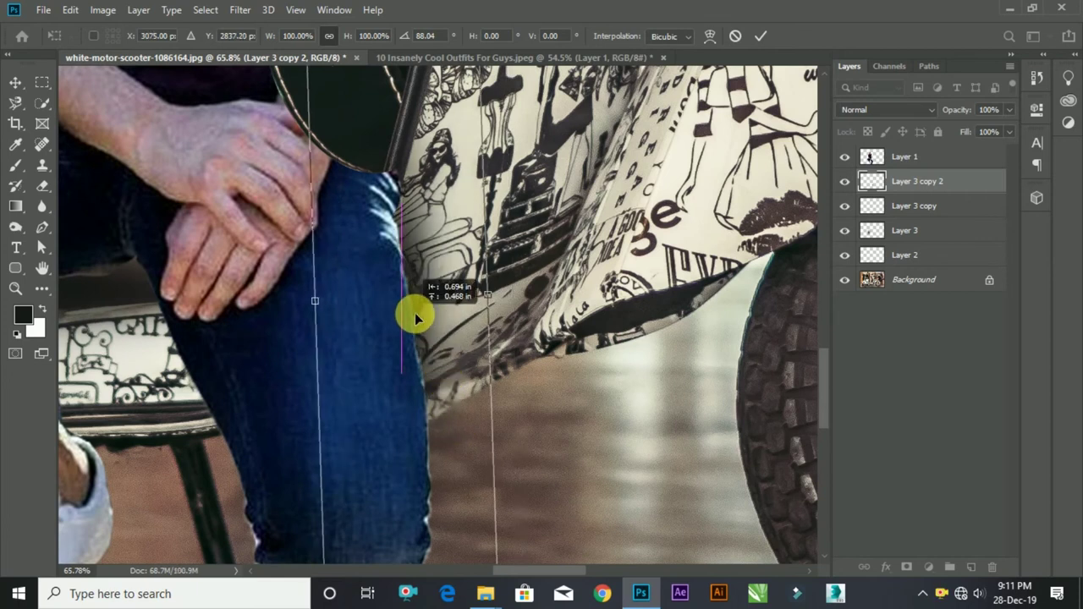
{"action": "scroll", "coordinate": [419, 330], "scroll_direction": "down", "scroll_amount": 4}
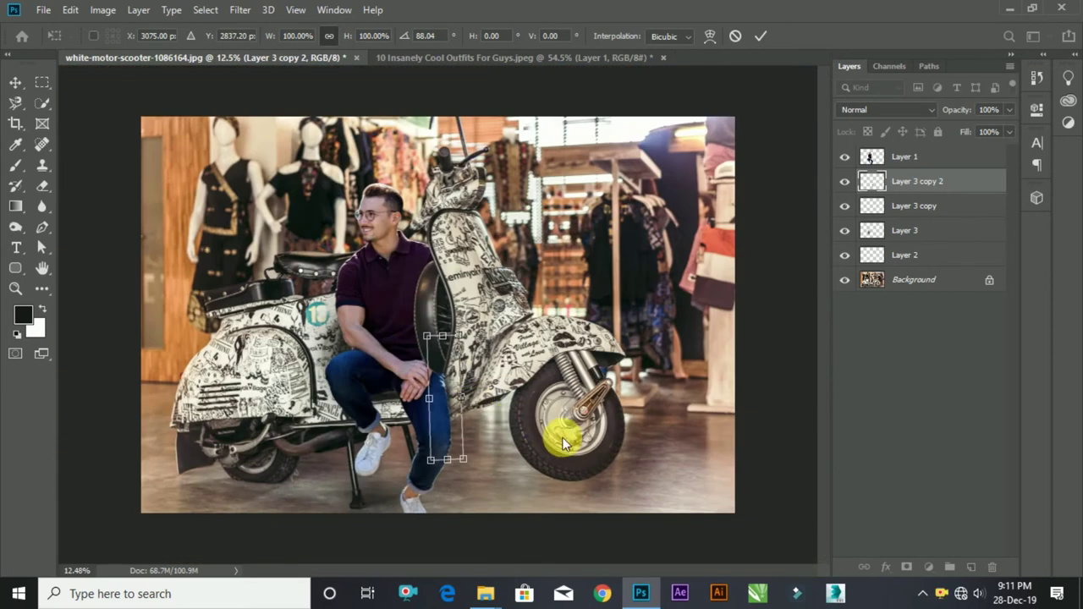
{"action": "key", "text": "Return"}
{"action": "scroll", "coordinate": [302, 455], "scroll_direction": "up", "scroll_amount": 2}
{"action": "scroll", "coordinate": [532, 411], "scroll_direction": "down", "scroll_amount": 2}
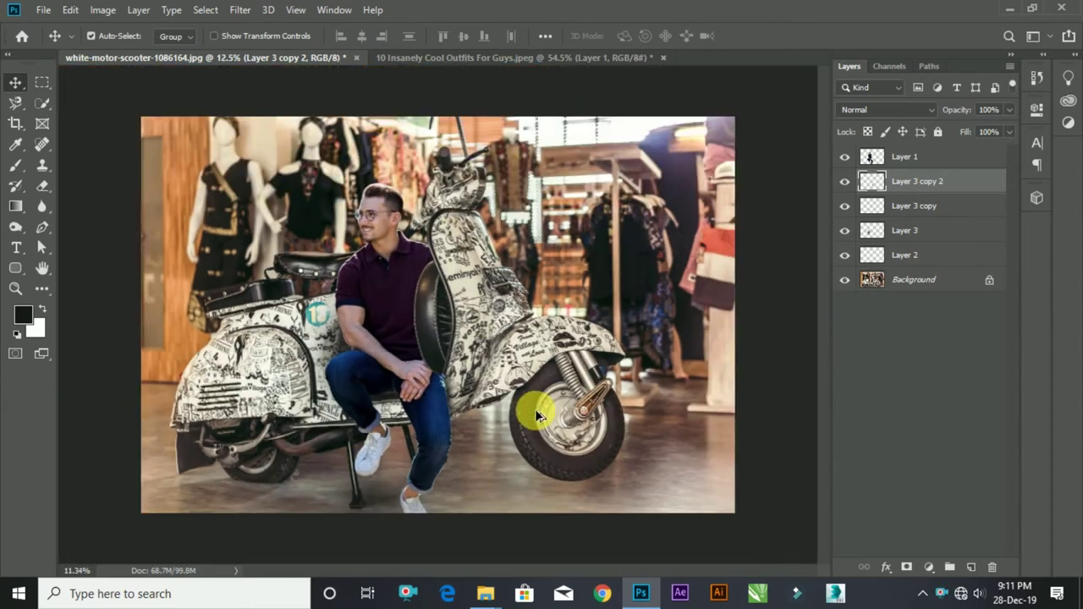
{"action": "scroll", "coordinate": [434, 457], "scroll_direction": "up", "scroll_amount": 1}
{"action": "scroll", "coordinate": [309, 338], "scroll_direction": "down", "scroll_amount": 1}
{"action": "scroll", "coordinate": [314, 274], "scroll_direction": "up", "scroll_amount": 1}
{"action": "scroll", "coordinate": [314, 284], "scroll_direction": "up", "scroll_amount": 2}
{"action": "scroll", "coordinate": [318, 322], "scroll_direction": "down", "scroll_amount": 1}
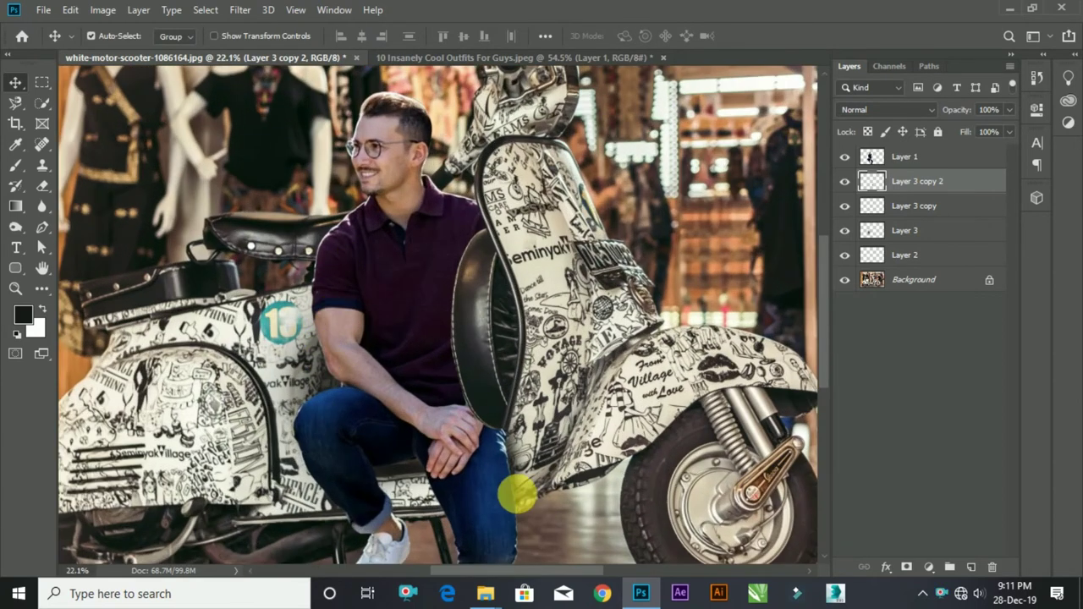
{"action": "scroll", "coordinate": [568, 399], "scroll_direction": "up", "scroll_amount": 1}
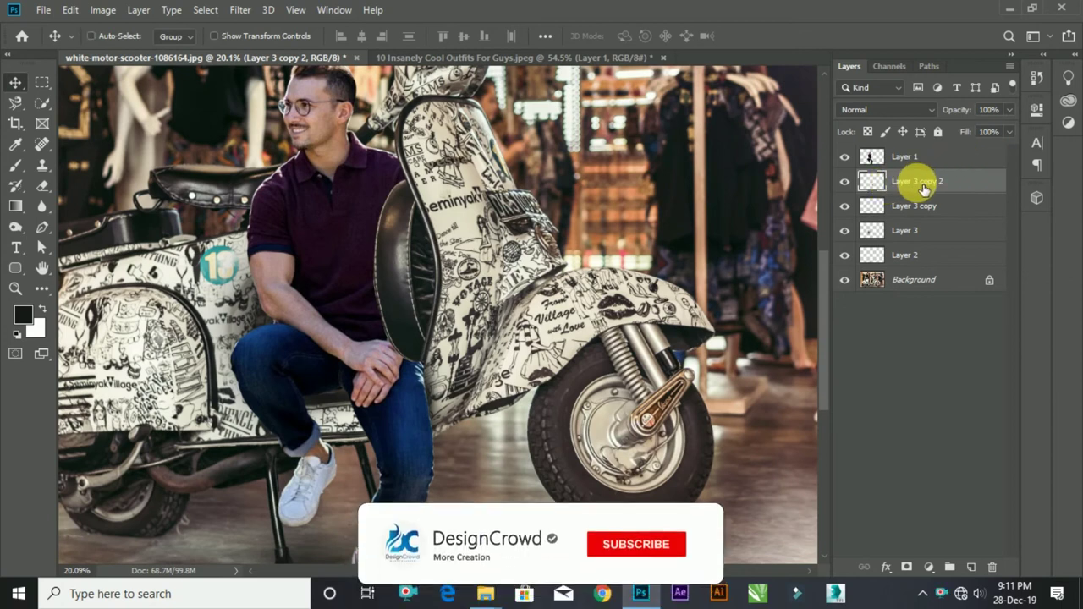
Step: Duplicate again as Layer 3 copy 3 and move it up beside the man's back
{"action": "key", "text": "ctrl+j"}
{"action": "key", "text": "ctrl+t"}
{"action": "left_click_drag", "start_coordinate": [462, 361], "coordinate": [258, 234]}
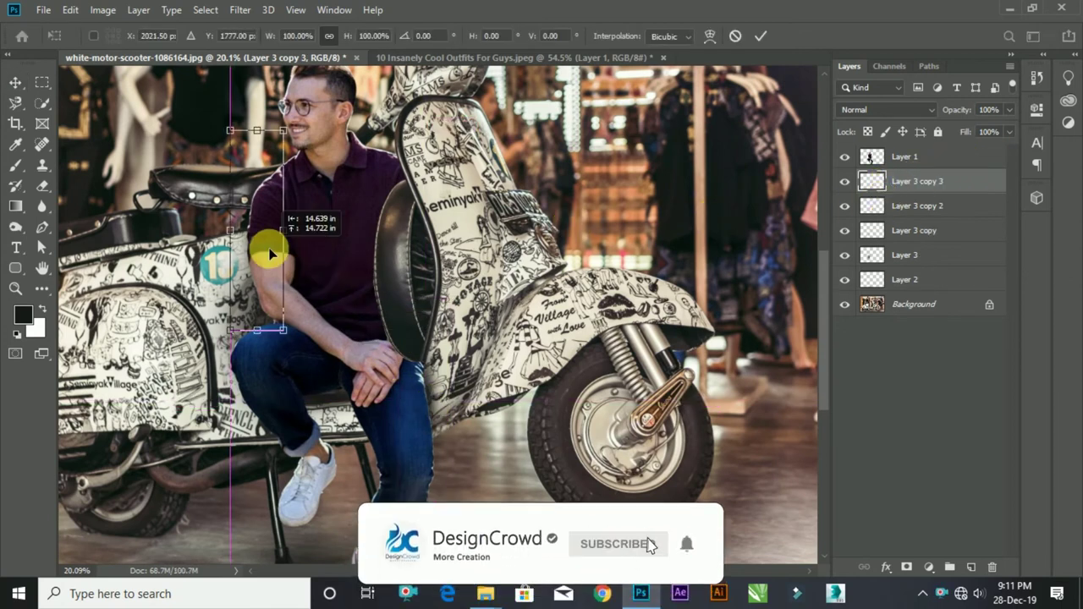
{"action": "key", "text": "Return"}
{"action": "key", "text": "ctrl+0"}
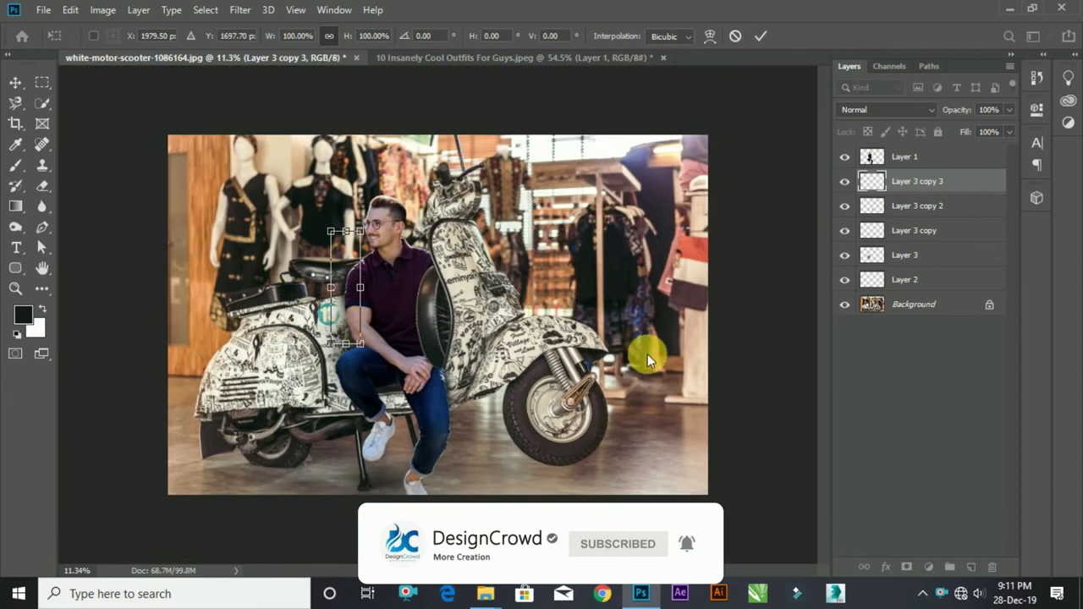
{"action": "scroll", "coordinate": [364, 373], "scroll_direction": "up", "scroll_amount": 2}
{"action": "scroll", "coordinate": [373, 385], "scroll_direction": "down", "scroll_amount": 3}
{"action": "scroll", "coordinate": [372, 394], "scroll_direction": "up", "scroll_amount": 2}
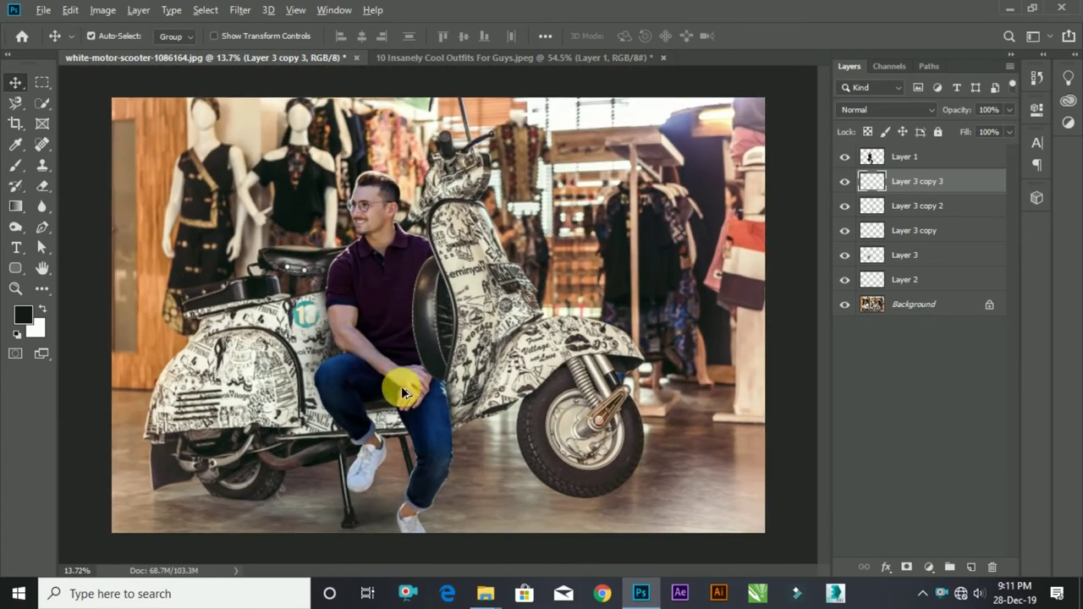
{"action": "key", "text": "ctrl+0"}
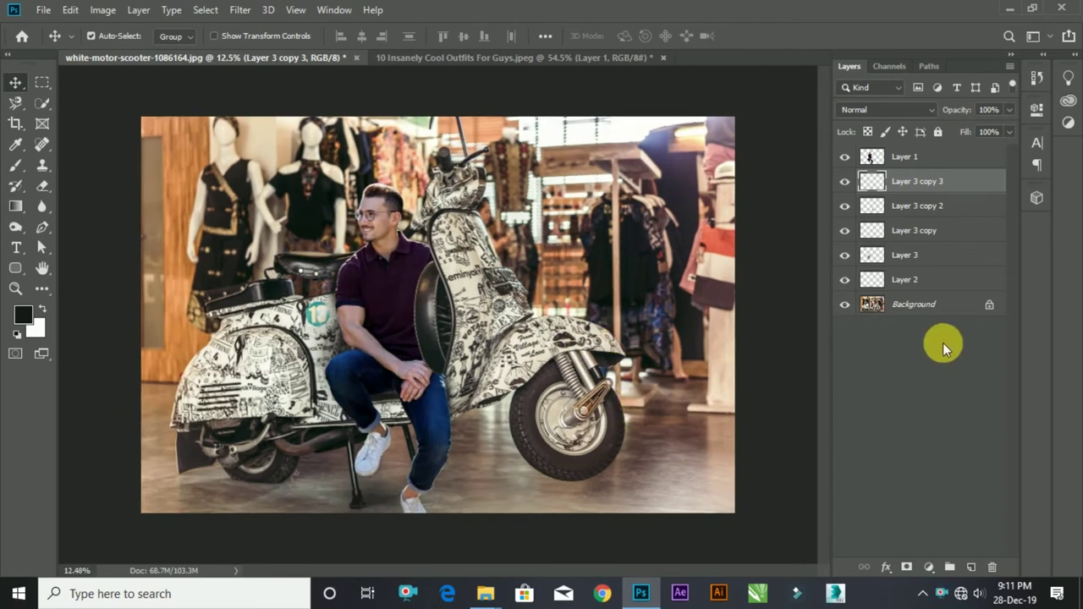
Step: Add a Curves adjustment masked to Layer 1's outline, lifting highlights and moving the black point right
{"action": "left_click", "coordinate": [897, 157]}
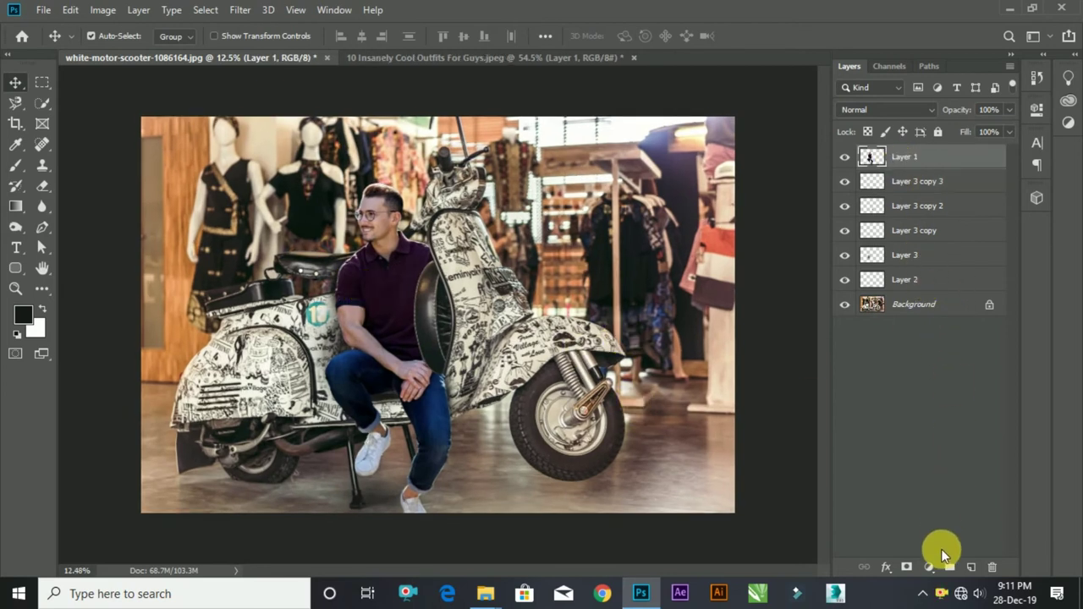
{"action": "left_click", "coordinate": [937, 576]}
{"action": "key", "text": "Escape"}
{"action": "left_click", "coordinate": [872, 156], "text": "ctrl"}
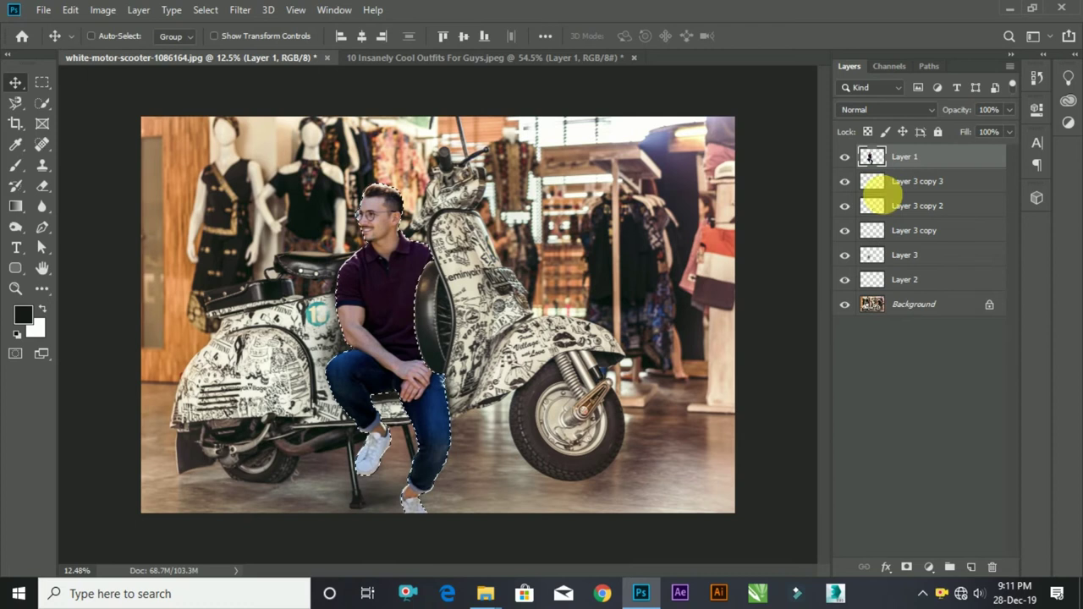
{"action": "left_click", "coordinate": [930, 567]}
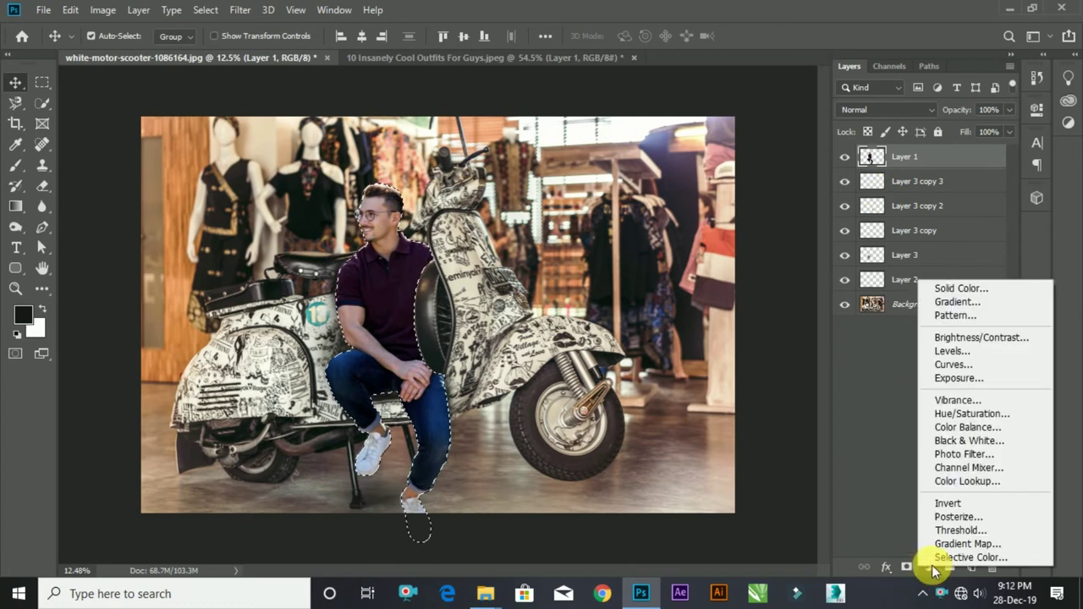
{"action": "left_click", "coordinate": [977, 366]}
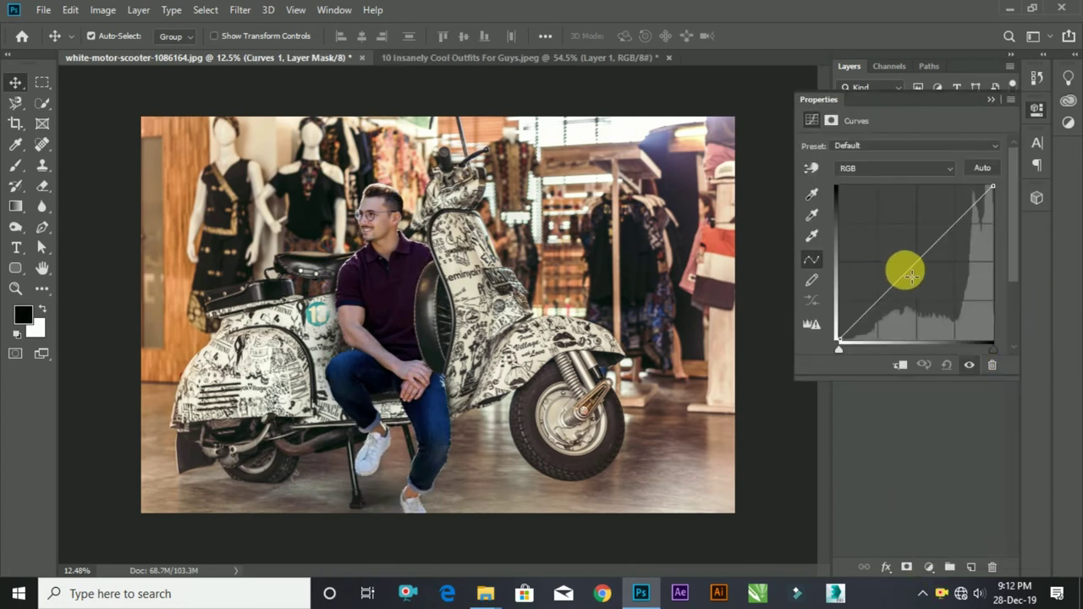
{"action": "left_click_drag", "start_coordinate": [912, 269], "coordinate": [921, 275]}
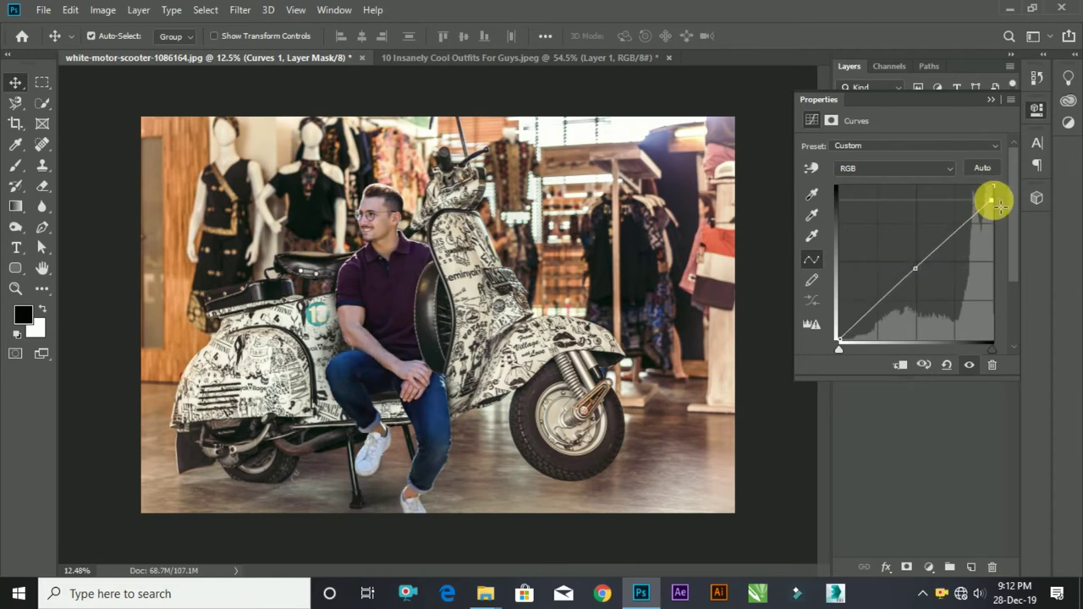
{"action": "left_click_drag", "start_coordinate": [1001, 205], "coordinate": [1001, 199]}
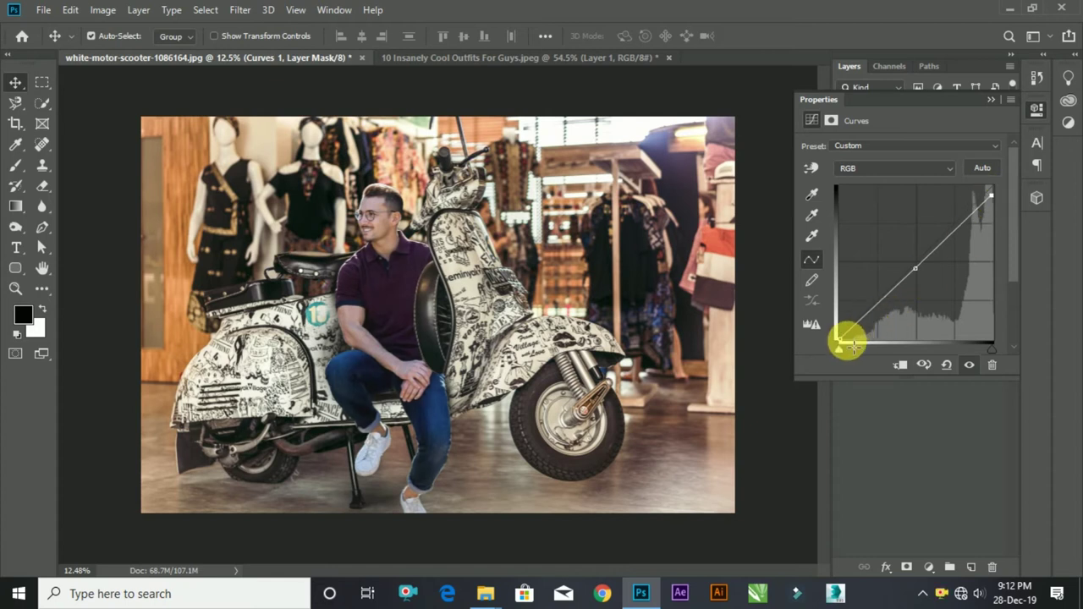
{"action": "left_click_drag", "start_coordinate": [845, 349], "coordinate": [856, 349]}
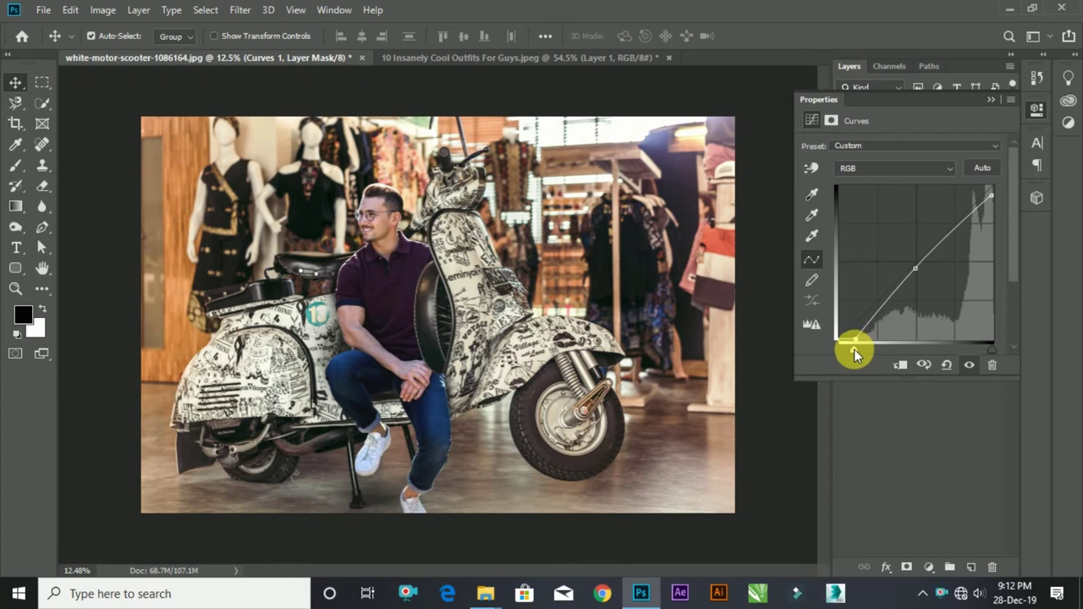
{"action": "left_click", "coordinate": [992, 100]}
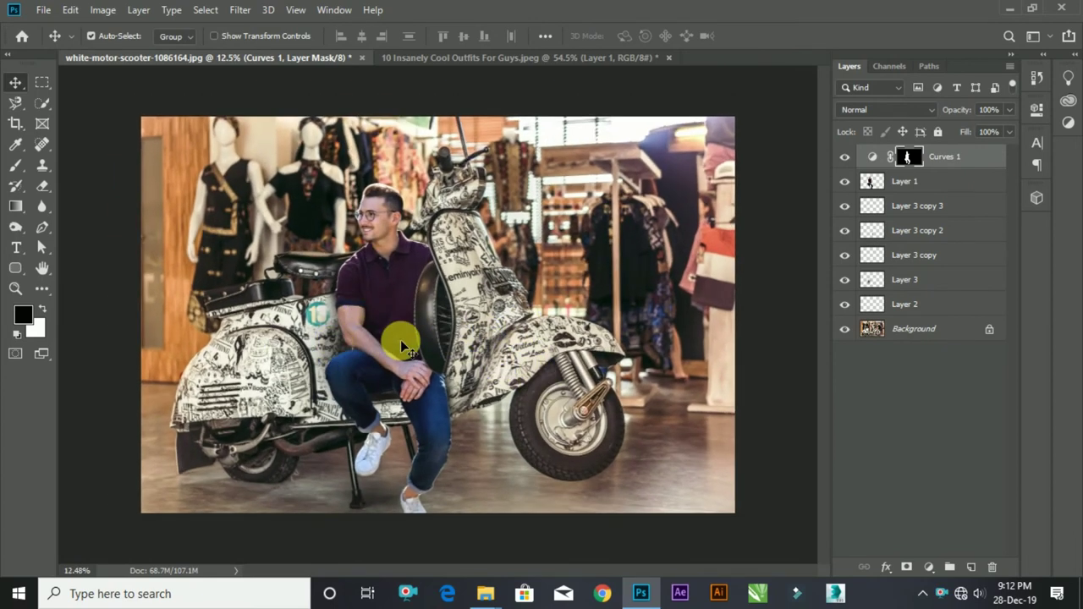
Step: Copy the floor shadow across to sit under the scooter's rear wheel
{"action": "left_click", "coordinate": [387, 505]}
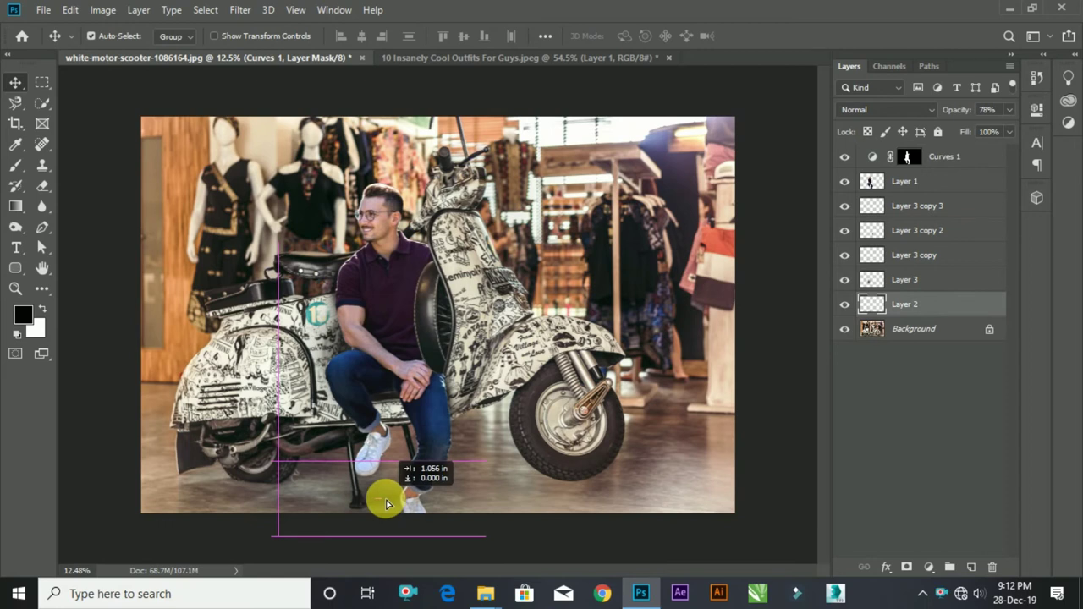
{"action": "key", "text": "ctrl+0"}
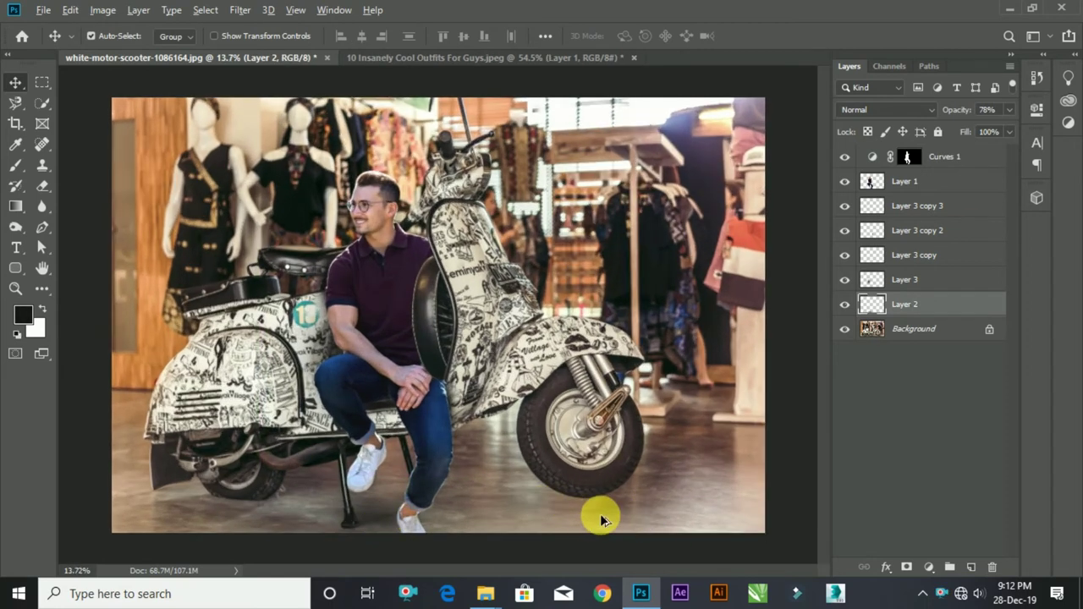
{"action": "key", "text": "ctrl+minus"}
{"action": "left_click_drag", "start_coordinate": [384, 499], "coordinate": [694, 489]}
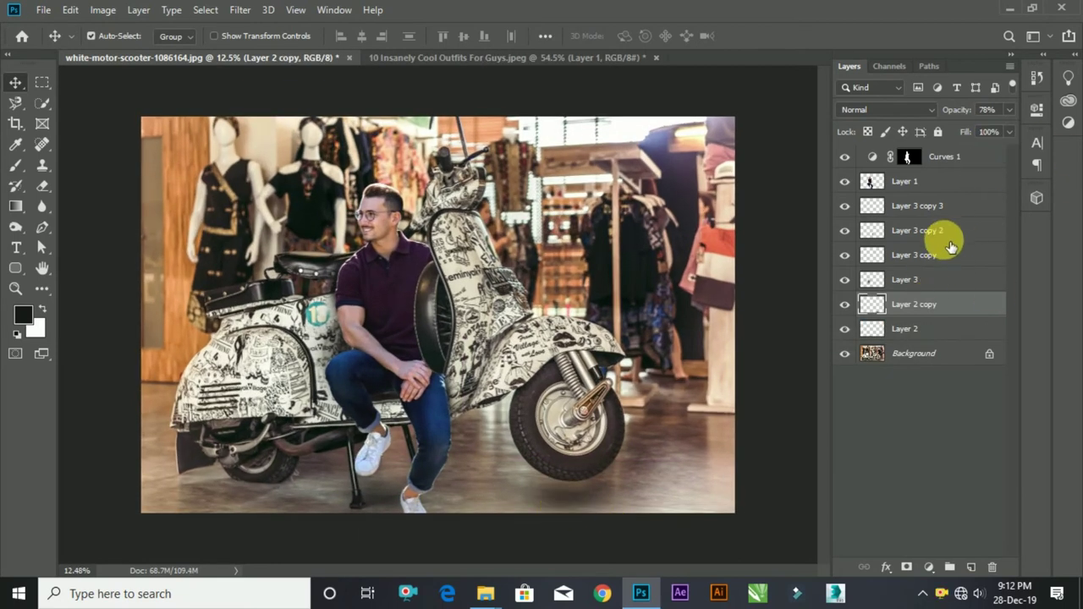
Step: Group the shadow layers from Layer 3 copy 3 to Layer 2, then toggle Shadow and Curves 1 to compare
{"action": "left_click", "coordinate": [922, 205]}
{"action": "left_click", "coordinate": [909, 328], "text": "shift"}
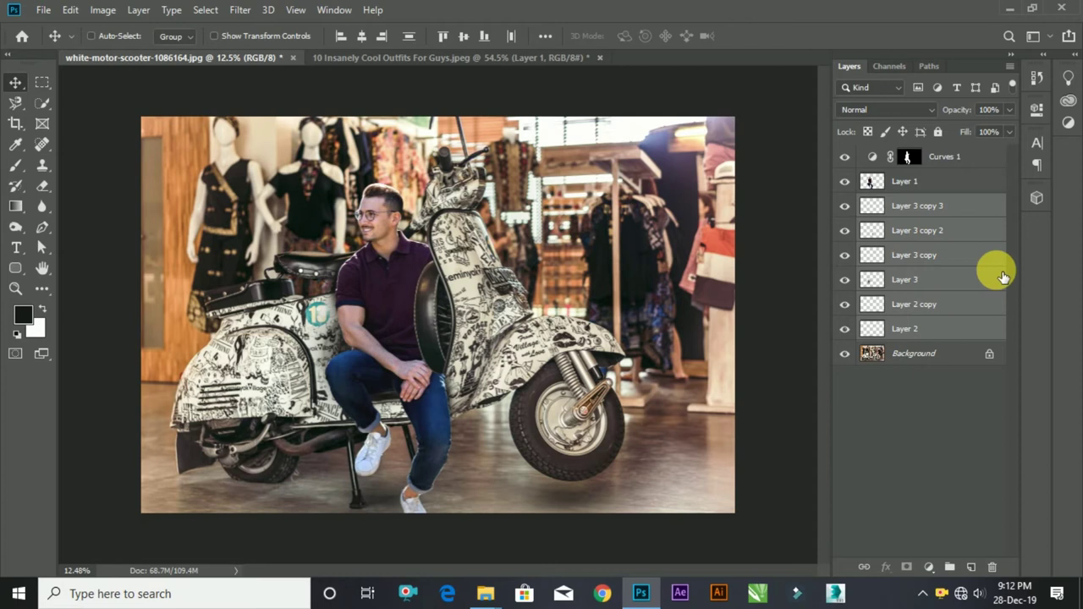
{"action": "key", "text": "ctrl+g"}
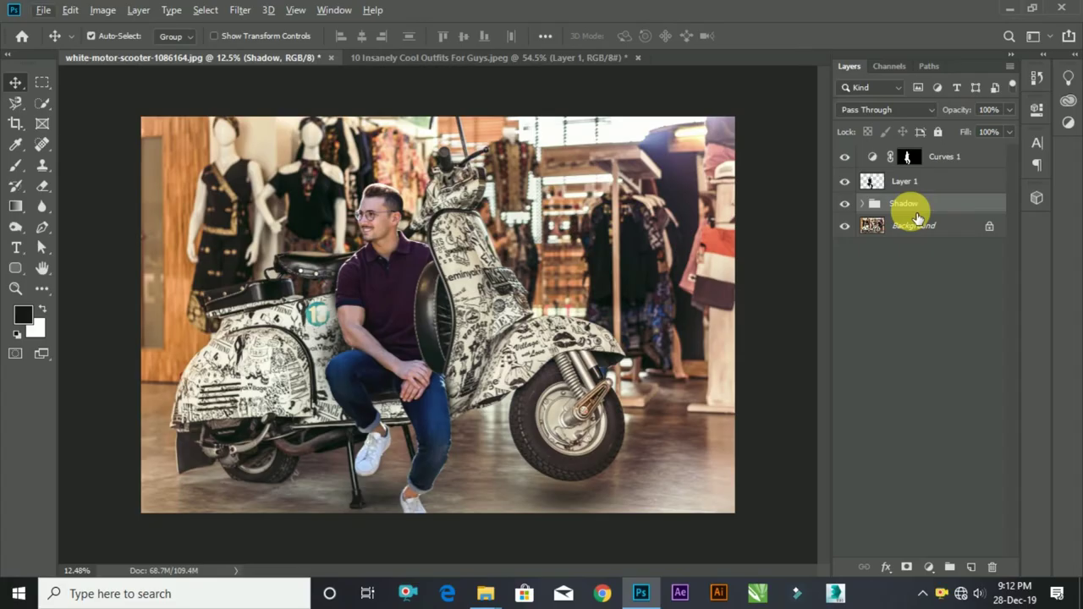
{"action": "key", "text": "ctrl+0"}
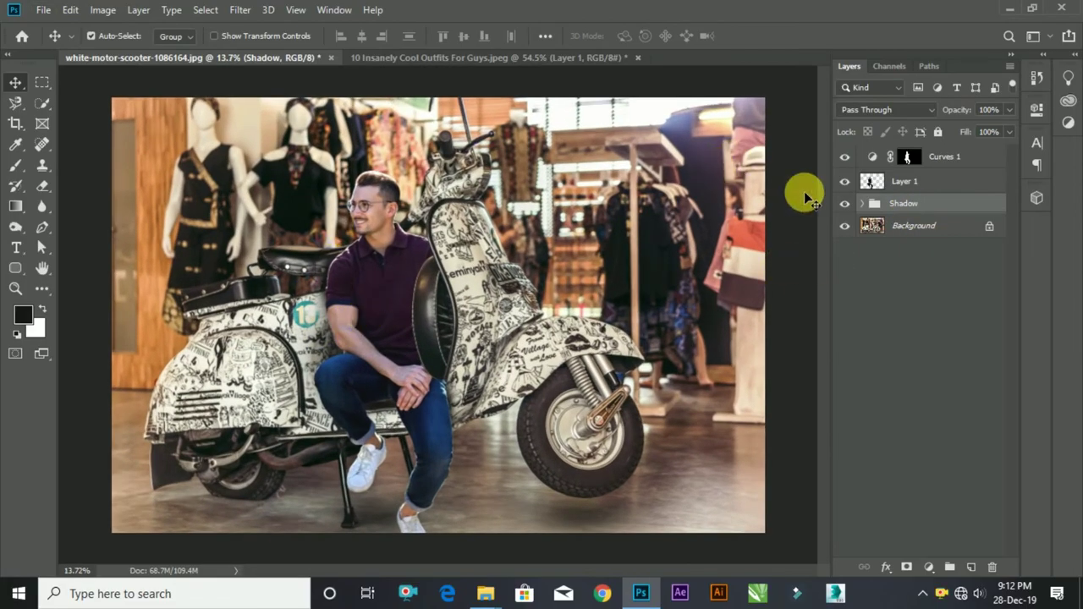
{"action": "left_click", "coordinate": [846, 206]}
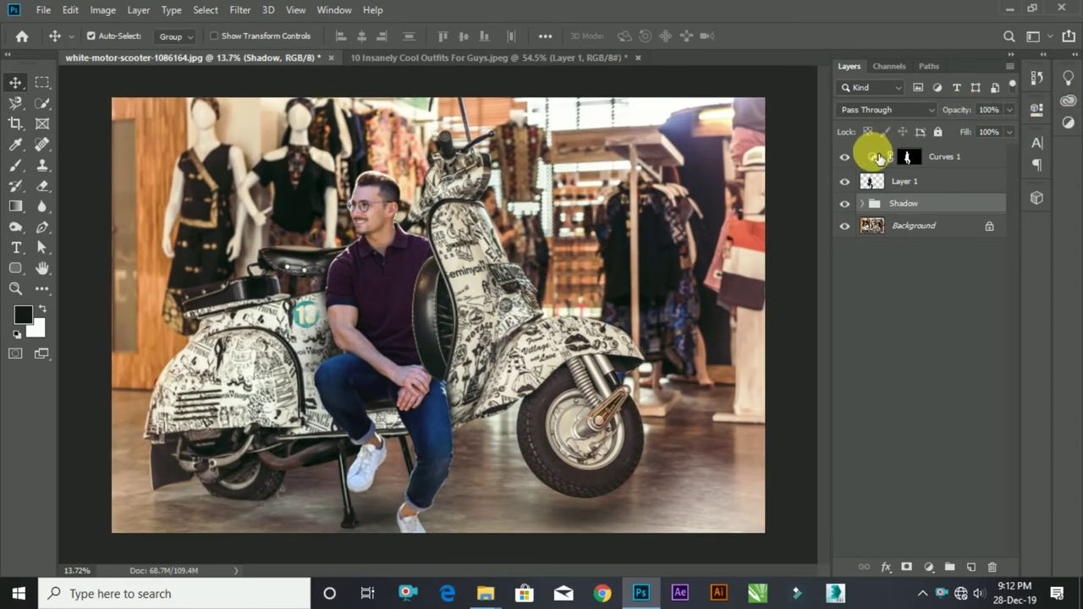
{"action": "left_click", "coordinate": [845, 156]}
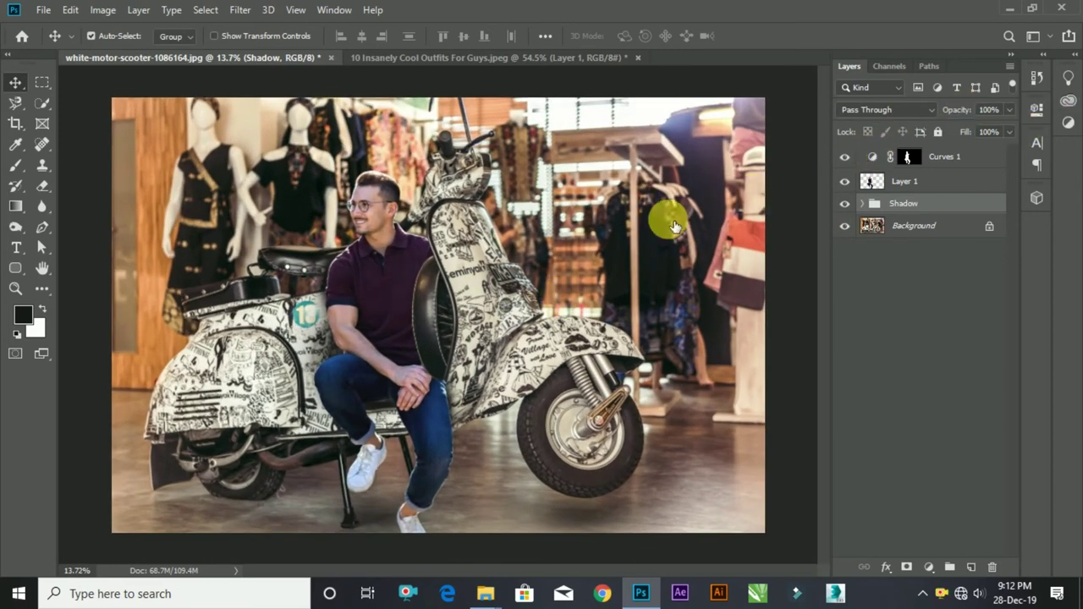
{"action": "scroll", "coordinate": [311, 386], "scroll_direction": "up", "scroll_amount": 1}
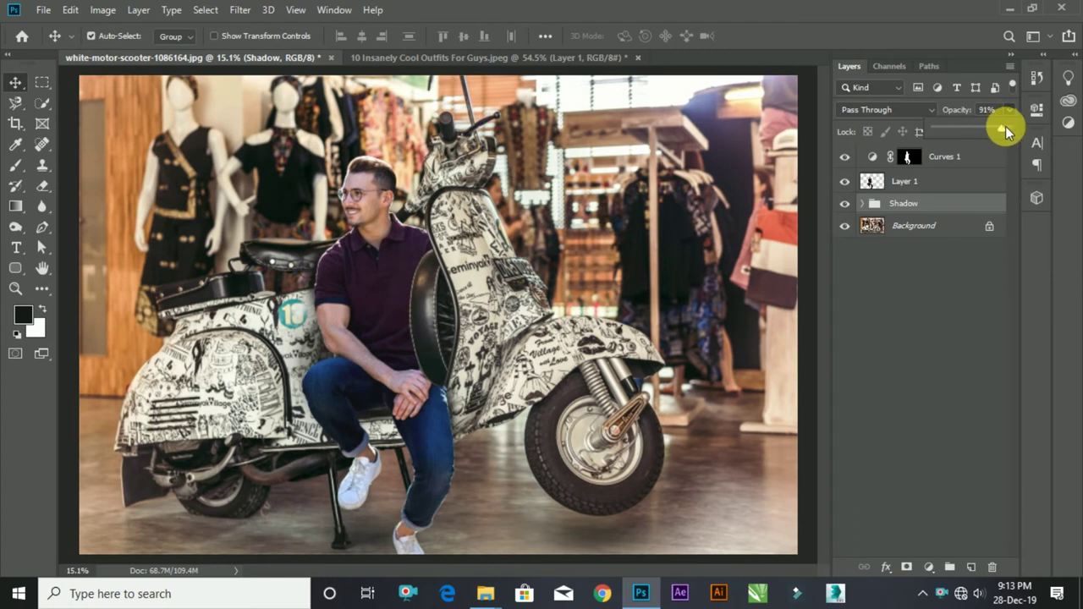
Step: On a new Layer 4, paint a large 1400 px brush dab beside the man's arm
{"action": "left_click", "coordinate": [901, 365]}
{"action": "key", "text": "ctrl+minus"}
{"action": "key", "text": "ctrl+0"}
{"action": "key", "text": "ctrl+minus"}
{"action": "key", "text": "ctrl+0"}
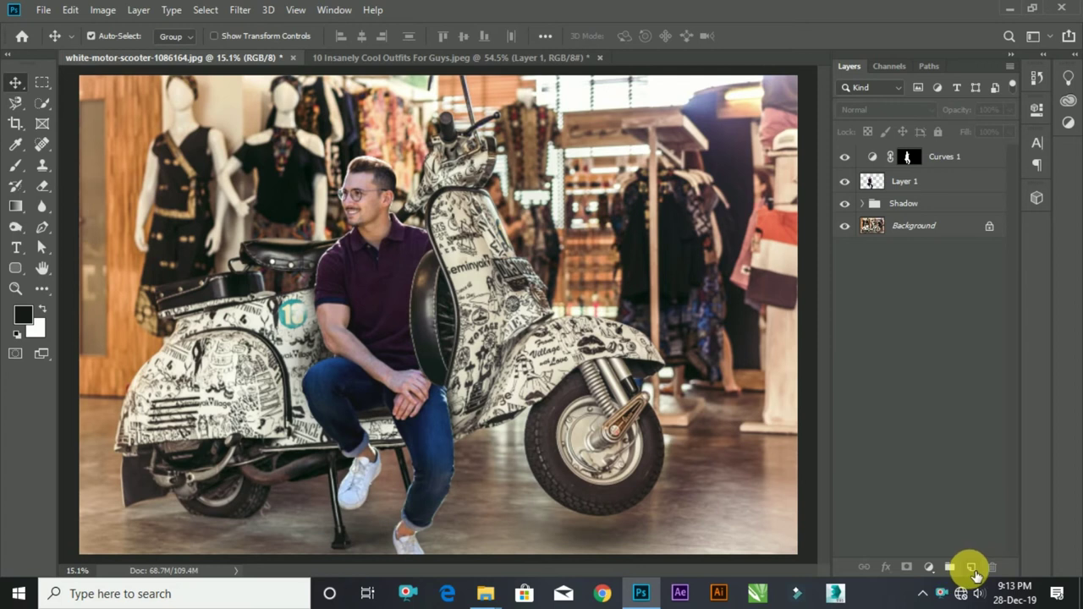
{"action": "left_click", "coordinate": [972, 569]}
{"action": "left_click", "coordinate": [26, 173]}
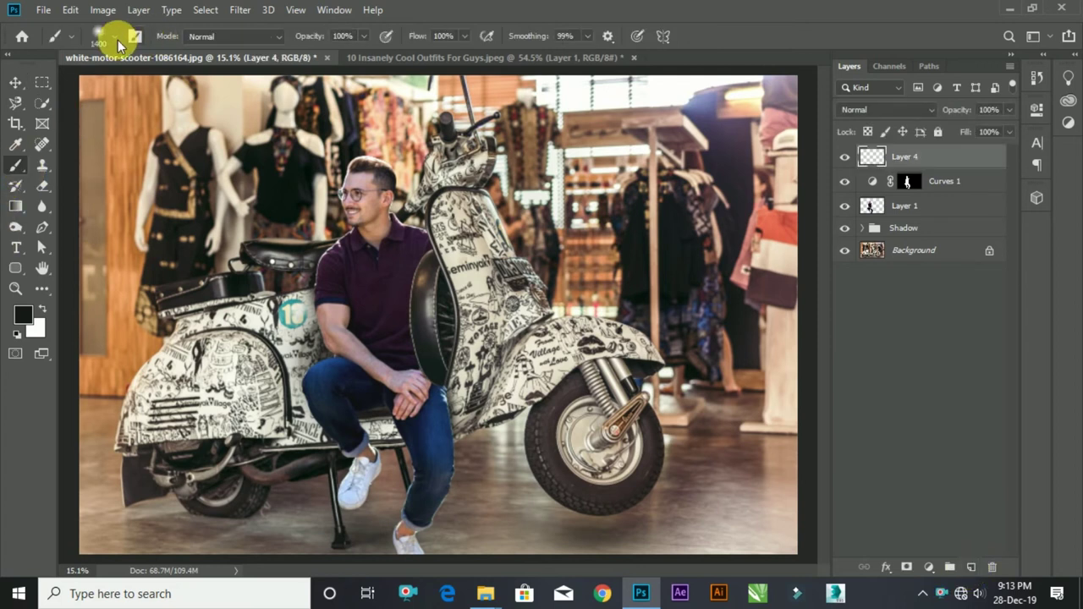
{"action": "left_click", "coordinate": [117, 40]}
{"action": "left_click", "coordinate": [119, 38]}
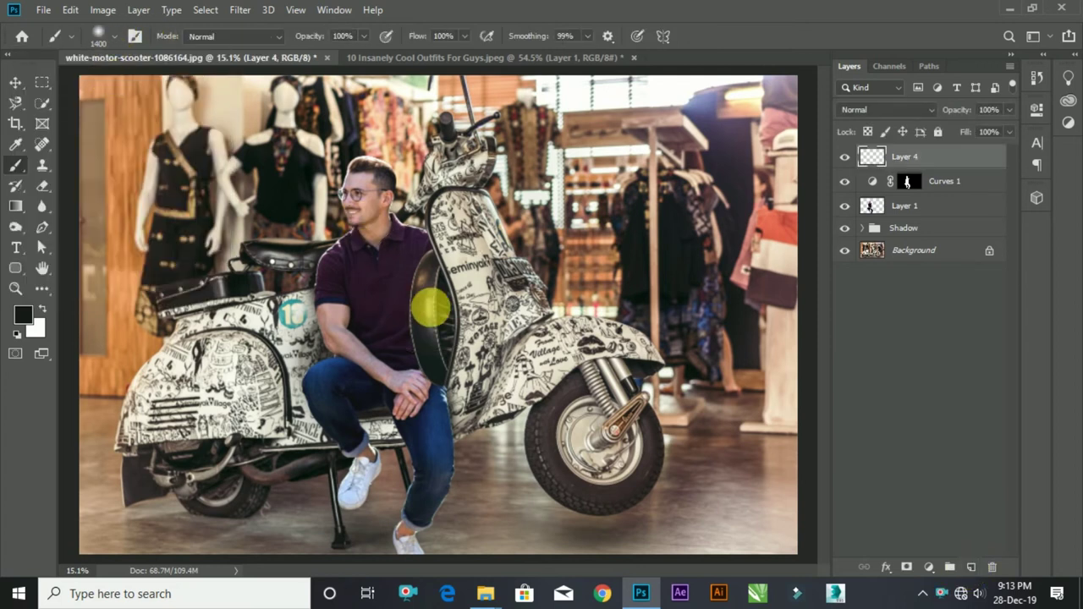
Step: Squeeze the dab to about 11% width, forming a narrow vertical strip
{"action": "left_click", "coordinate": [15, 82]}
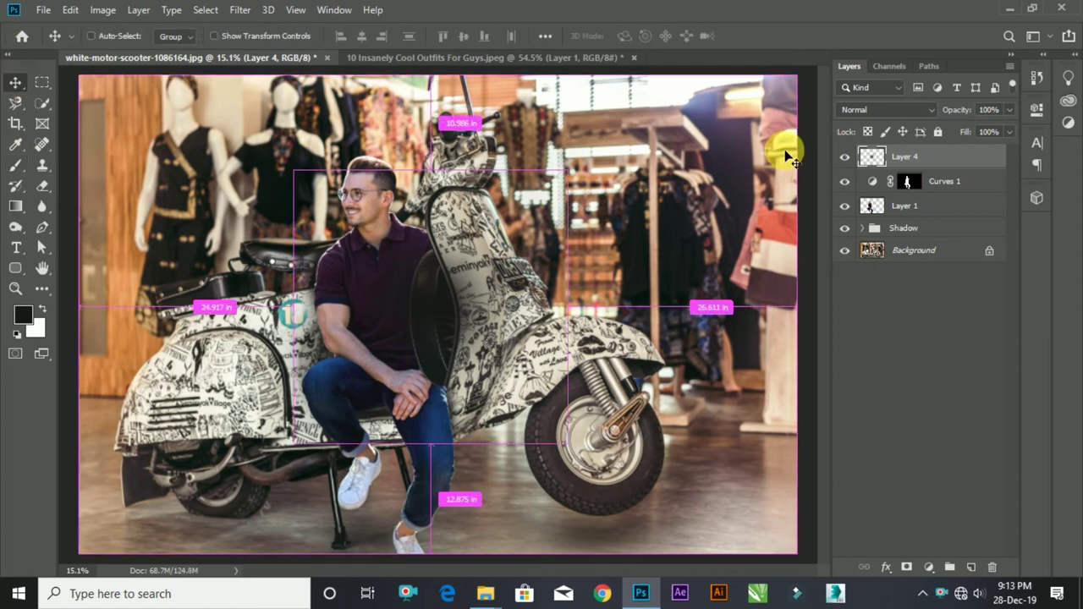
{"action": "key", "text": "ctrl+t"}
{"action": "mouse_move", "coordinate": [567, 309]}
{"action": "left_mouse_down"}
{"action": "mouse_move", "coordinate": [326, 312]}
{"action": "mouse_move", "coordinate": [429, 322]}
{"action": "mouse_move", "coordinate": [413, 314]}
{"action": "left_mouse_up"}
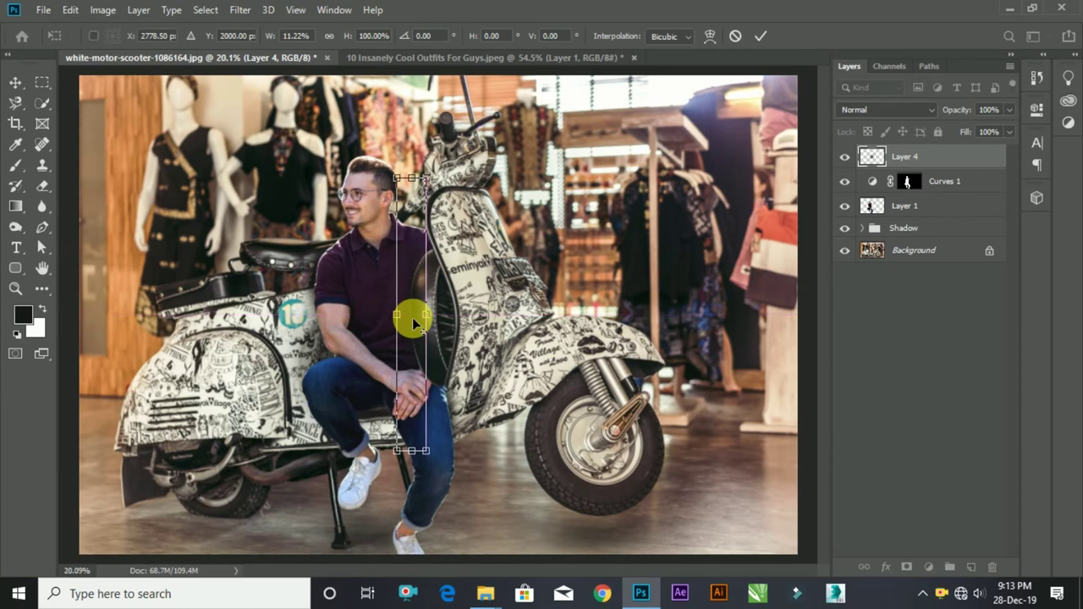
{"action": "scroll", "coordinate": [417, 314], "scroll_direction": "up", "scroll_amount": 2}
{"action": "scroll", "coordinate": [530, 349], "scroll_direction": "down", "scroll_amount": 3}
{"action": "key", "text": "Return"}
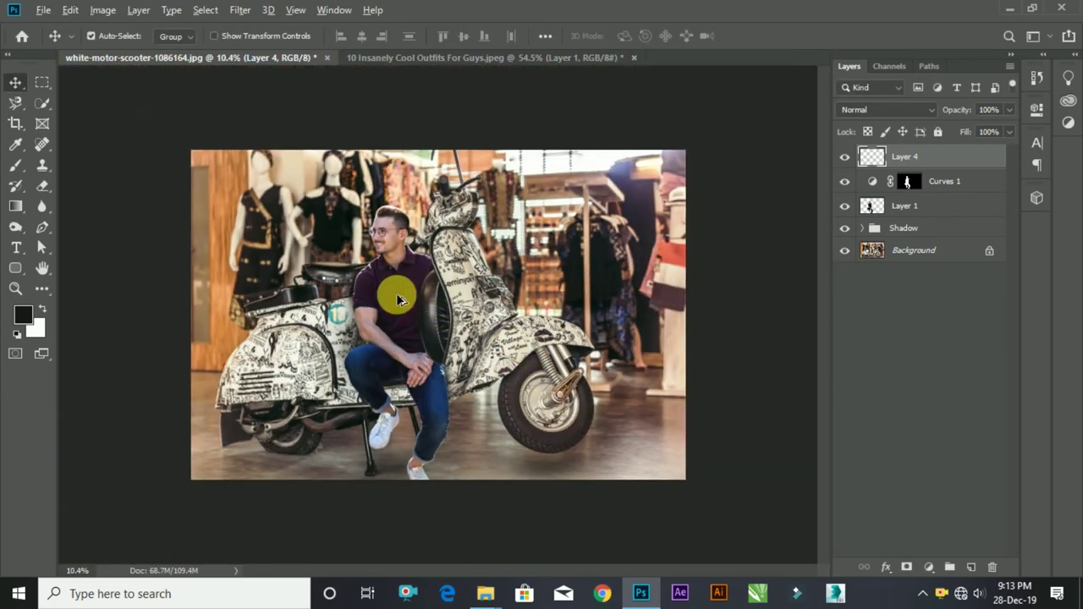
{"action": "scroll", "coordinate": [382, 321], "scroll_direction": "up", "scroll_amount": 3}
Step: Warp the Layer 4 strip into a curve following the scooter shield's edge
{"action": "scroll", "coordinate": [429, 330], "scroll_direction": "up", "scroll_amount": 2}
{"action": "mouse_move", "coordinate": [428, 330]}
{"action": "left_mouse_down"}
{"action": "mouse_move", "coordinate": [405, 333]}
{"action": "mouse_move", "coordinate": [414, 340]}
{"action": "left_mouse_up"}
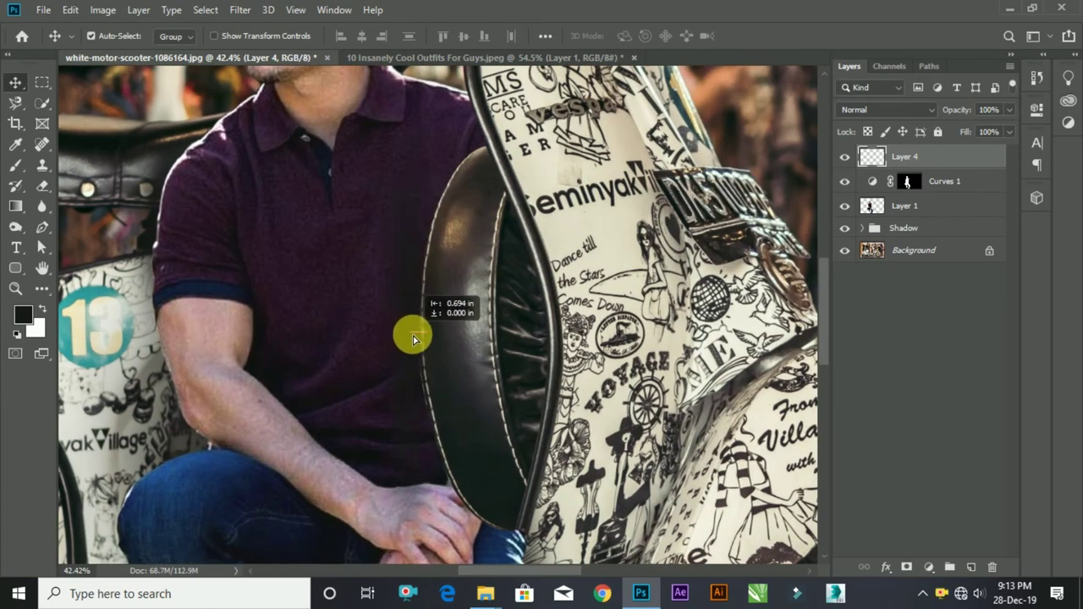
{"action": "key", "text": "ctrl+t"}
{"action": "right_click", "coordinate": [419, 323]}
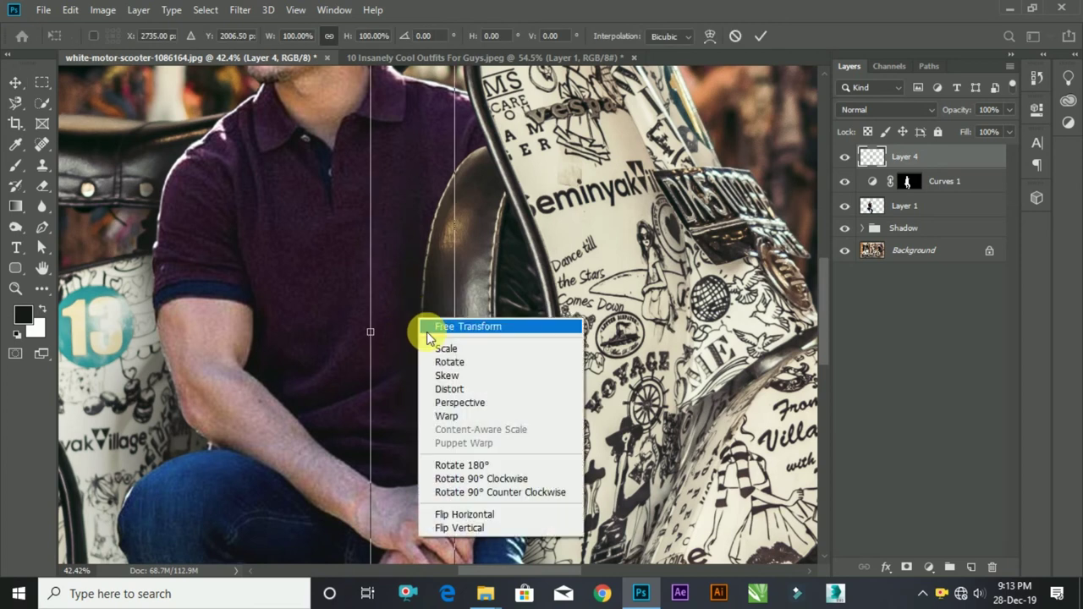
{"action": "left_click", "coordinate": [466, 418]}
{"action": "left_click_drag", "start_coordinate": [428, 441], "coordinate": [377, 465]}
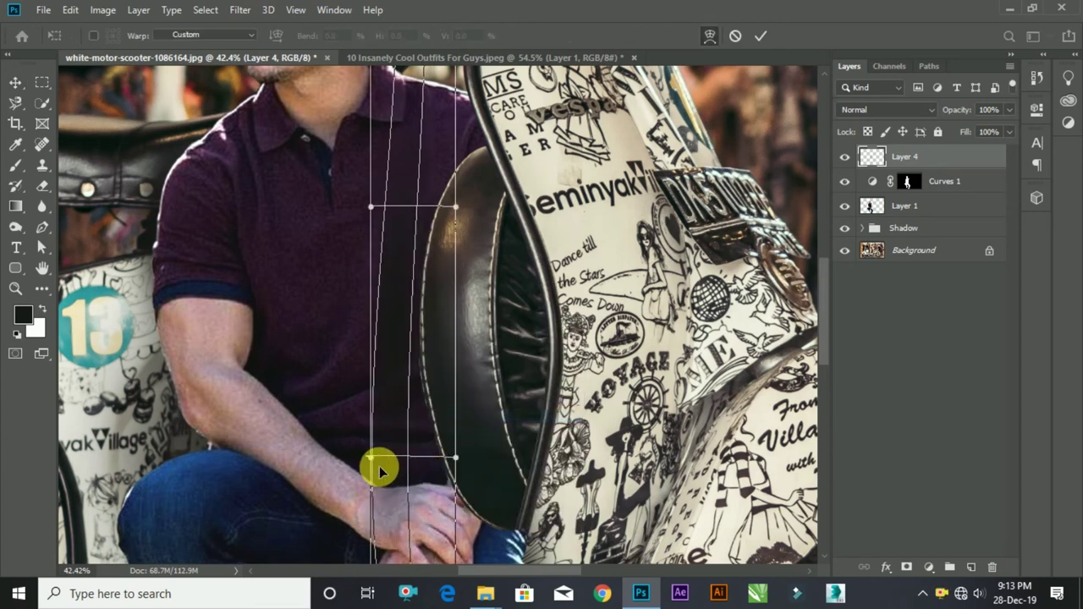
{"action": "mouse_move", "coordinate": [411, 286]}
{"action": "left_mouse_down"}
{"action": "mouse_move", "coordinate": [370, 274]}
{"action": "mouse_move", "coordinate": [395, 285]}
{"action": "left_mouse_up"}
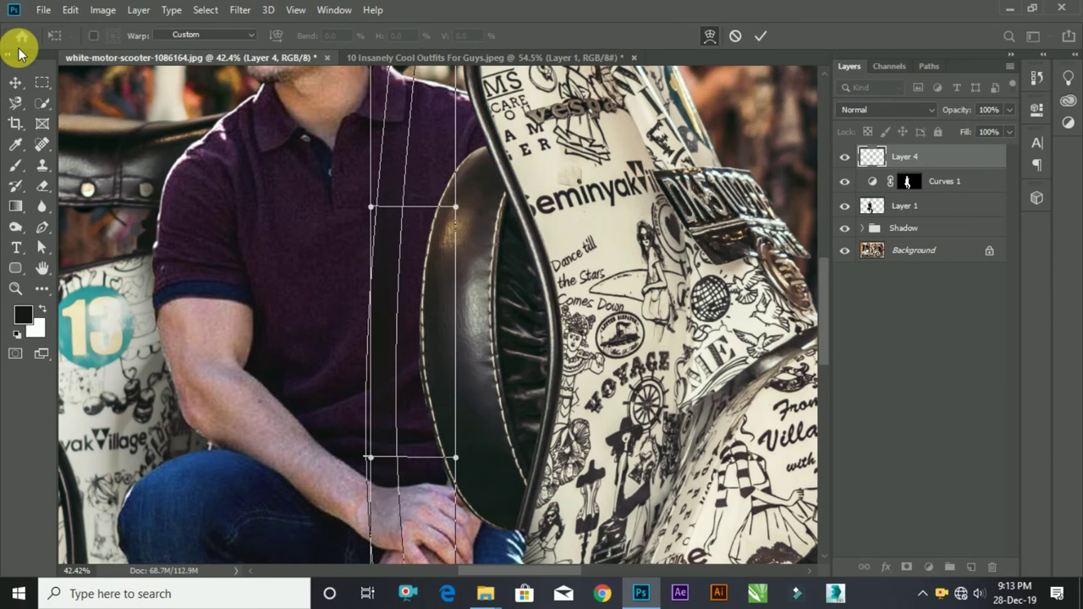
{"action": "left_click", "coordinate": [15, 82]}
{"action": "mouse_move", "coordinate": [399, 328]}
{"action": "left_mouse_down"}
{"action": "mouse_move", "coordinate": [429, 354]}
{"action": "mouse_move", "coordinate": [418, 352]}
{"action": "left_mouse_up"}
Step: Shorten the strip to about 52% height and move it up beside the arm
{"action": "scroll", "coordinate": [423, 348], "scroll_direction": "down", "scroll_amount": 3}
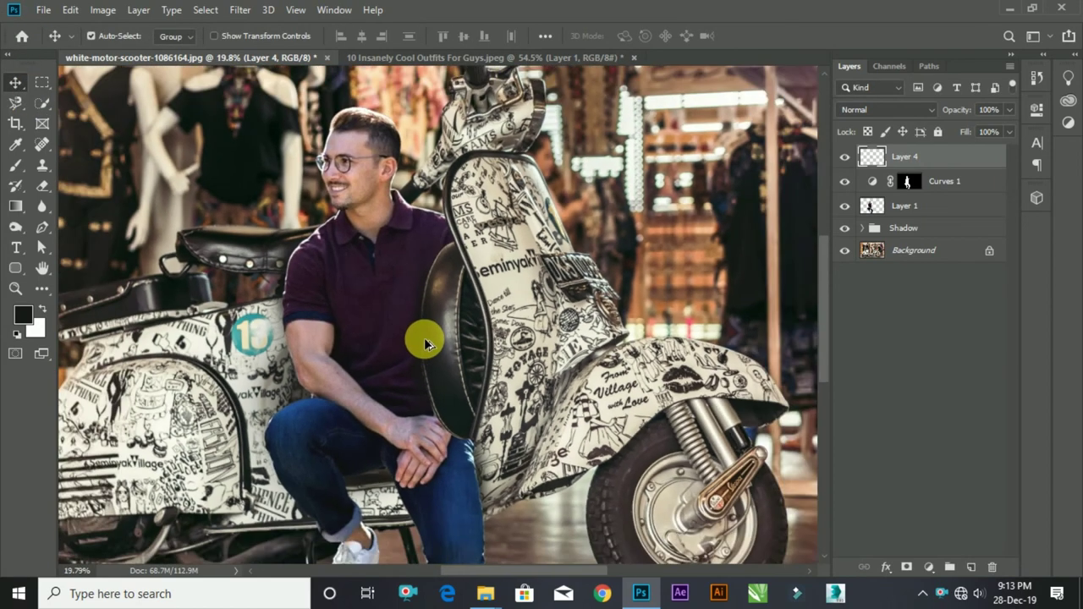
{"action": "scroll", "coordinate": [424, 342], "scroll_direction": "up", "scroll_amount": 3}
{"action": "key", "text": "ctrl+t"}
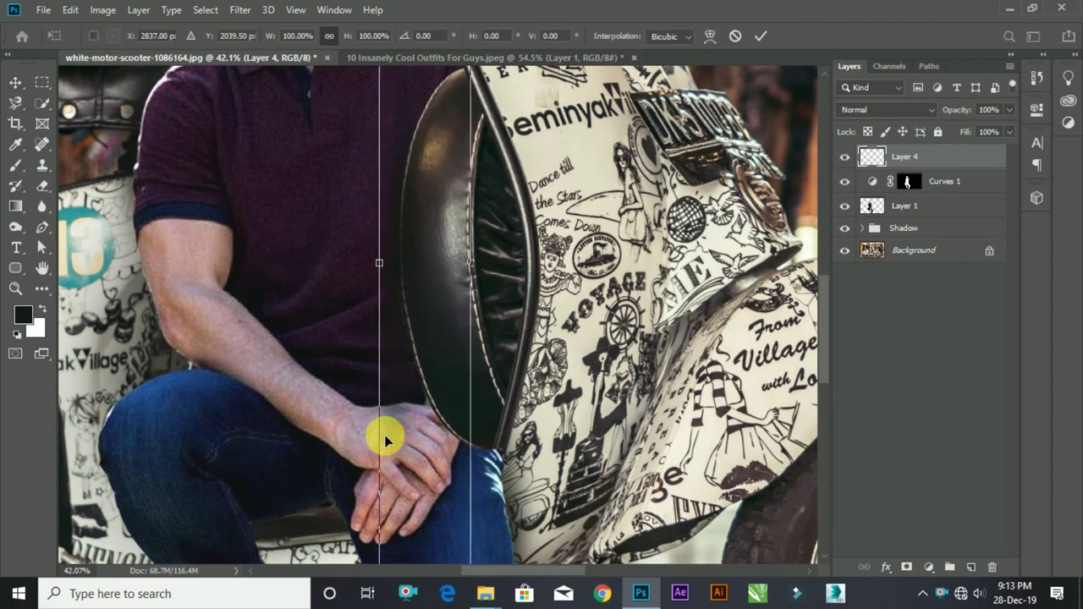
{"action": "scroll", "coordinate": [393, 387], "scroll_direction": "down", "scroll_amount": 4}
{"action": "scroll", "coordinate": [448, 186], "scroll_direction": "down", "scroll_amount": 1}
{"action": "left_click_drag", "start_coordinate": [426, 214], "coordinate": [421, 315]}
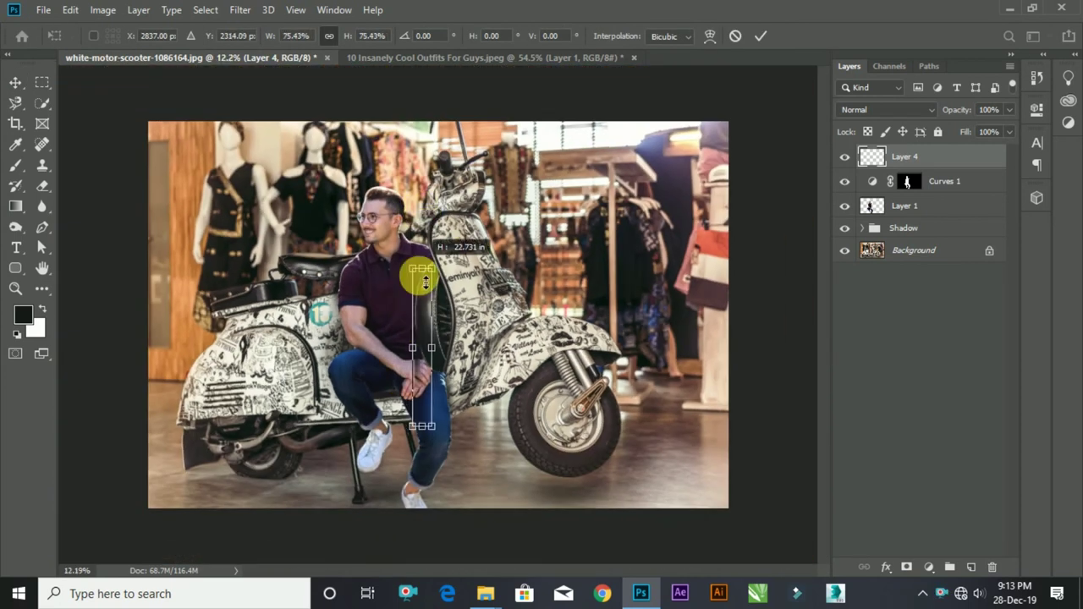
{"action": "scroll", "coordinate": [412, 377], "scroll_direction": "up", "scroll_amount": 3}
{"action": "left_click_drag", "start_coordinate": [423, 391], "coordinate": [412, 284]}
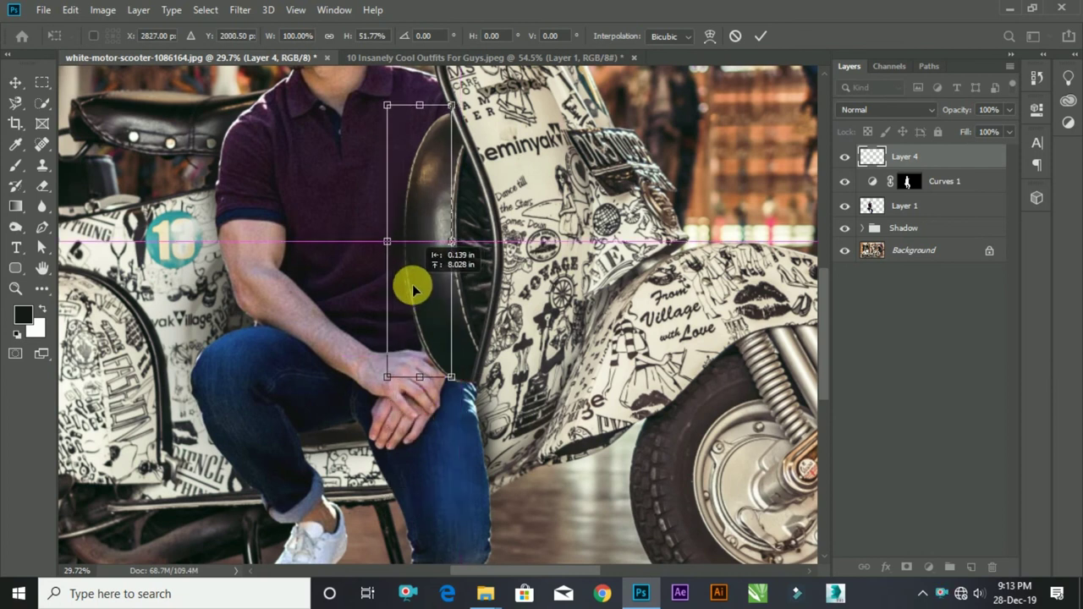
{"action": "scroll", "coordinate": [412, 285], "scroll_direction": "down", "scroll_amount": 3}
{"action": "key", "text": "Return"}
Step: Rotate the strip about -6° and nudge it into place along the shield
{"action": "scroll", "coordinate": [398, 298], "scroll_direction": "up", "scroll_amount": 2}
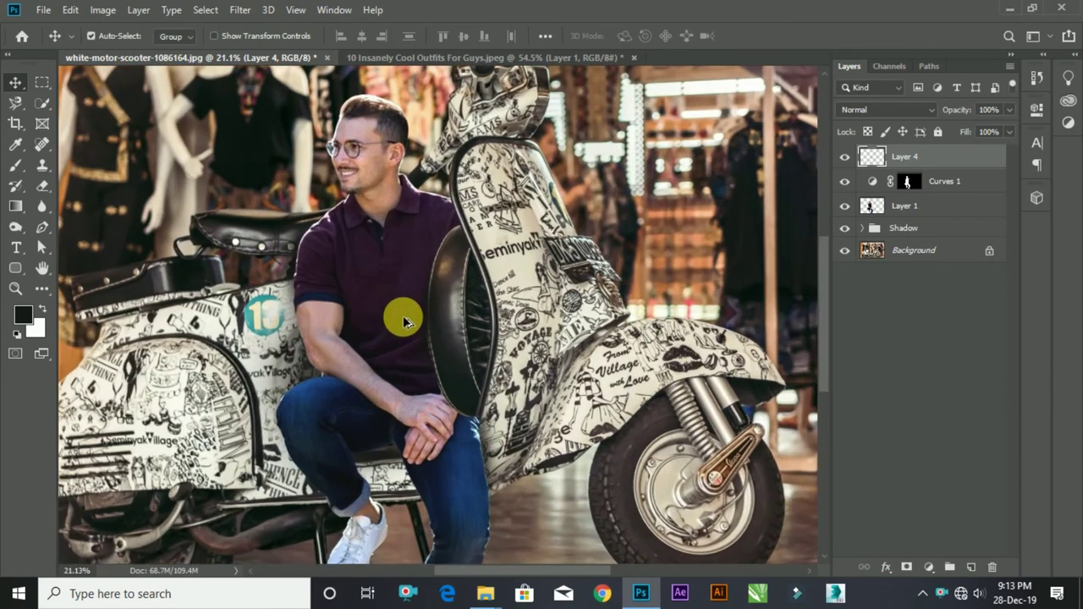
{"action": "scroll", "coordinate": [401, 313], "scroll_direction": "up", "scroll_amount": 2}
{"action": "key", "text": "ctrl+t"}
{"action": "left_click_drag", "start_coordinate": [514, 435], "coordinate": [539, 437]}
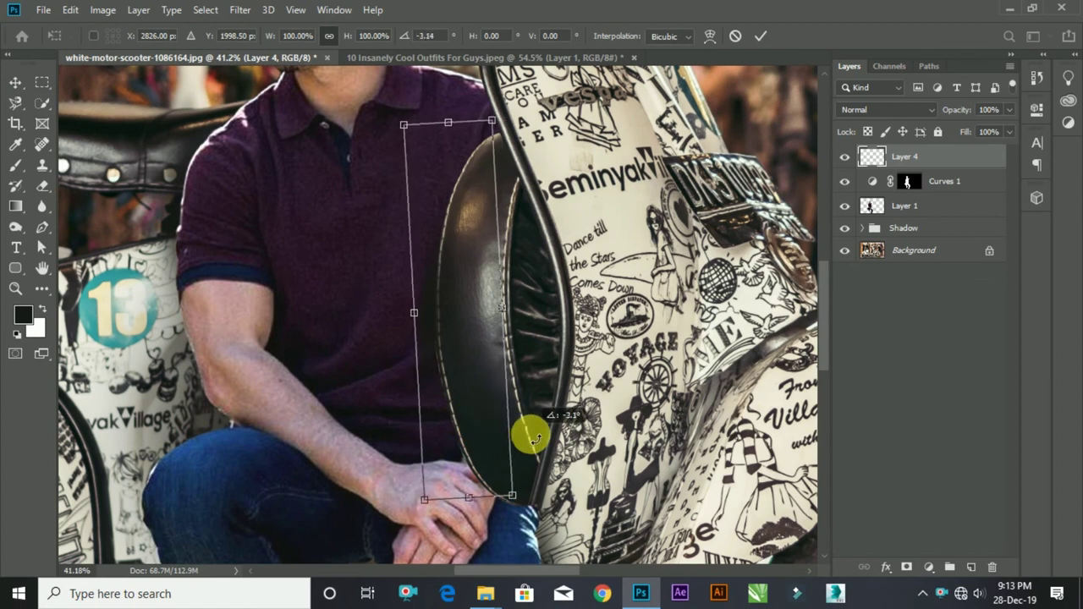
{"action": "left_click_drag", "start_coordinate": [449, 313], "coordinate": [459, 316]}
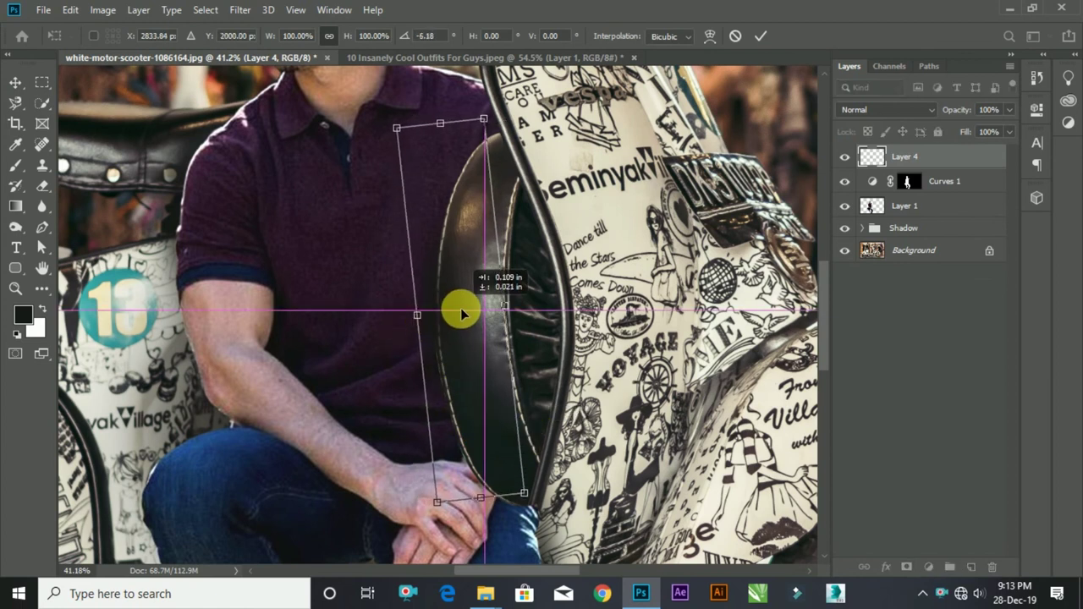
{"action": "key", "text": "Return"}
{"action": "scroll", "coordinate": [459, 313], "scroll_direction": "down", "scroll_amount": 3}
{"action": "scroll", "coordinate": [662, 335], "scroll_direction": "down", "scroll_amount": 2}
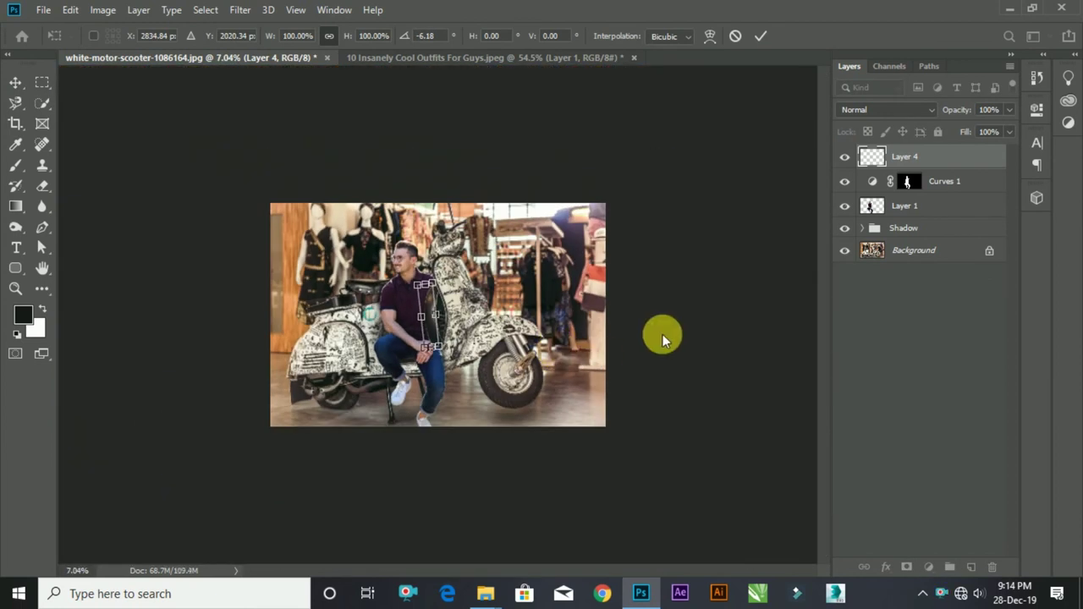
{"action": "scroll", "coordinate": [290, 315], "scroll_direction": "up", "scroll_amount": 1}
{"action": "scroll", "coordinate": [384, 341], "scroll_direction": "up", "scroll_amount": 2}
{"action": "scroll", "coordinate": [384, 341], "scroll_direction": "up", "scroll_amount": 1}
{"action": "scroll", "coordinate": [411, 322], "scroll_direction": "down", "scroll_amount": 1}
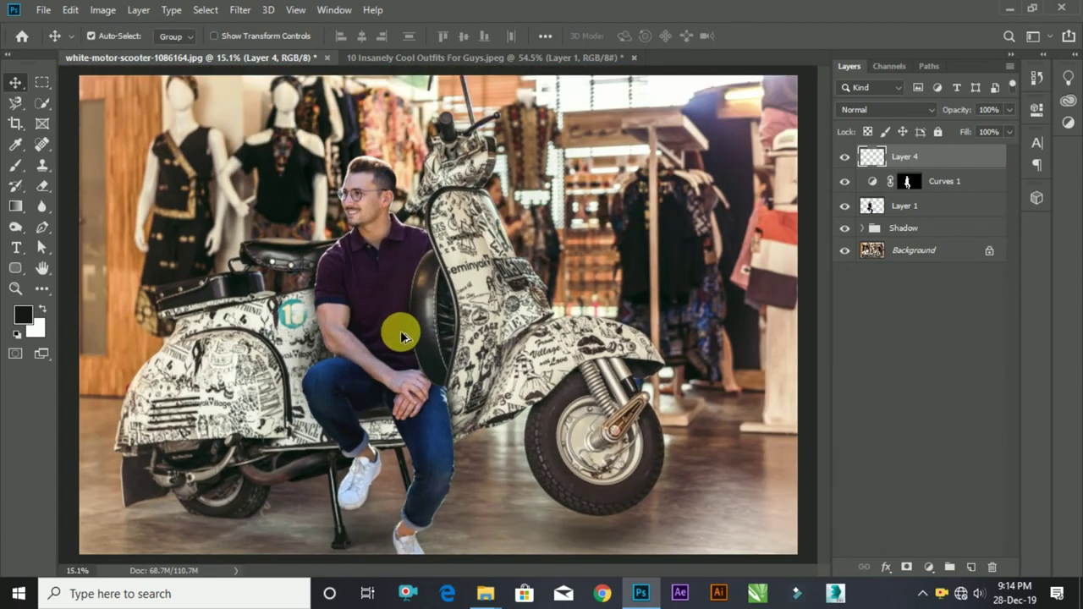
{"action": "scroll", "coordinate": [398, 327], "scroll_direction": "down", "scroll_amount": 1}
Step: Set Layer 4's opacity to 67%, then select the Background layer
{"action": "left_click", "coordinate": [1010, 109]}
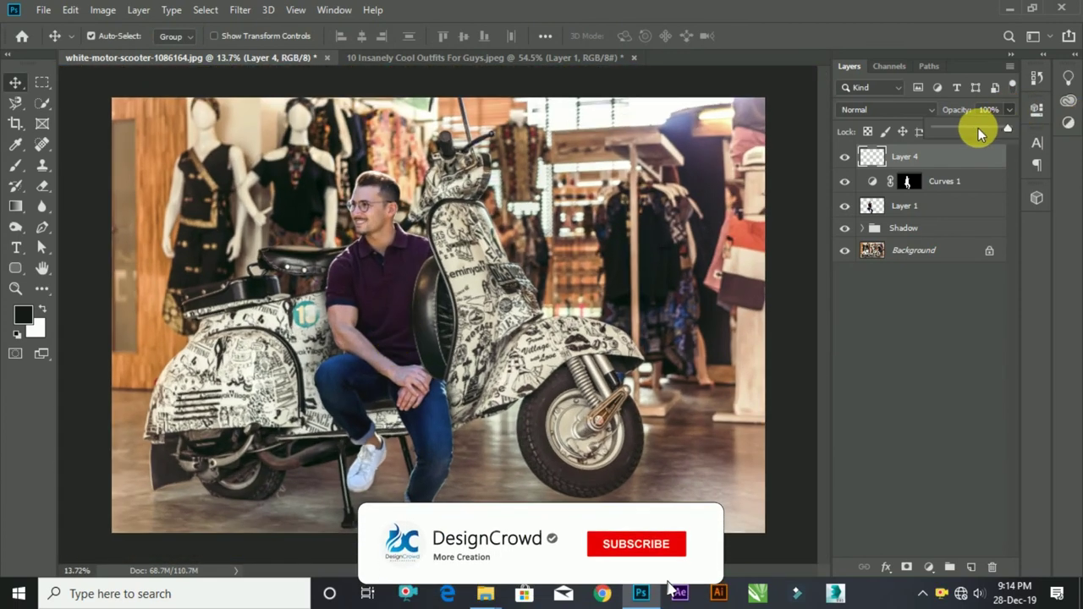
{"action": "left_click_drag", "start_coordinate": [978, 126], "coordinate": [981, 127]}
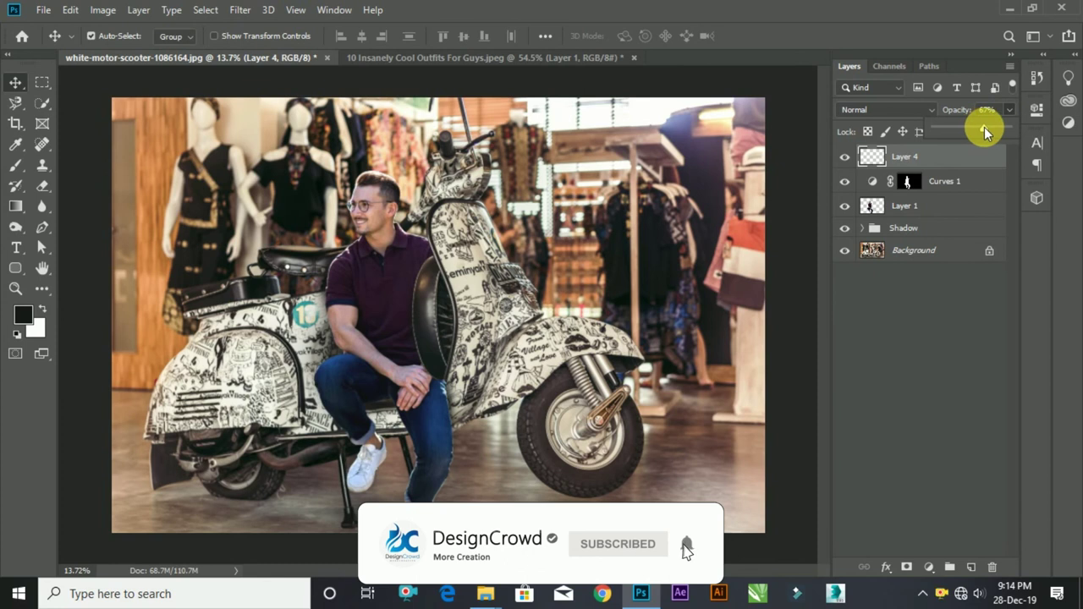
{"action": "scroll", "coordinate": [338, 292], "scroll_direction": "down", "scroll_amount": 2}
{"action": "scroll", "coordinate": [362, 313], "scroll_direction": "up", "scroll_amount": 1}
{"action": "scroll", "coordinate": [373, 327], "scroll_direction": "up", "scroll_amount": 1}
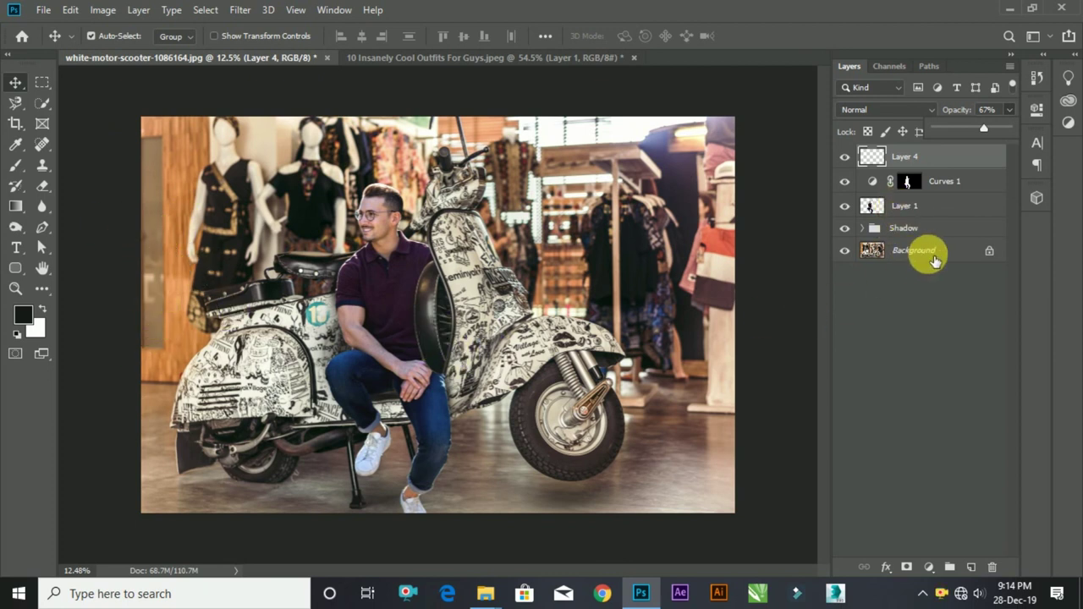
{"action": "left_click", "coordinate": [997, 257]}
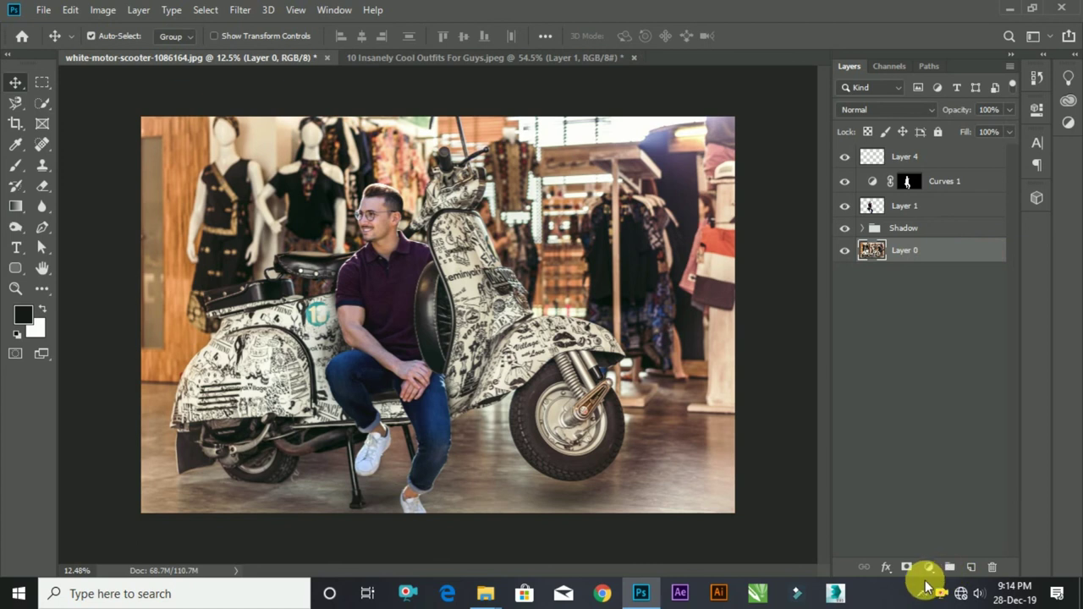
Step: Add a Levels adjustment above the background with Output Levels white lowered to 249
{"action": "left_click", "coordinate": [928, 567]}
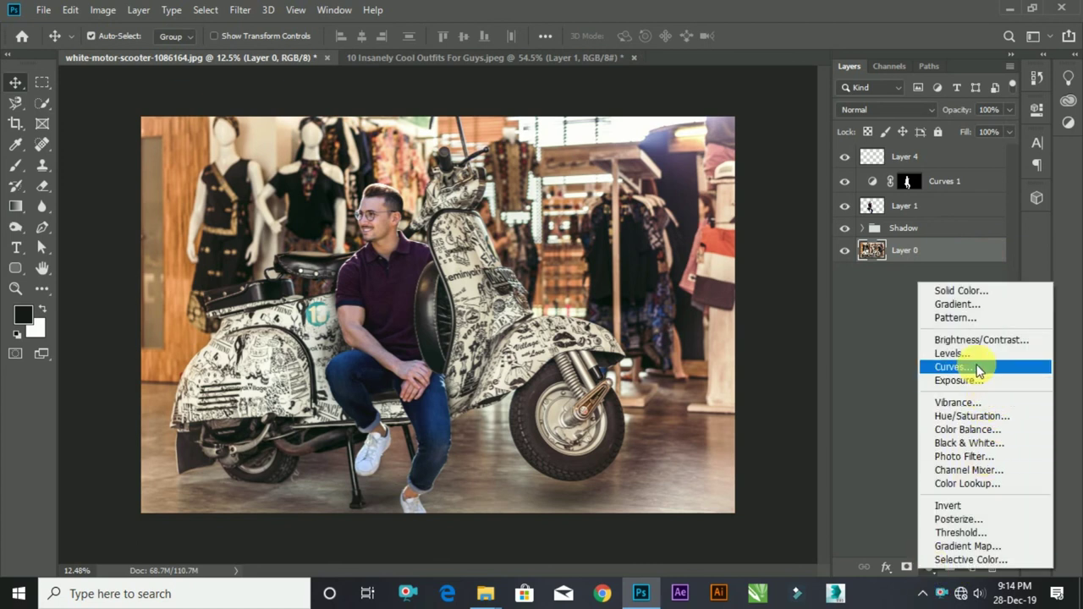
{"action": "left_click", "coordinate": [978, 352]}
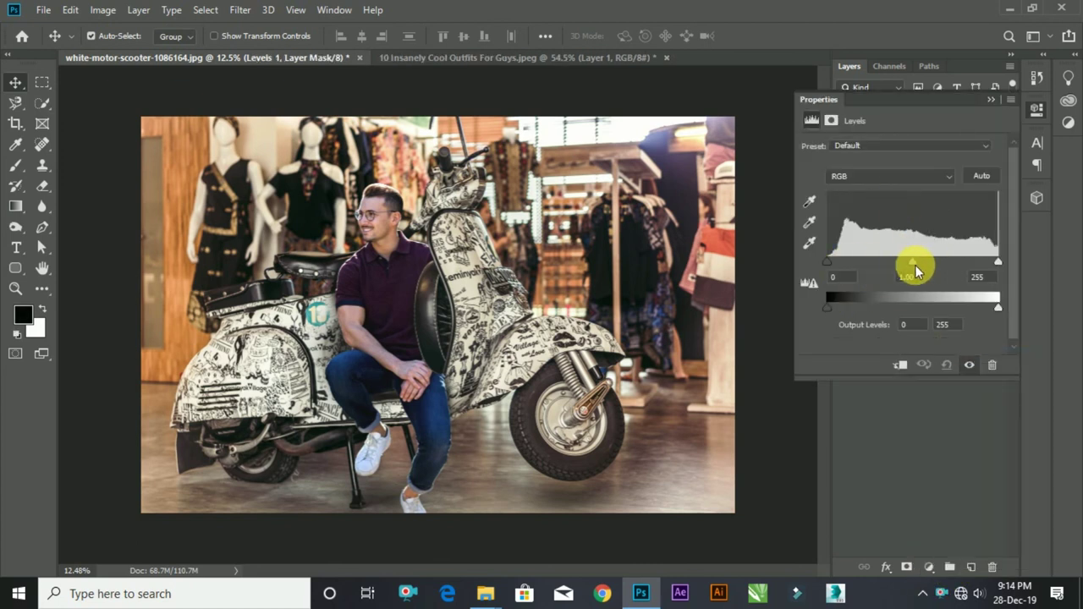
{"action": "mouse_move", "coordinate": [830, 311]}
{"action": "left_mouse_down"}
{"action": "mouse_move", "coordinate": [845, 307]}
{"action": "mouse_move", "coordinate": [826, 307]}
{"action": "left_mouse_up"}
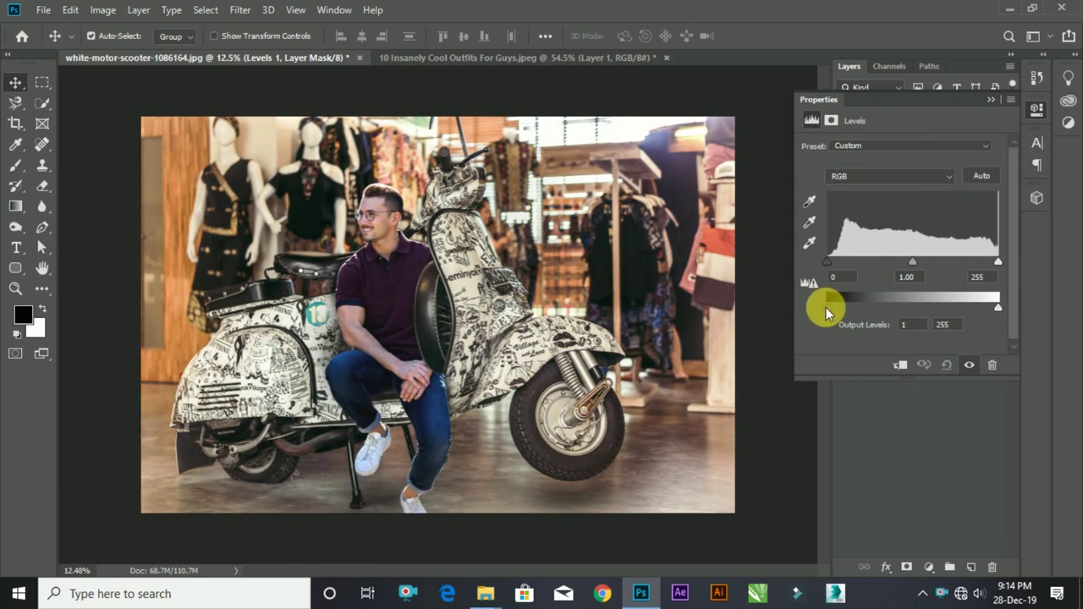
{"action": "mouse_move", "coordinate": [998, 309]}
{"action": "left_mouse_down"}
{"action": "mouse_move", "coordinate": [974, 307]}
{"action": "mouse_move", "coordinate": [993, 311]}
{"action": "left_mouse_up"}
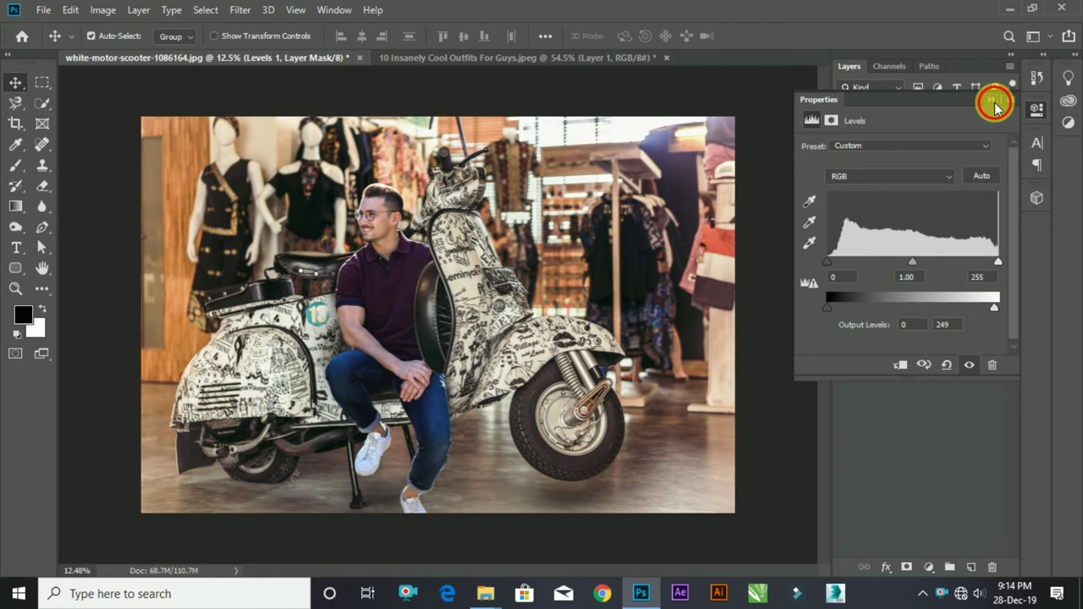
{"action": "left_click", "coordinate": [994, 101]}
{"action": "scroll", "coordinate": [435, 368], "scroll_direction": "down", "scroll_amount": 1}
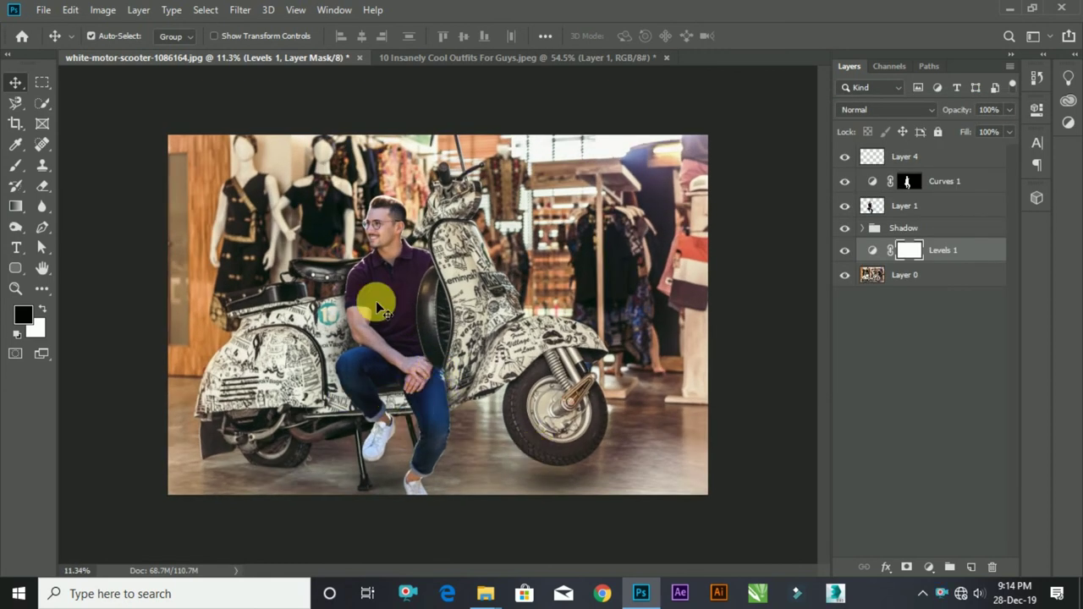